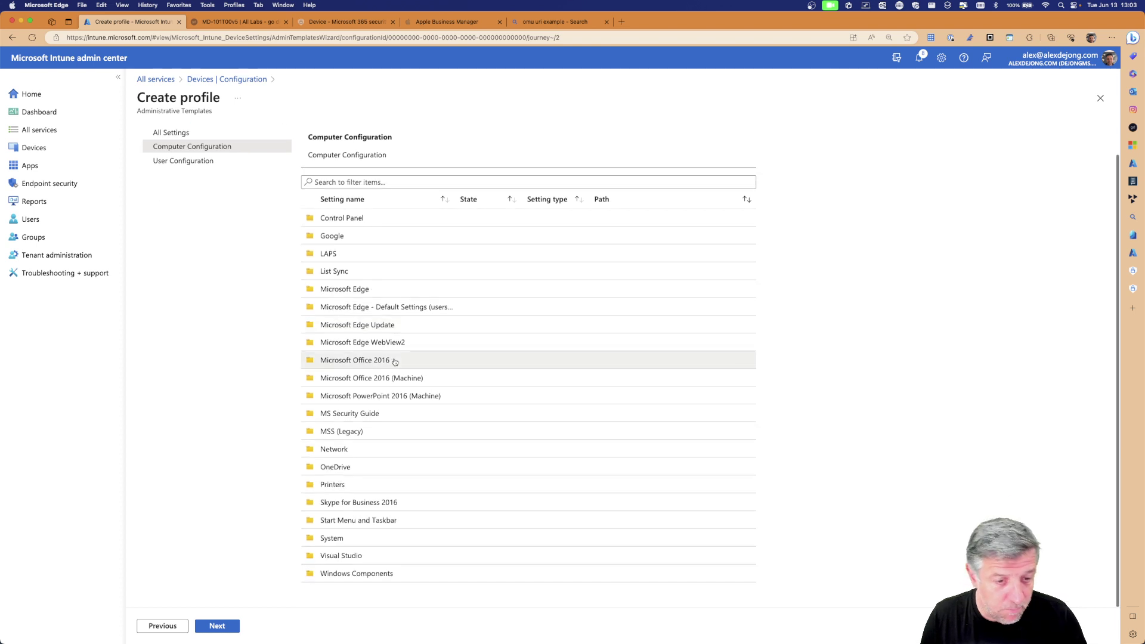
Step: Open the MSS (Legacy) AutoAdminLogon policy under Computer Configuration, examine which Windows versions support it, and close it without changes
click(334, 432)
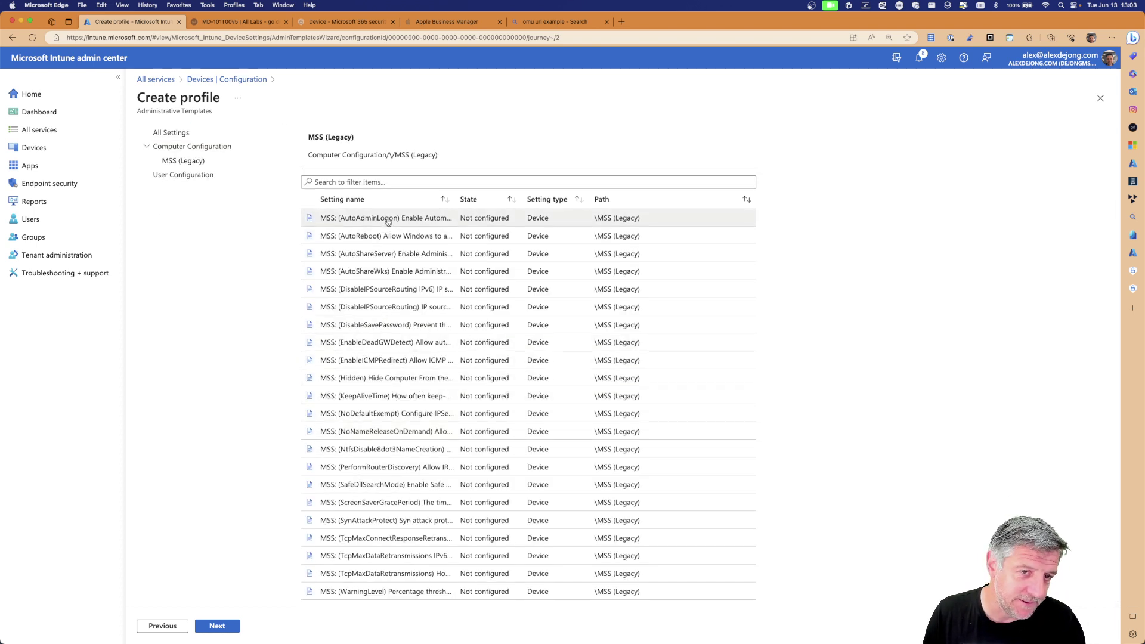
double_click(384, 218)
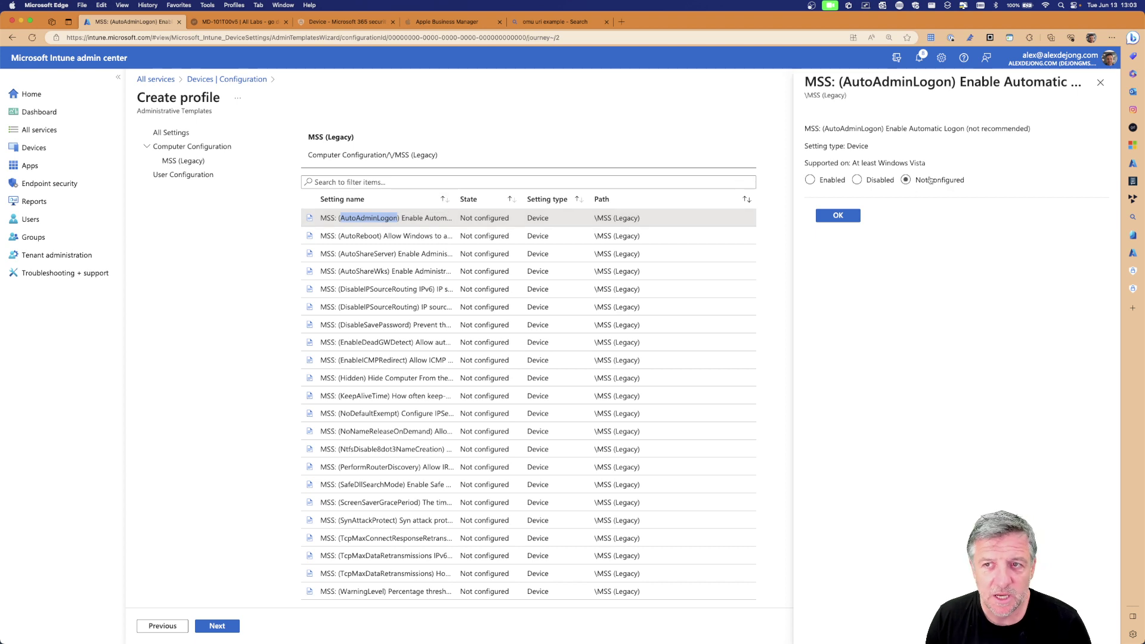
scroll(930, 180, up, 10)
scroll(769, 211, up, 2)
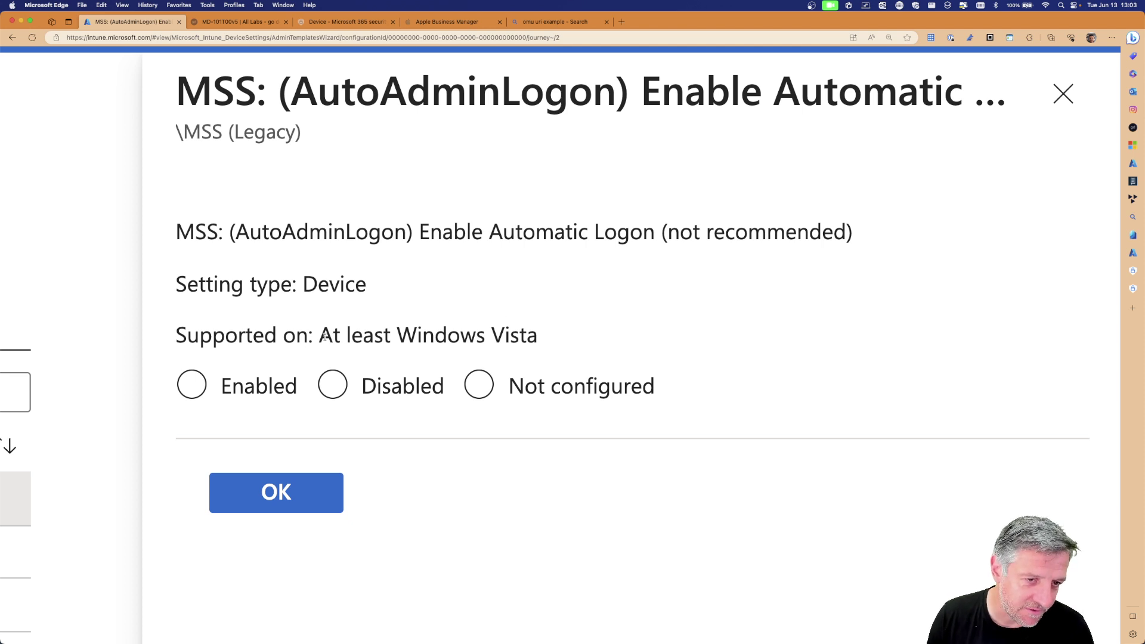
drag(324, 337, 543, 340)
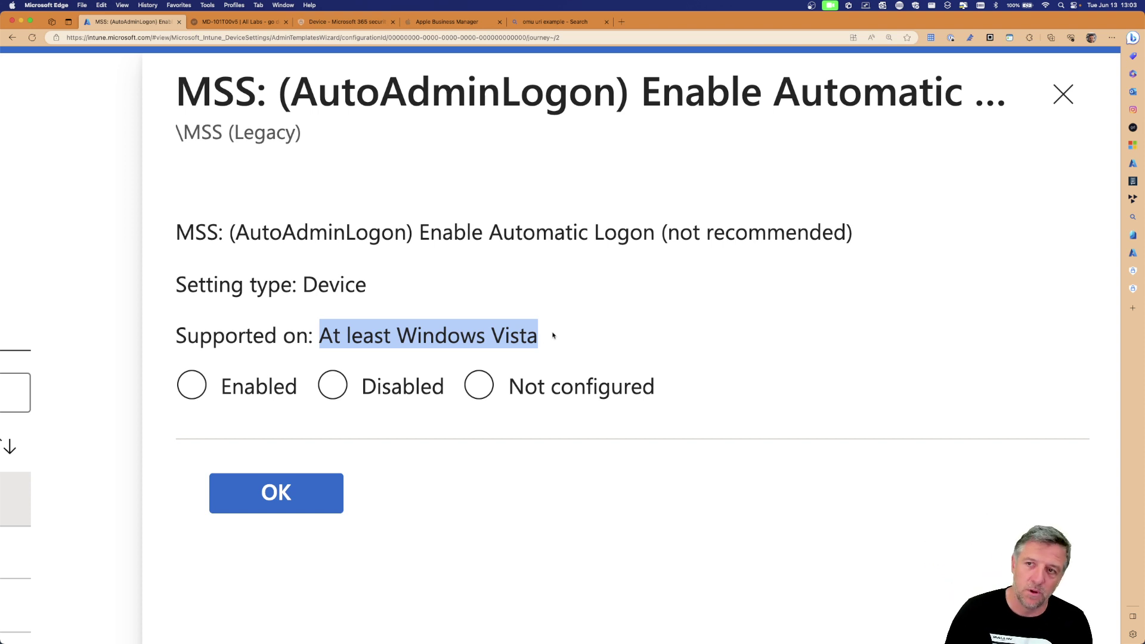
key(super+0)
key(Escape)
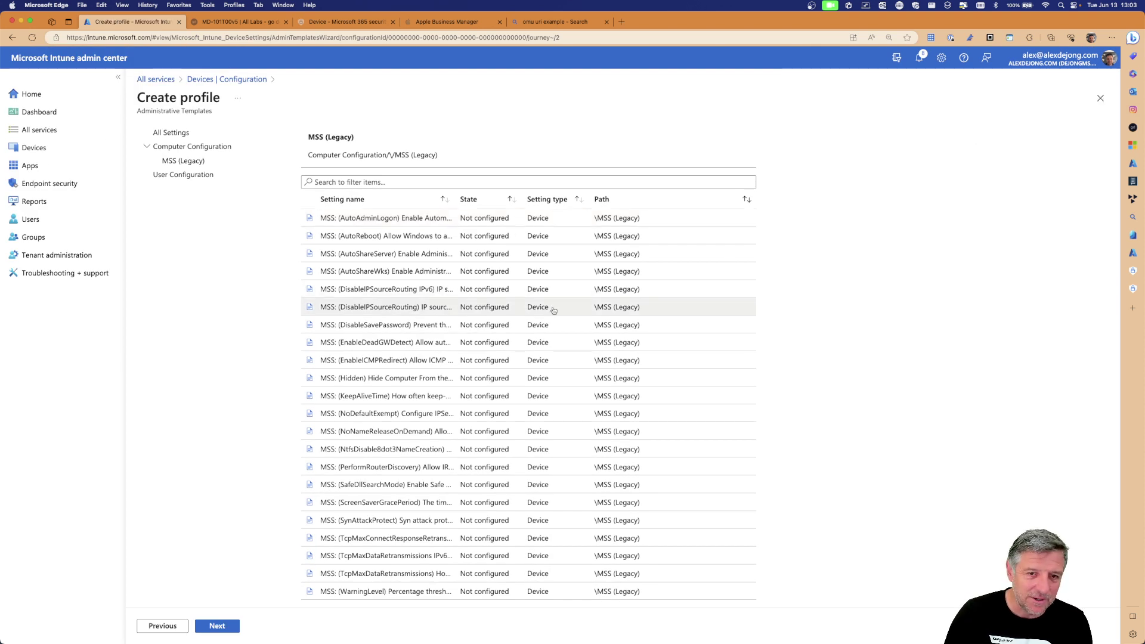
Step: Read the description and options of the Control Panel User Accounts policy that applies the default account picture to all users
click(187, 148)
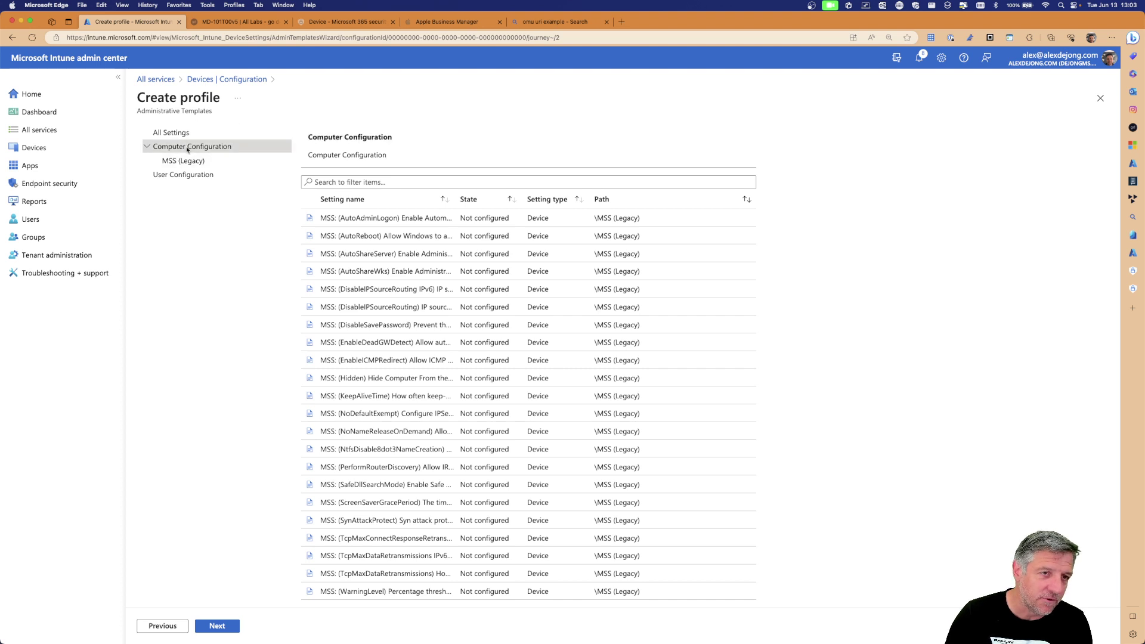
click(341, 219)
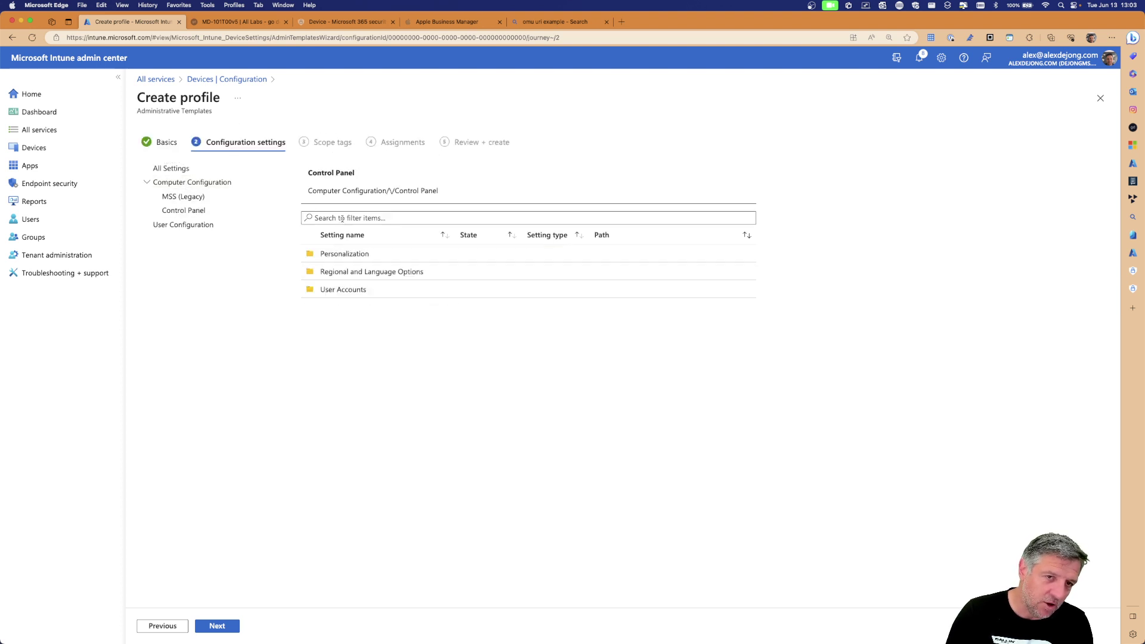
click(343, 289)
double_click(412, 255)
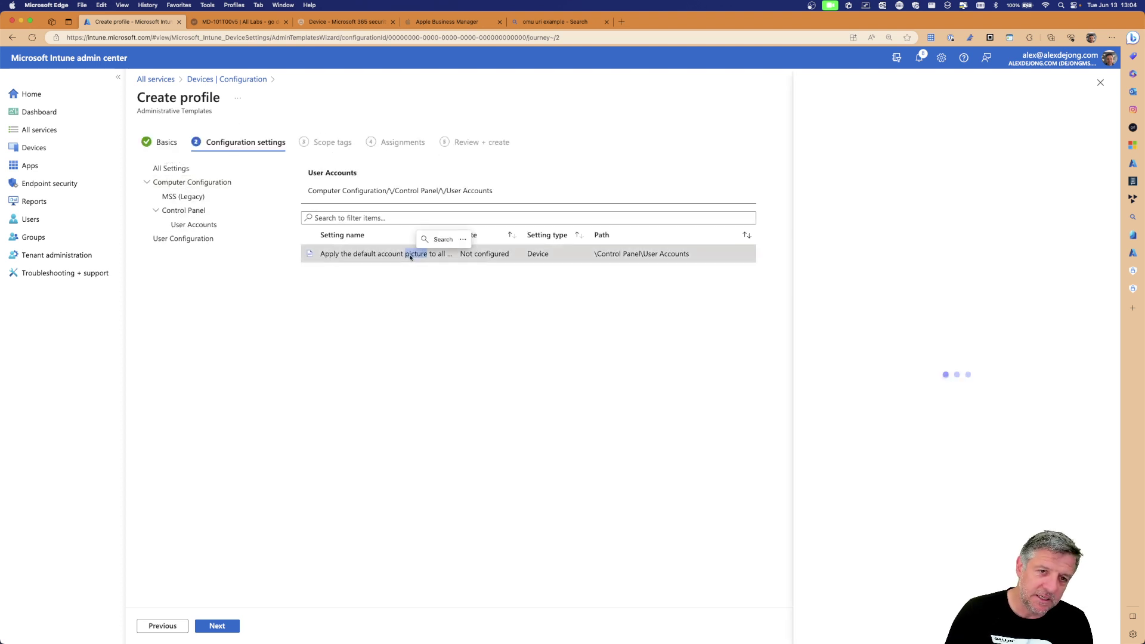
scroll(943, 246, up, 5)
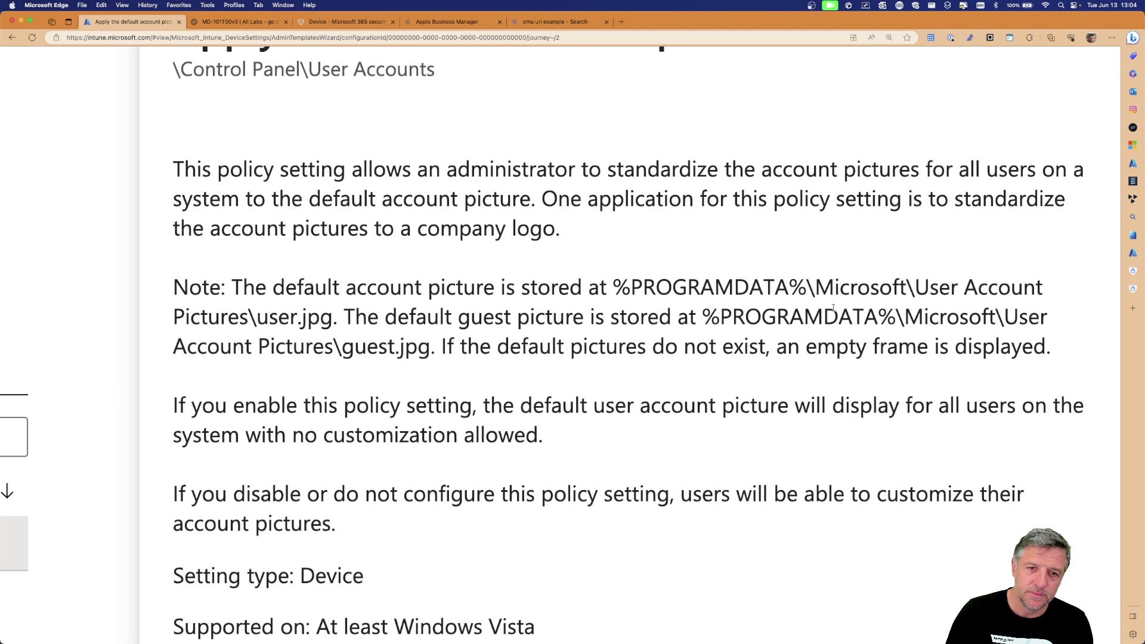
scroll(865, 280, down, 3)
scroll(819, 317, up, 1)
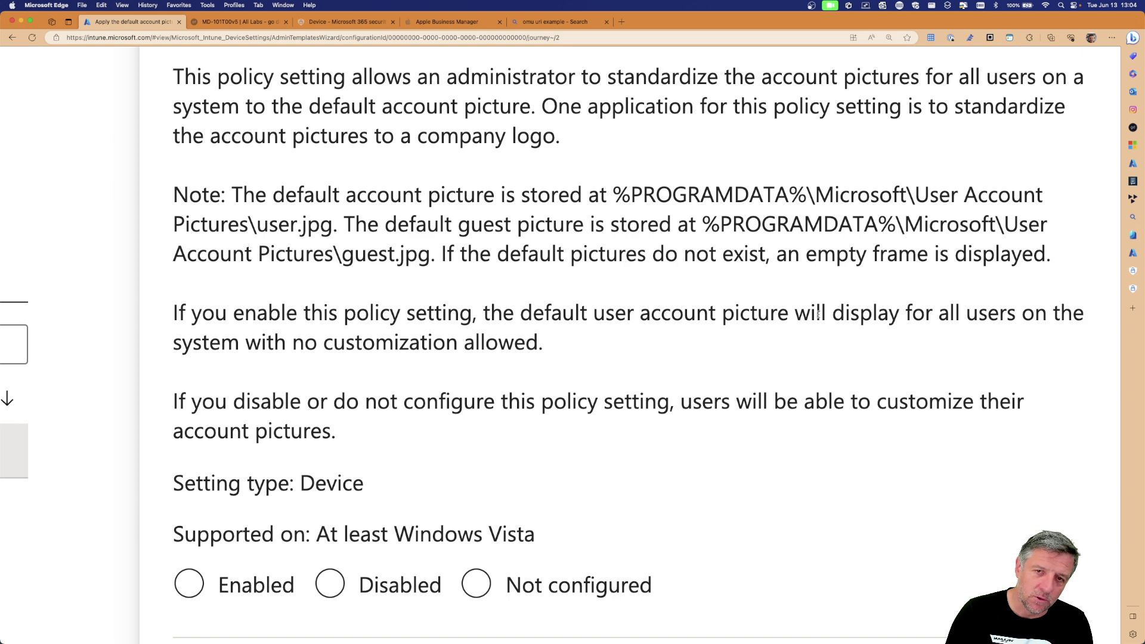
scroll(818, 315, down, 5)
Step: Switch to the whiteboard and add "import custom admx files: wmi" as the last bullet under configuration profiles
key(ctrl+Right)
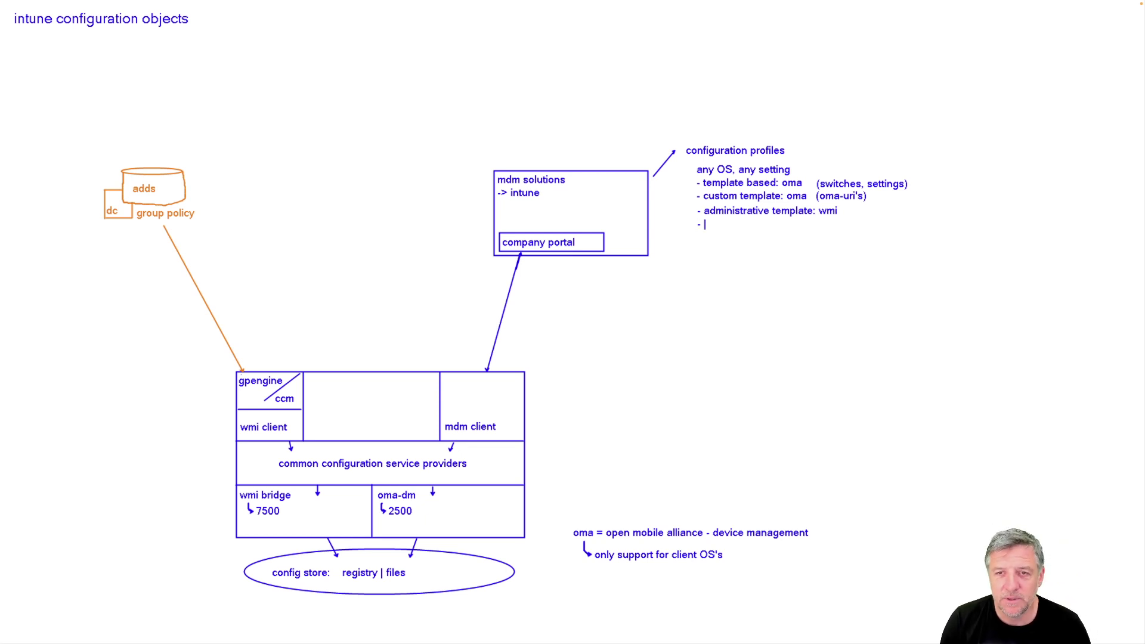
text(import custom )
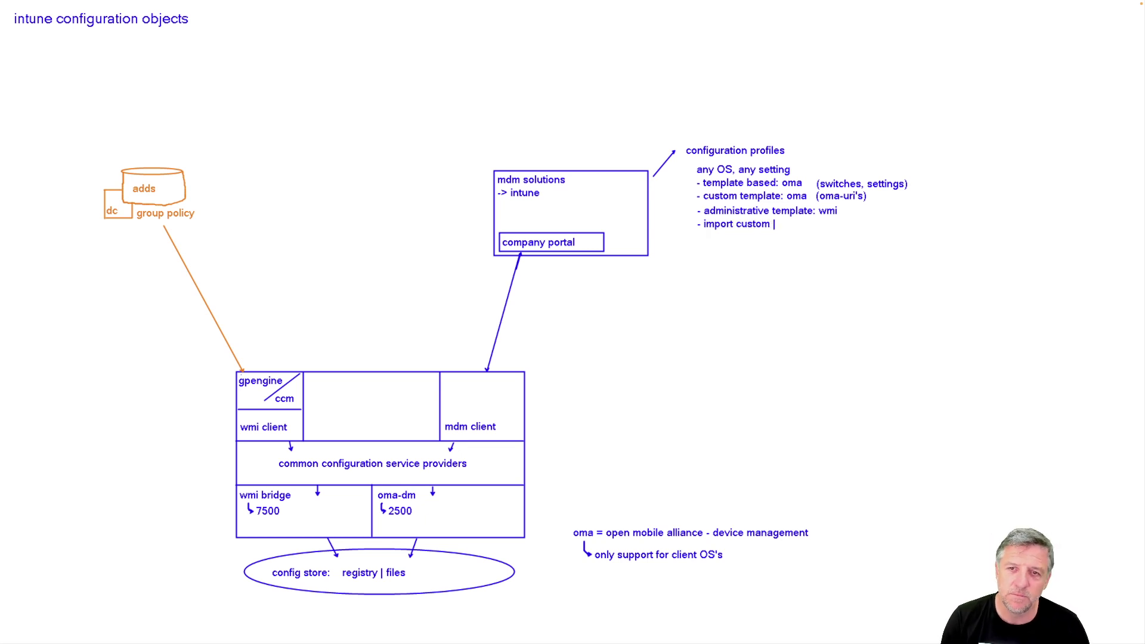
text(admx f)
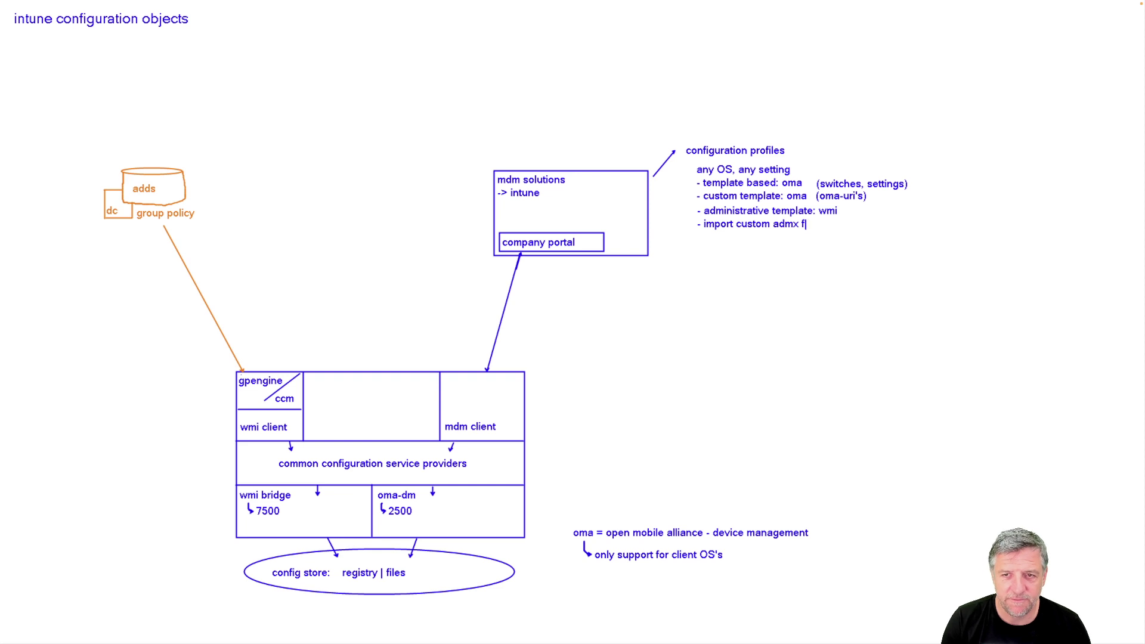
text(iles: wmi)
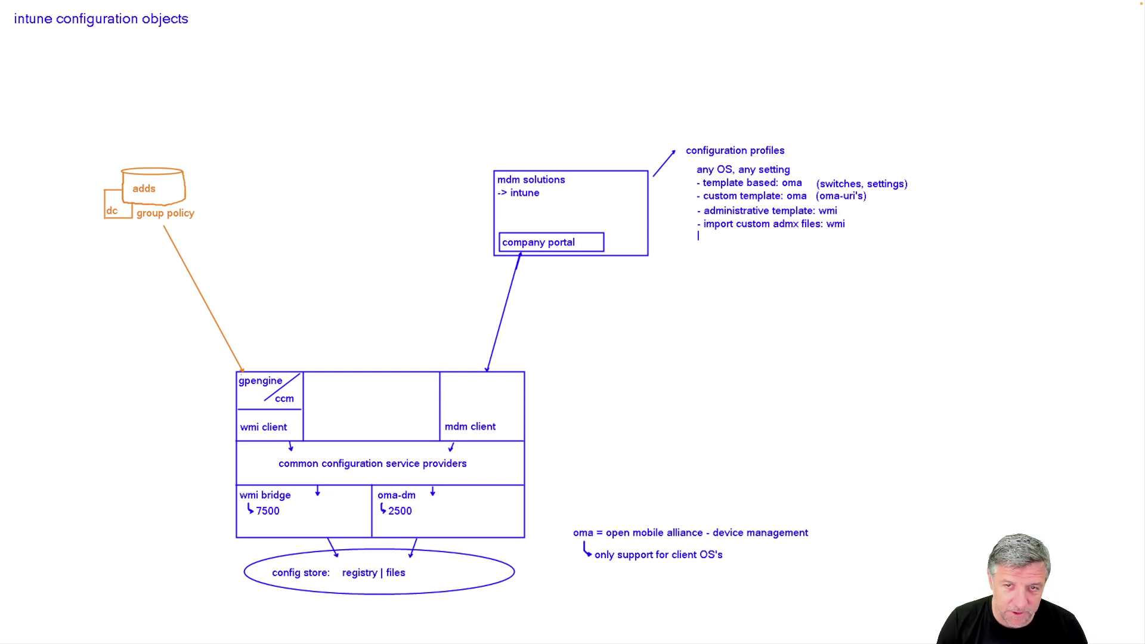
Step: Return to the Intune admin center, leave the profile wizard without saving, and view the list of imported ADMX templates
key(ctrl+Left)
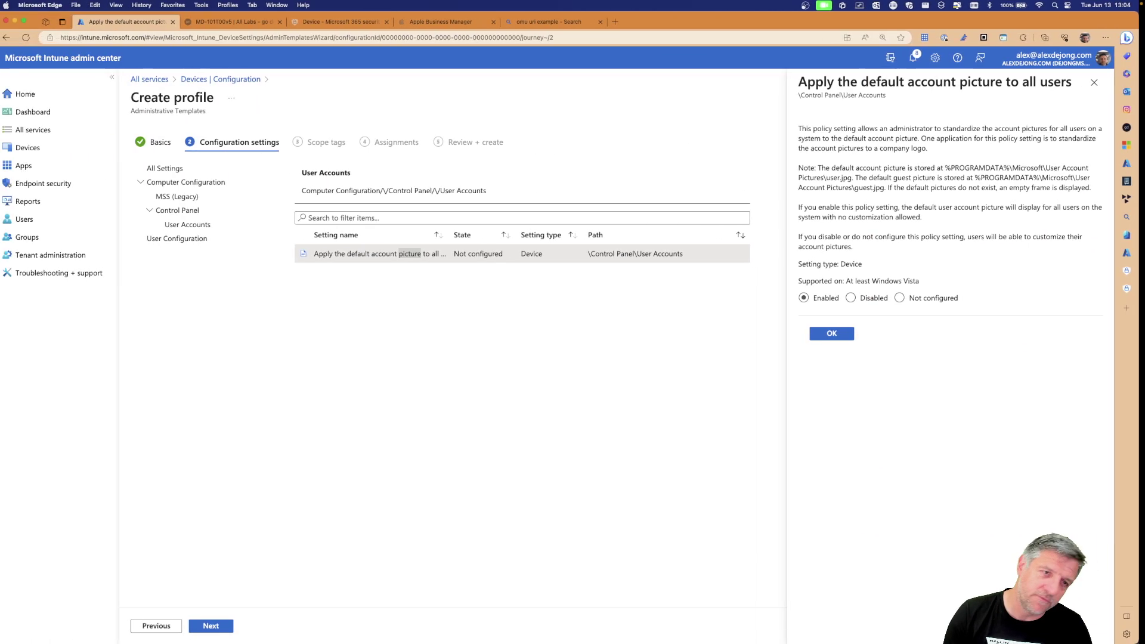
click(1101, 83)
click(1099, 102)
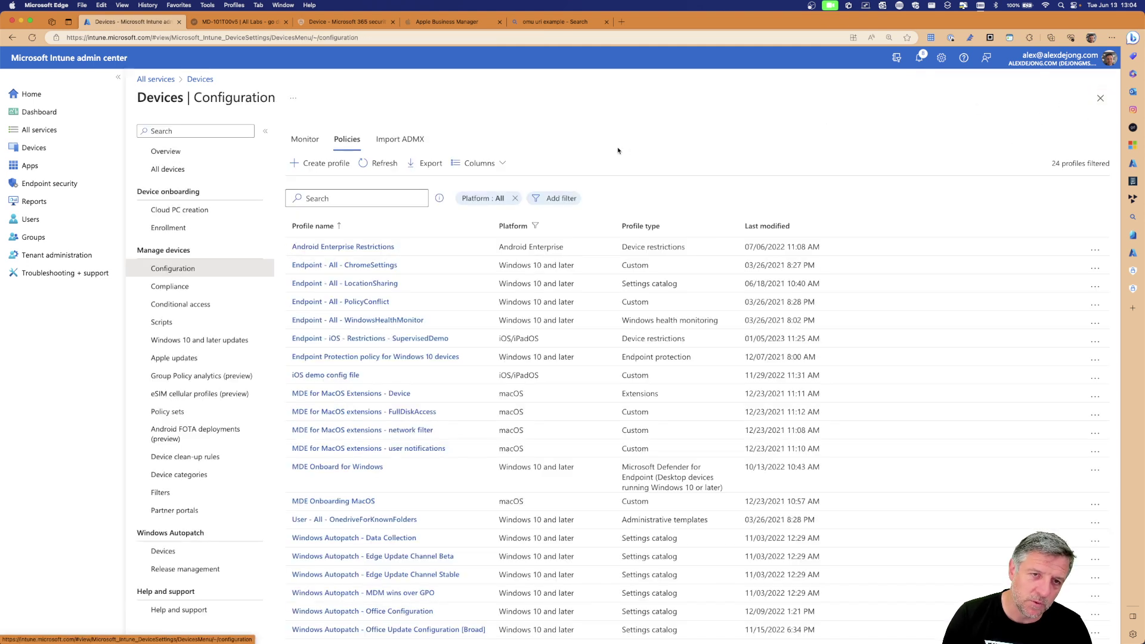
click(401, 141)
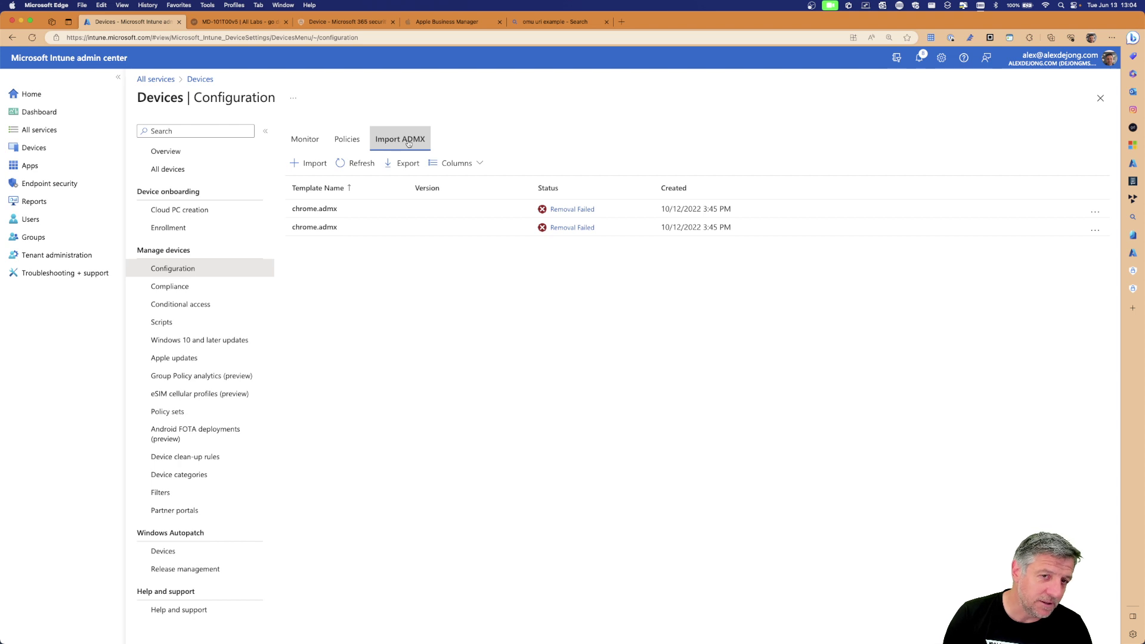
Step: Begin a new configuration profile with the platform Windows 10 and later and the profile type Templates
click(344, 140)
click(320, 164)
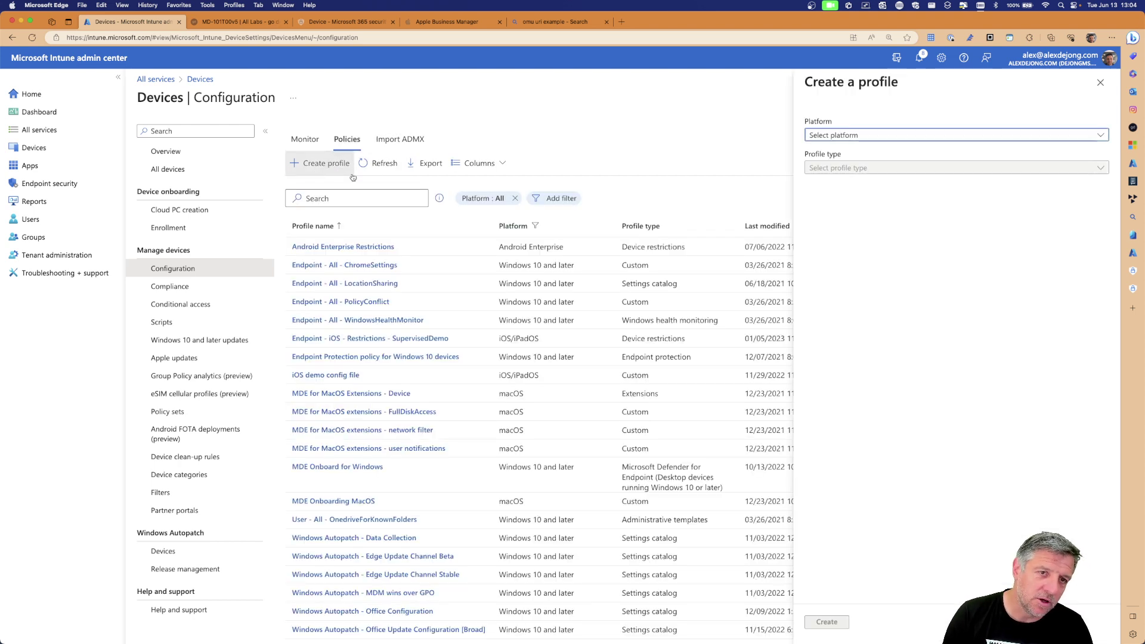
click(843, 137)
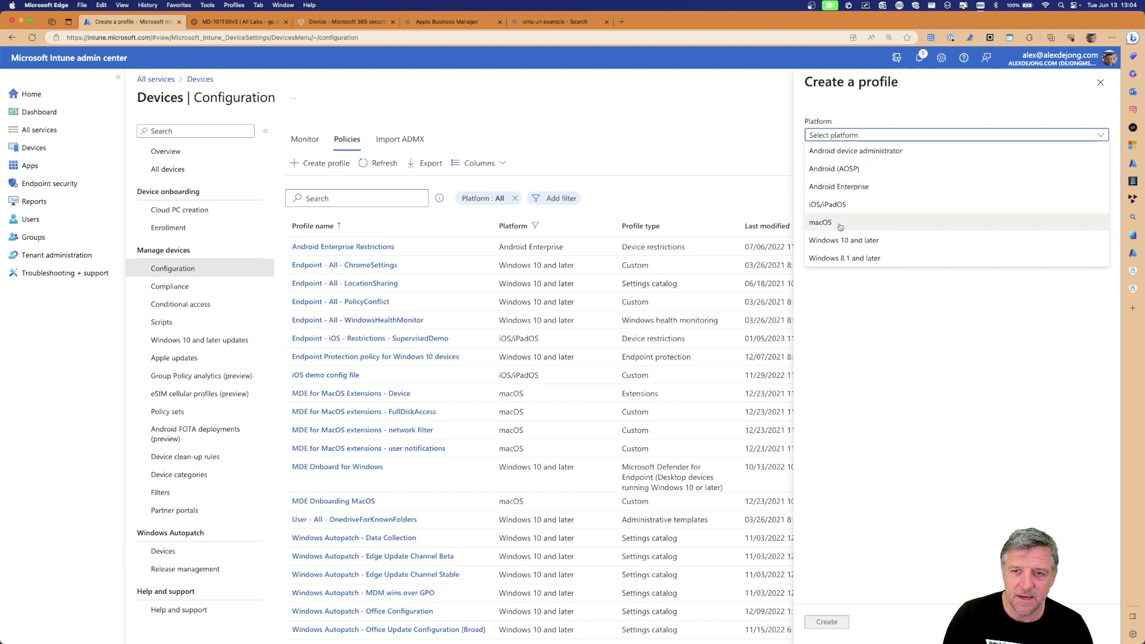
click(843, 240)
click(838, 169)
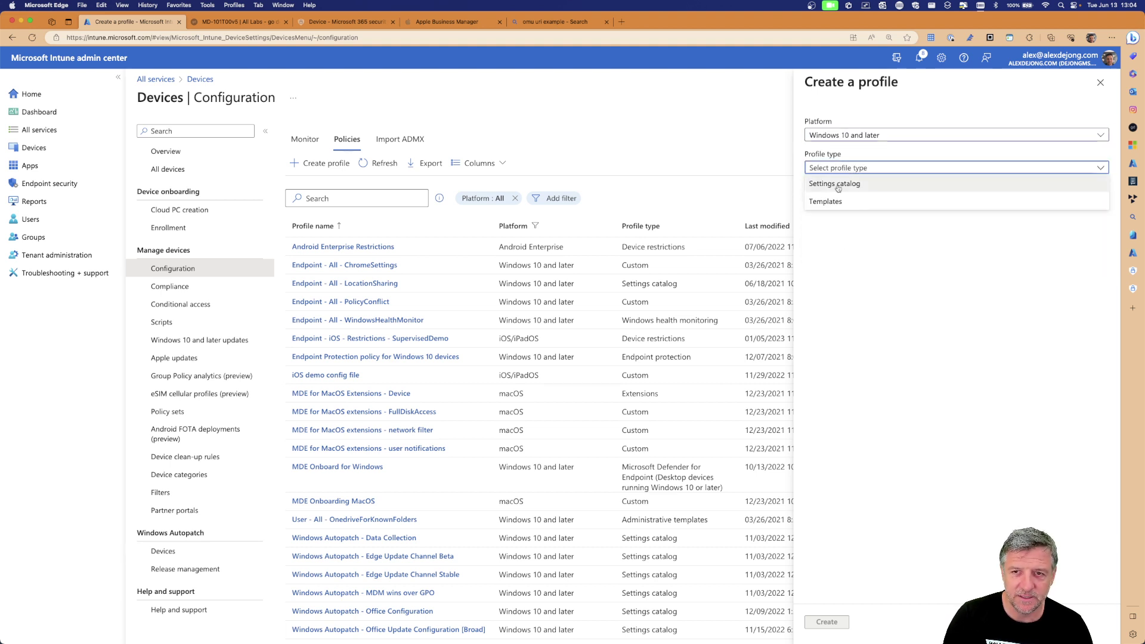
click(827, 202)
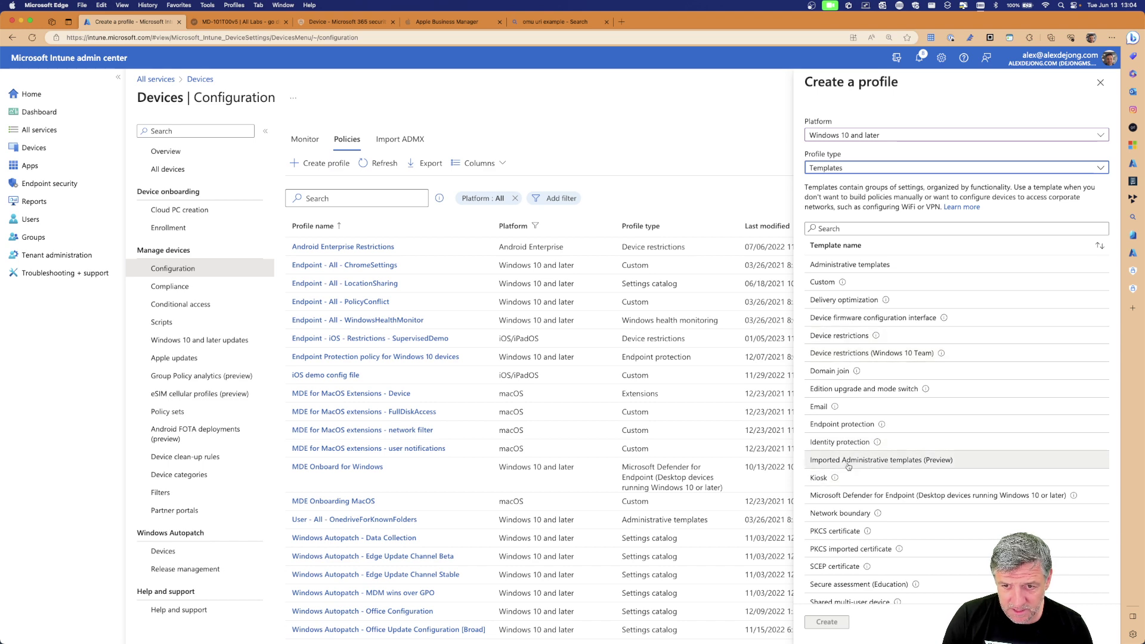
Step: Examine the Imported Administrative templates (Preview) entry in the template list and compare it with the imported ADMX files
scroll(847, 462, up, 2)
scroll(848, 467, up, 5)
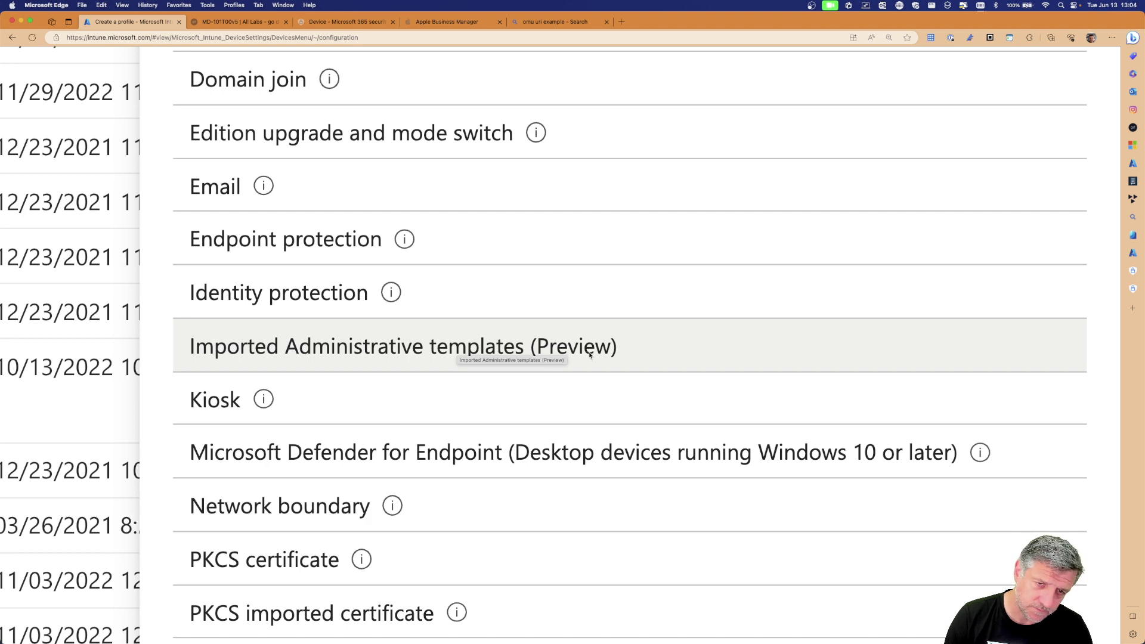
scroll(451, 349, down, 7)
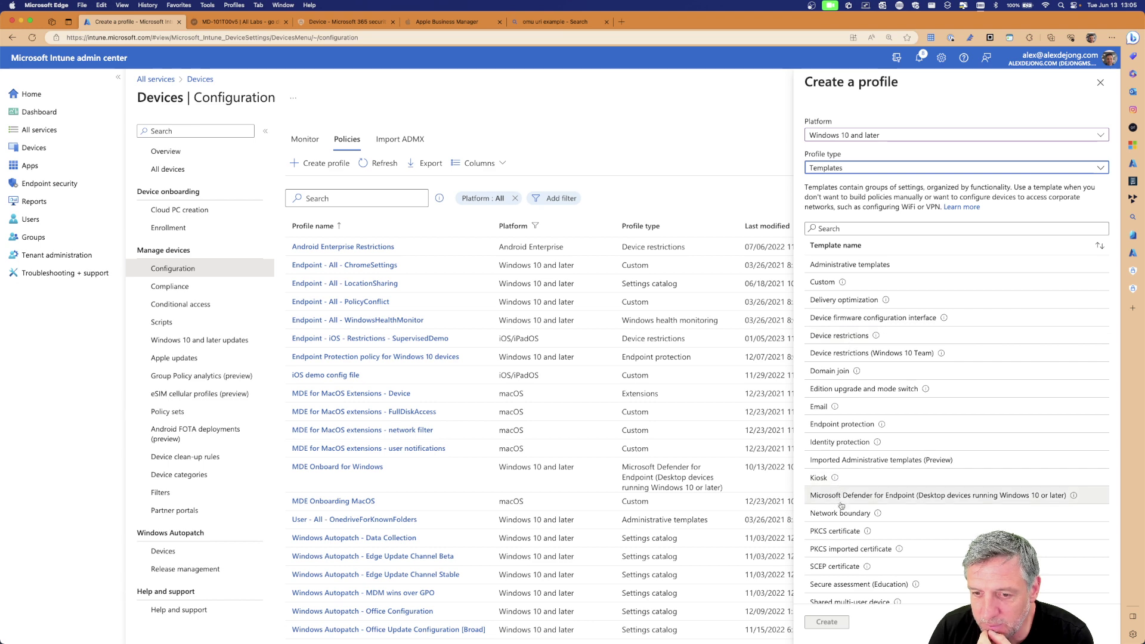
click(403, 141)
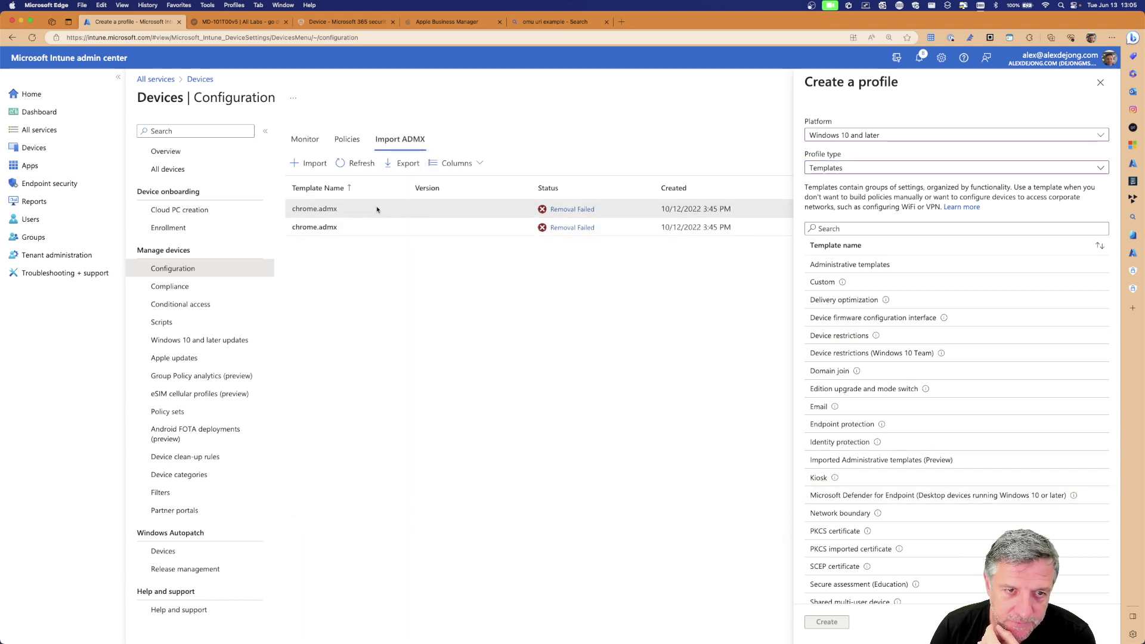
click(342, 139)
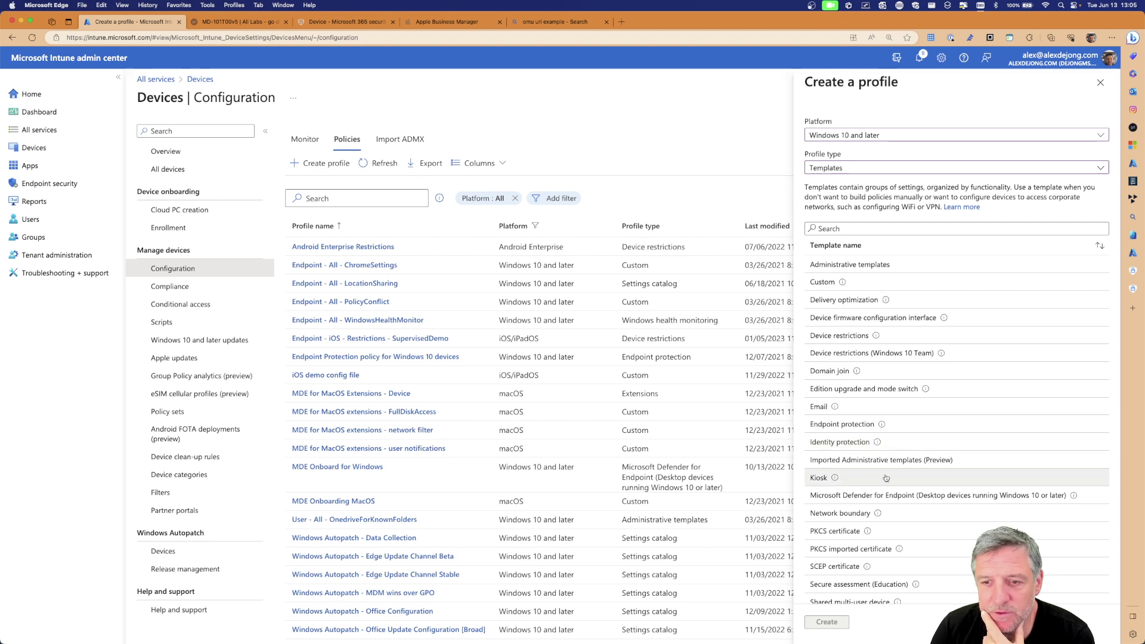
Step: Create the profile from the Administrative templates template, name it "t4est", and continue to its configuration settings
click(853, 463)
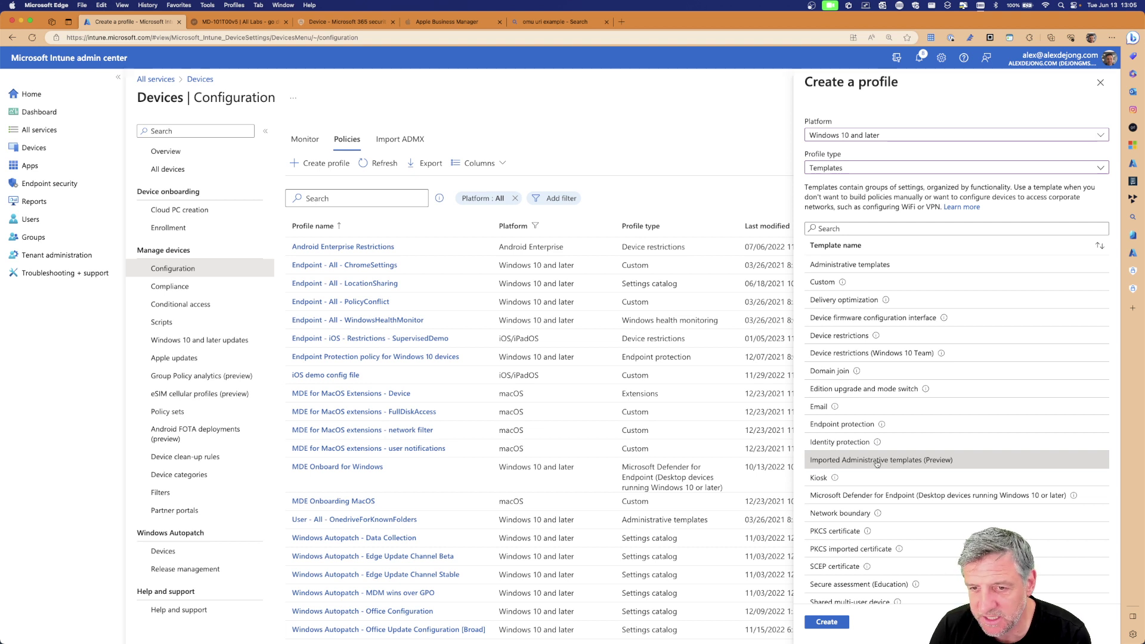
click(841, 265)
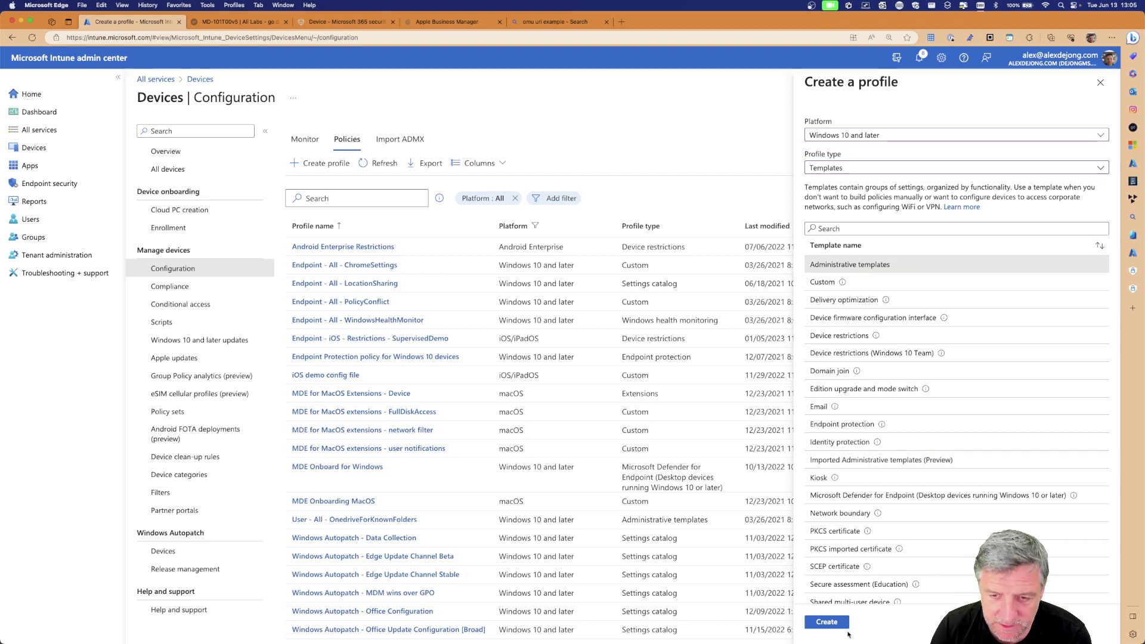
click(827, 622)
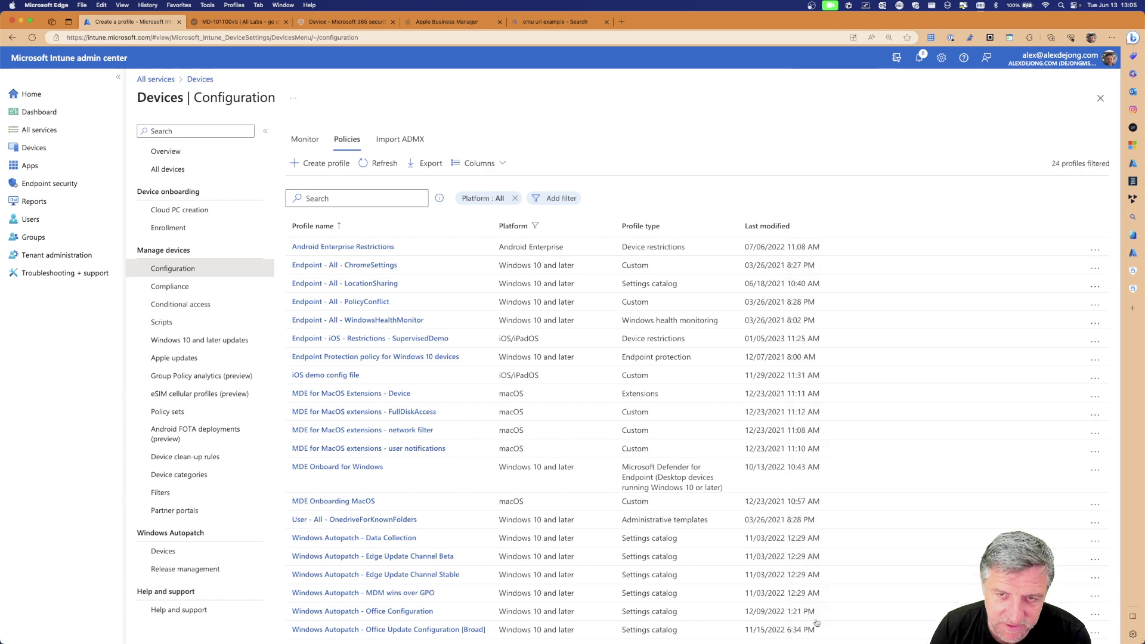
click(394, 167)
text(t4est)
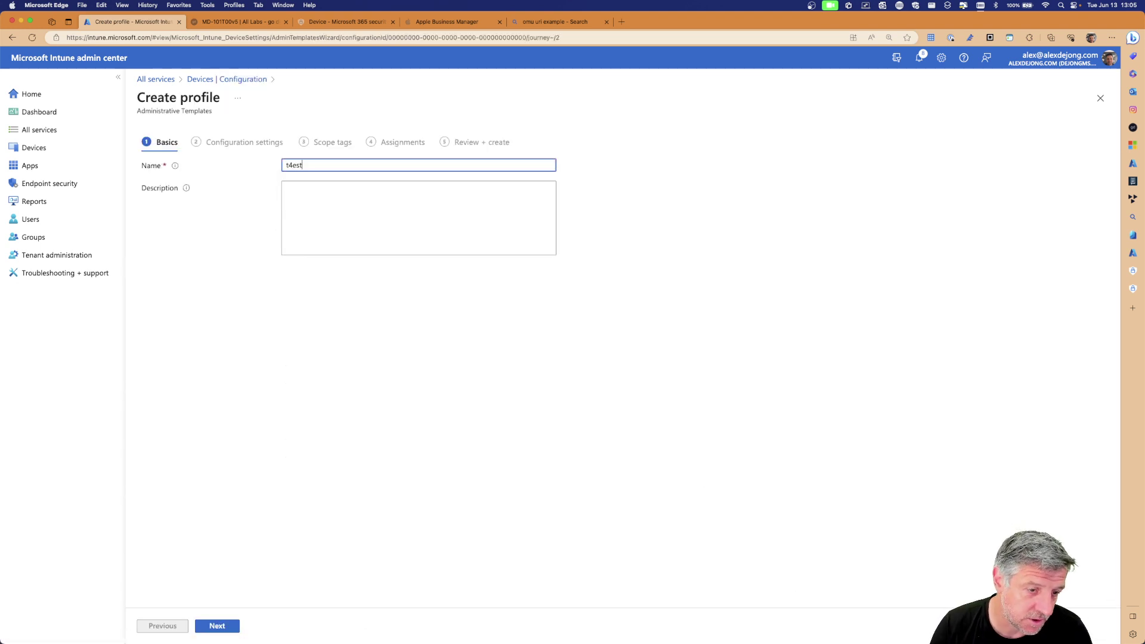
click(217, 626)
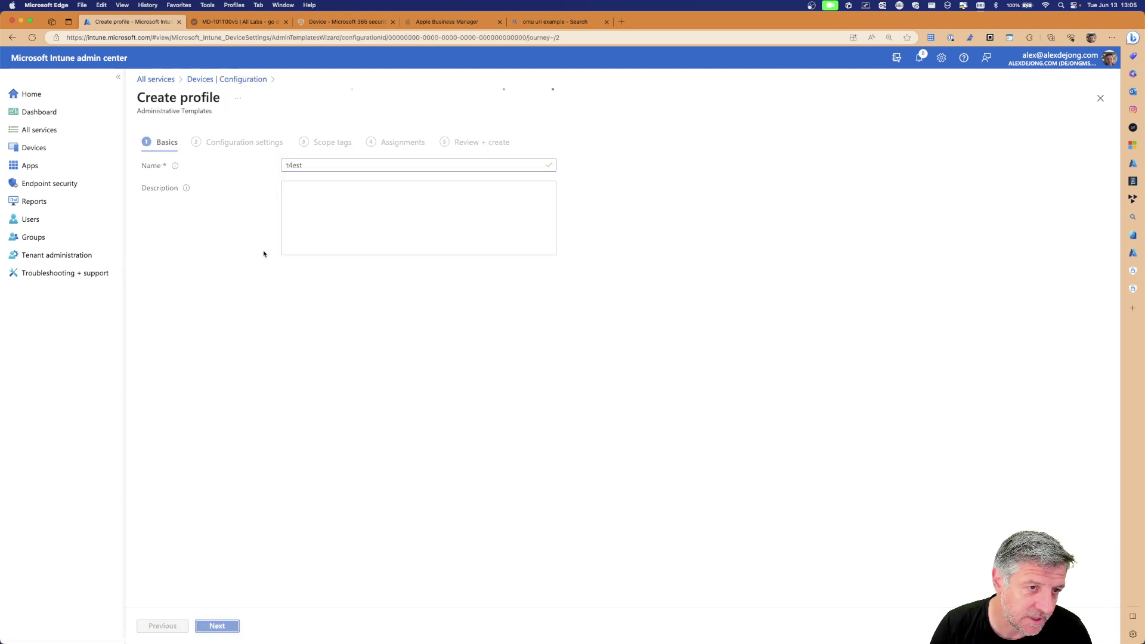
Step: Look through the Google Chrome policies under Computer Configuration, including result pages 4, 6 and 7
click(329, 272)
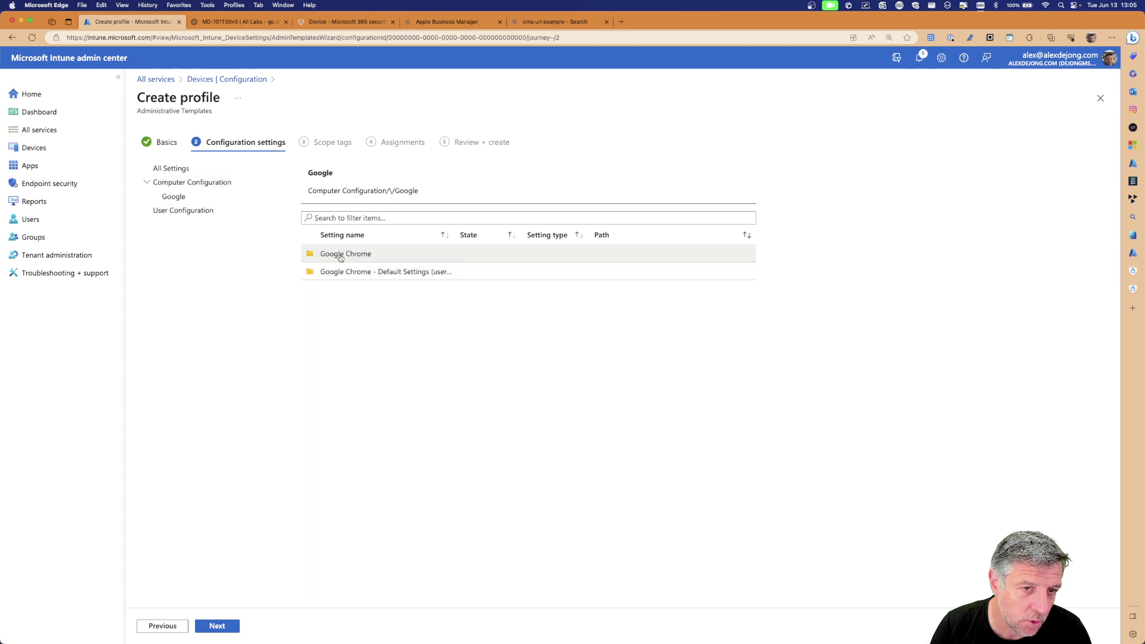
click(328, 253)
scroll(382, 298, down, 3)
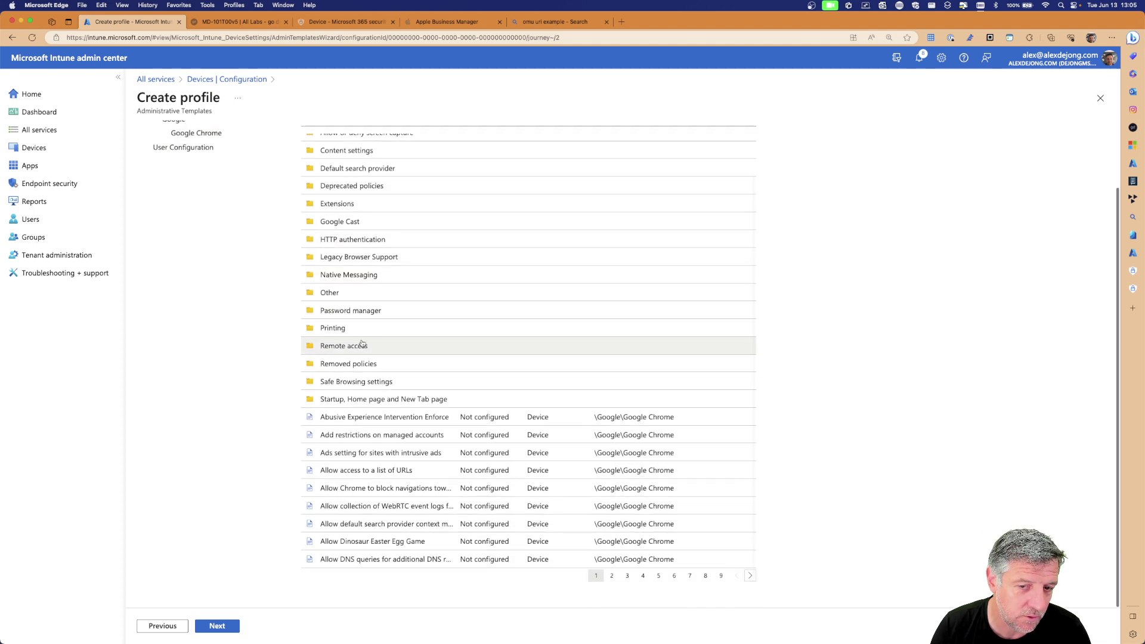
click(643, 576)
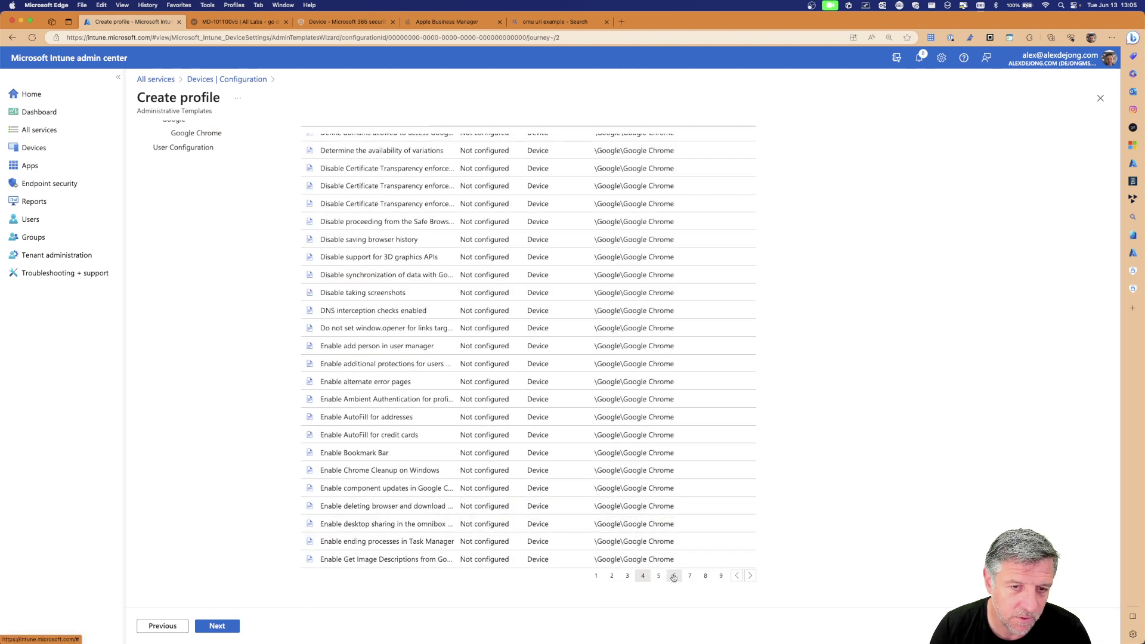
click(674, 575)
click(690, 575)
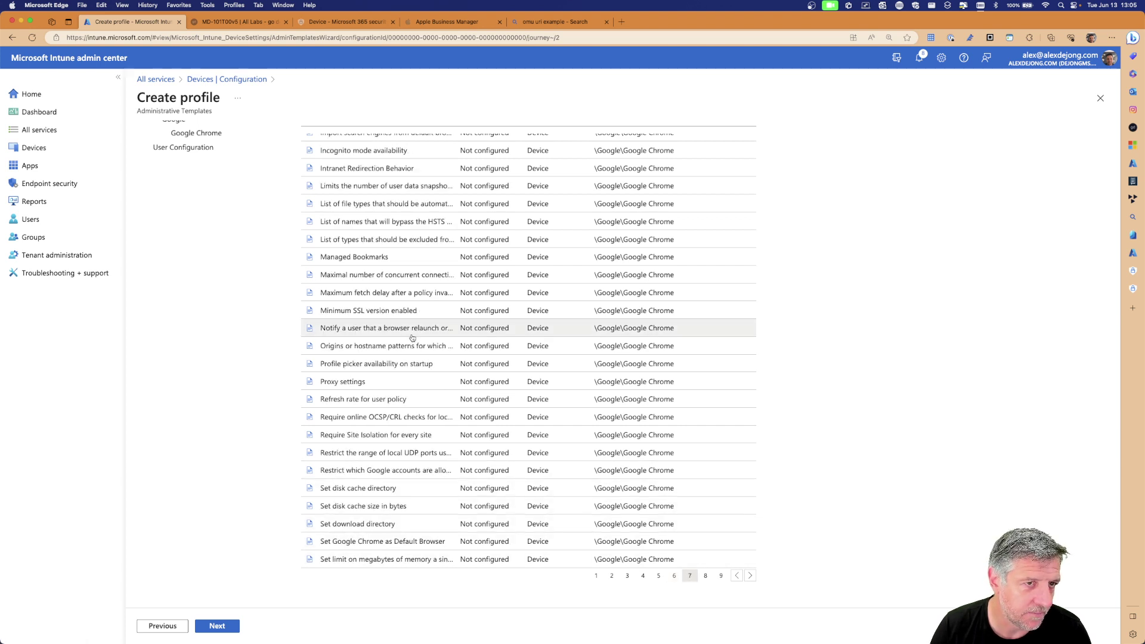
scroll(343, 331, up, 2)
scroll(214, 165, up, 2)
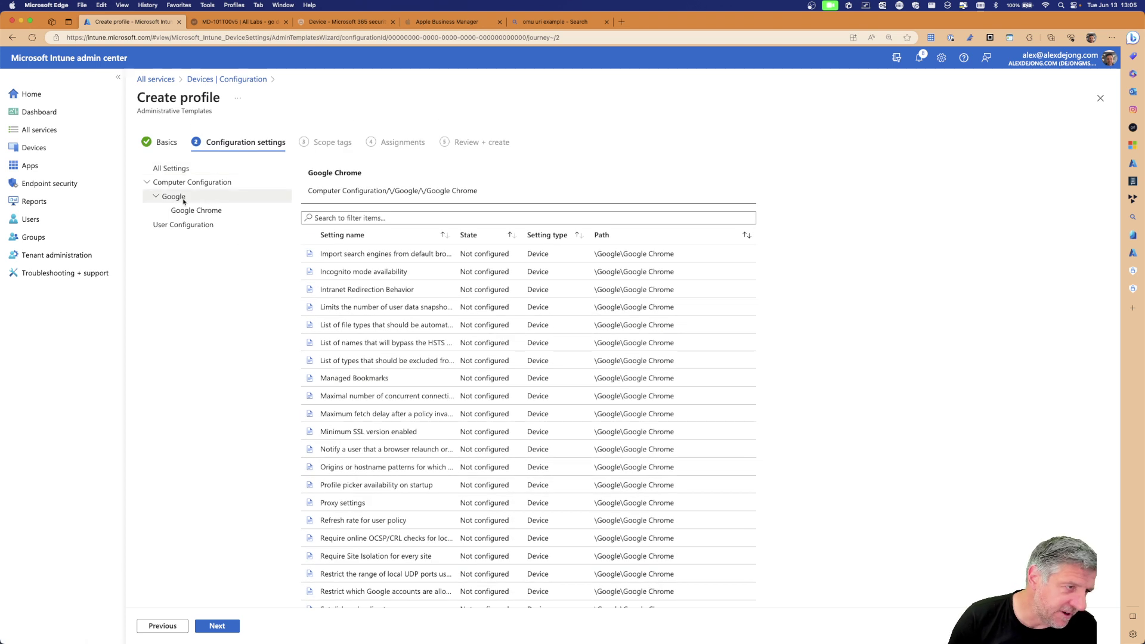
Step: Leave the unfinished Administrative templates profile for the configuration profile list, and check the profile type notes on the whiteboard
click(242, 80)
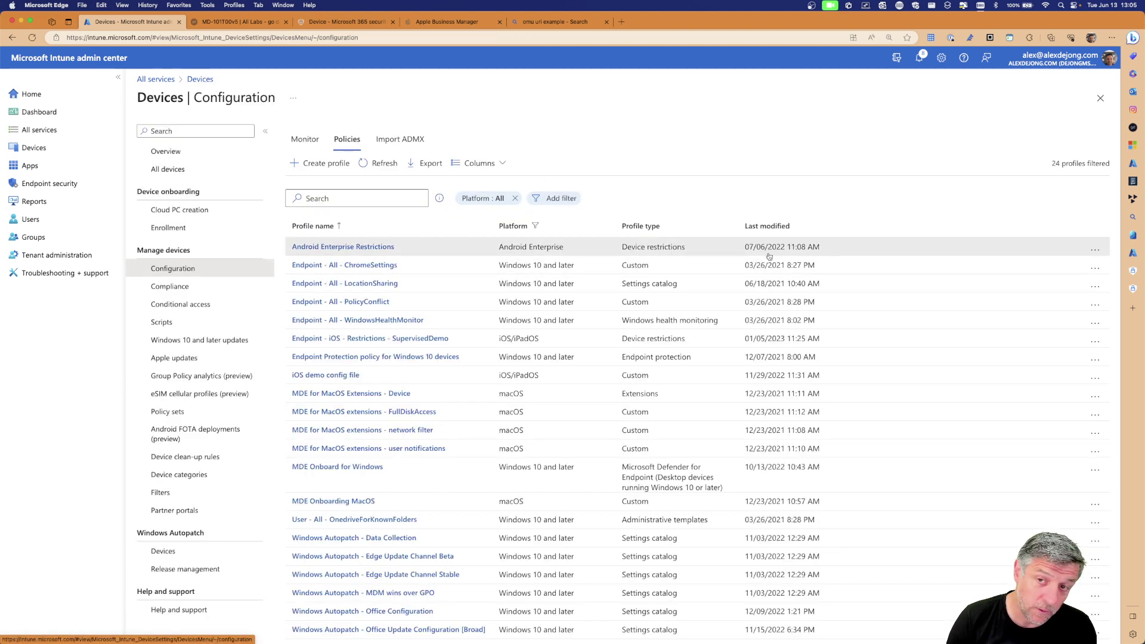
key(ctrl+Right)
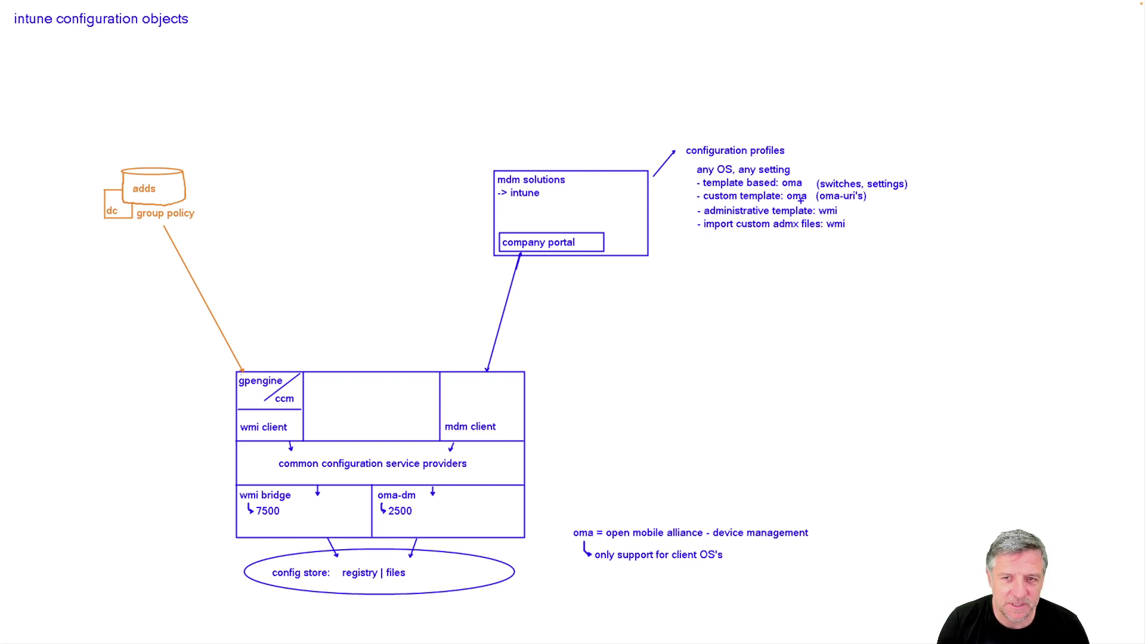
key(ctrl+Left)
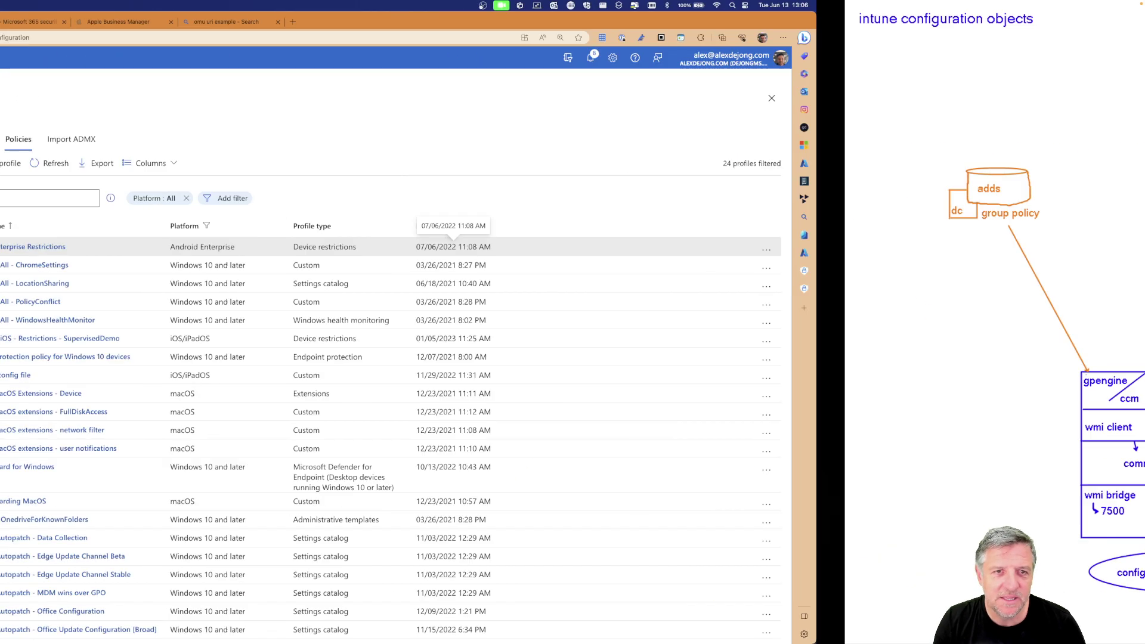
Step: Review the templates offered for a Windows 10 and later profile of type Templates, and discard the unsaved profile
click(320, 167)
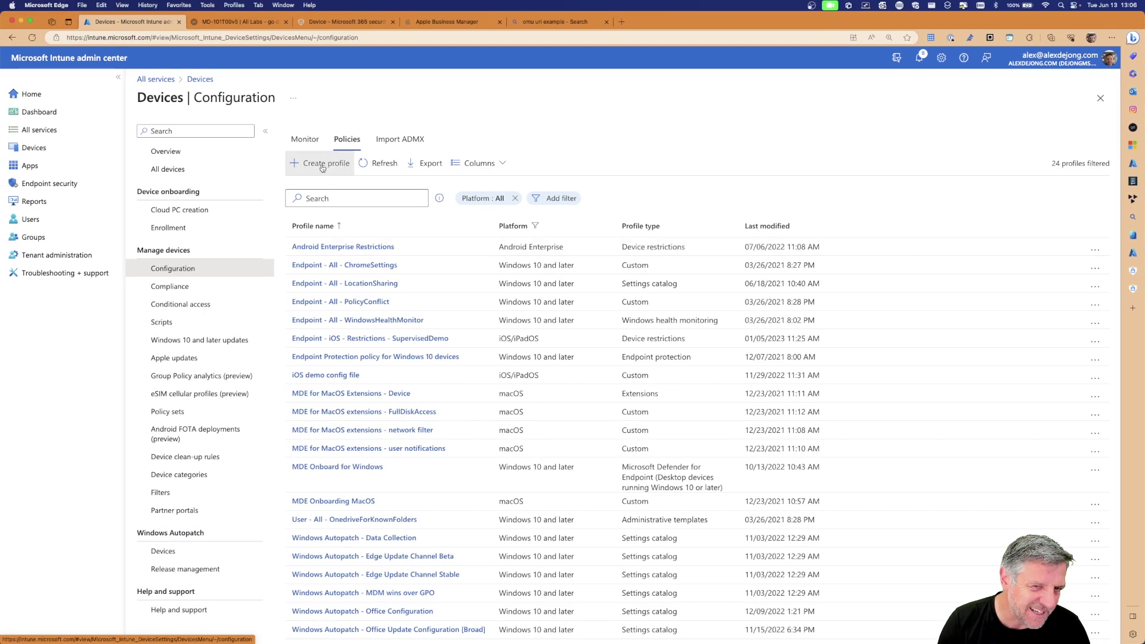
click(869, 136)
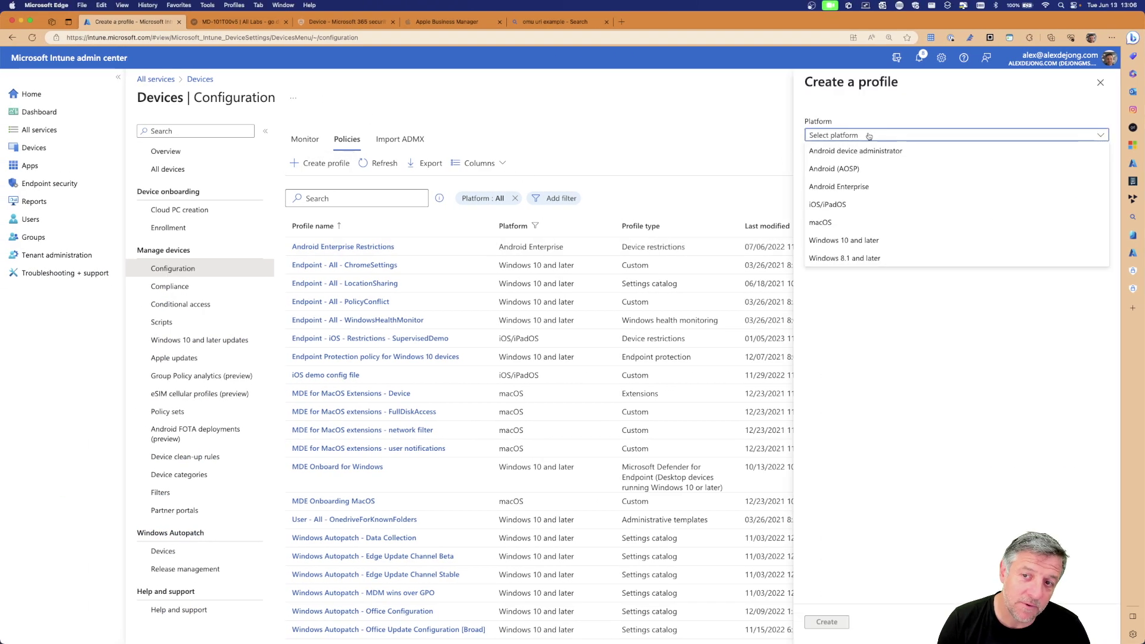
click(845, 239)
click(847, 174)
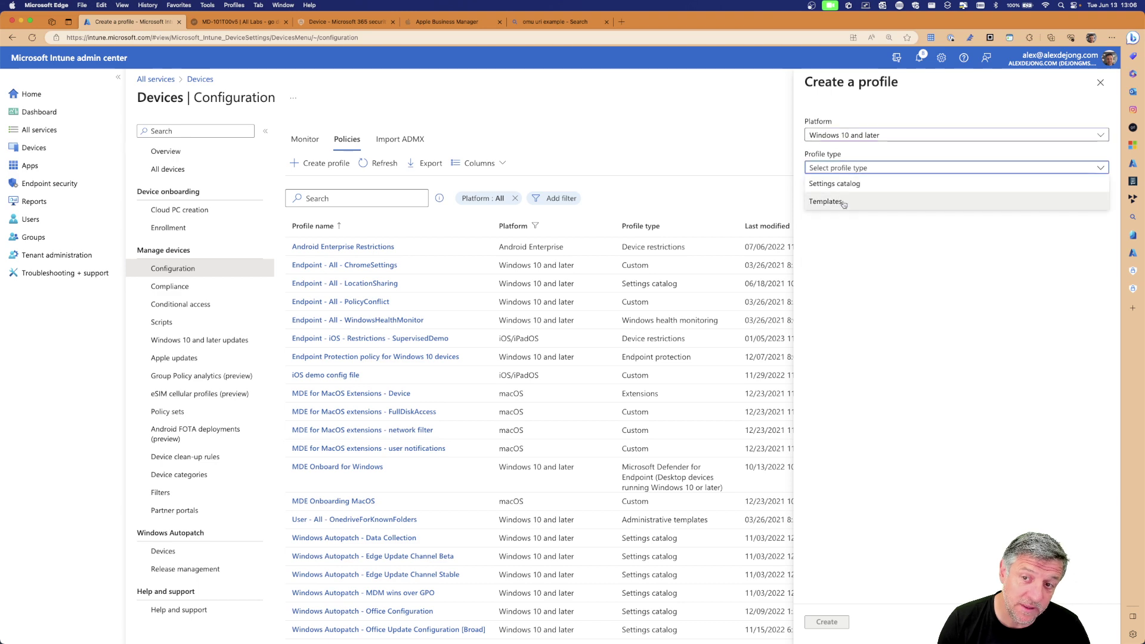
click(826, 199)
scroll(871, 349, down, 3)
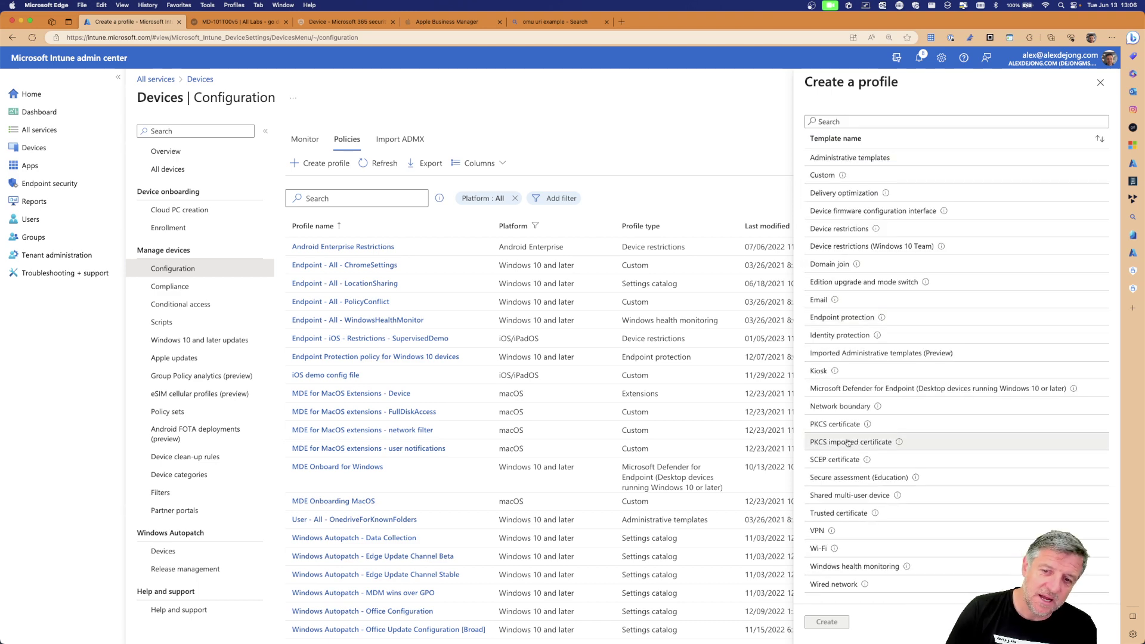
mouse_move(835, 548)
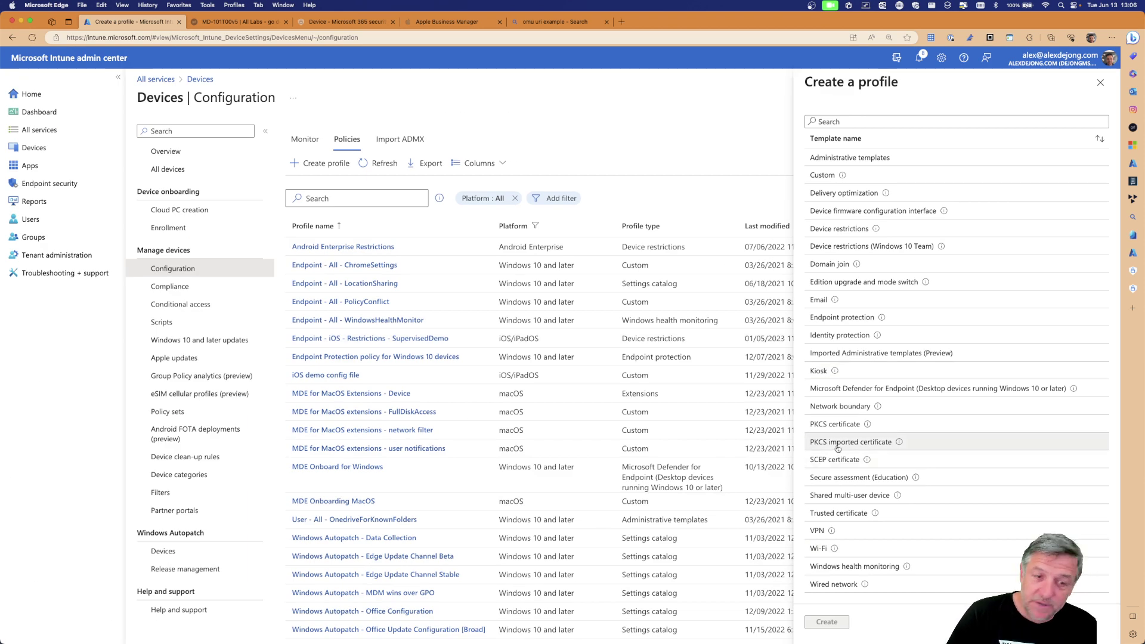
scroll(382, 400, down, 2)
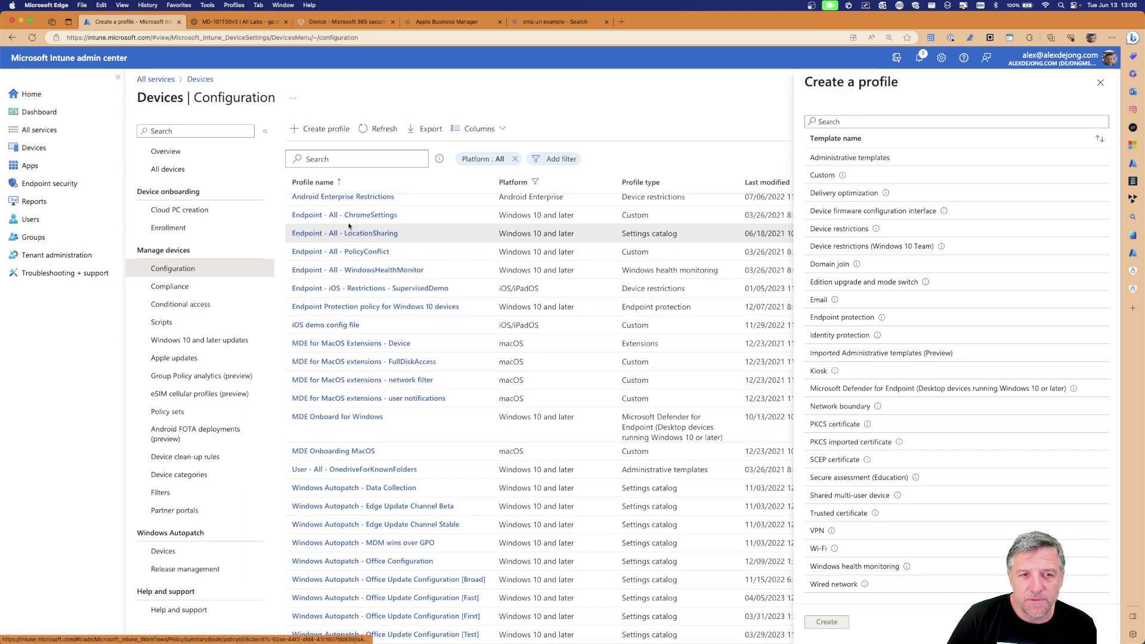
scroll(358, 396, up, 2)
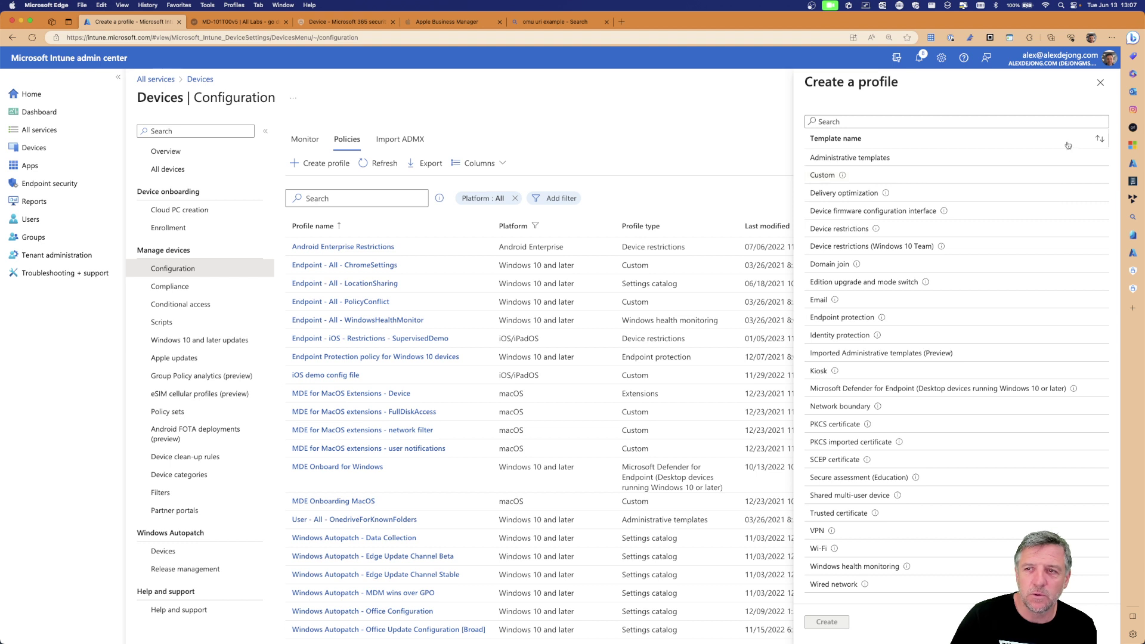
click(1100, 82)
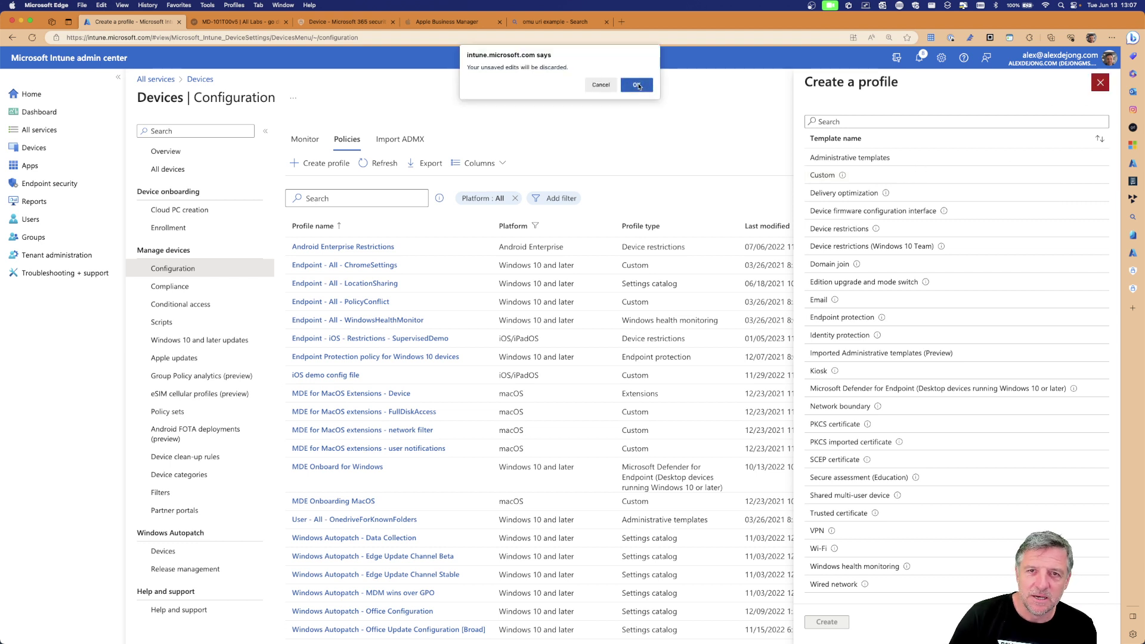
click(639, 86)
Step: Begin a new configuration profile with the platform Windows 10 and later and the profile type Settings catalog
click(319, 164)
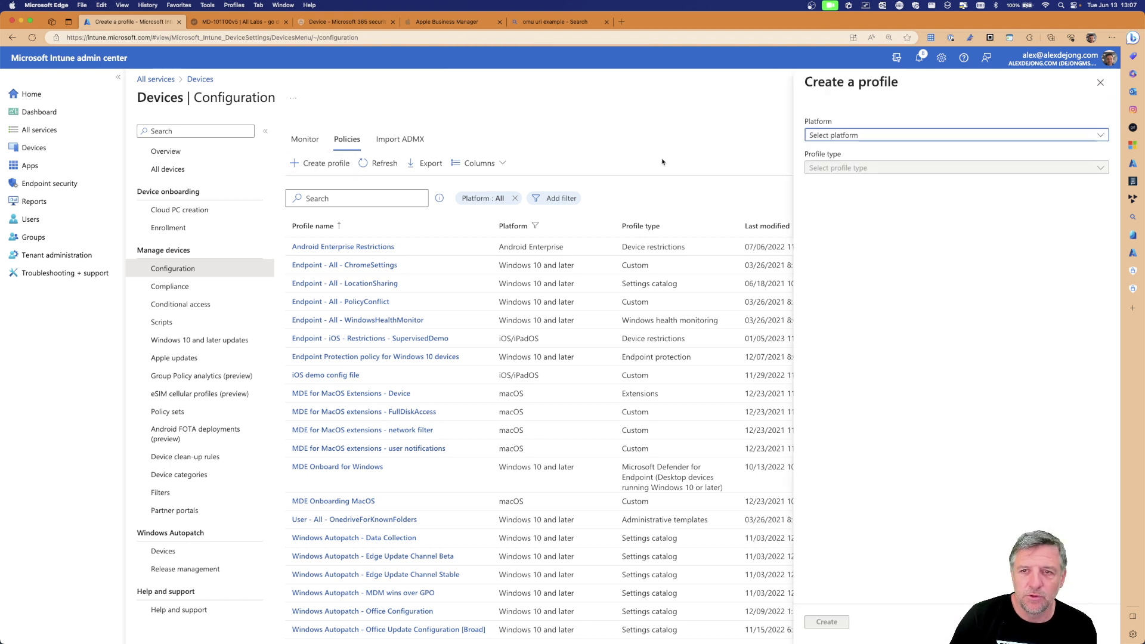
click(825, 136)
click(832, 257)
click(829, 167)
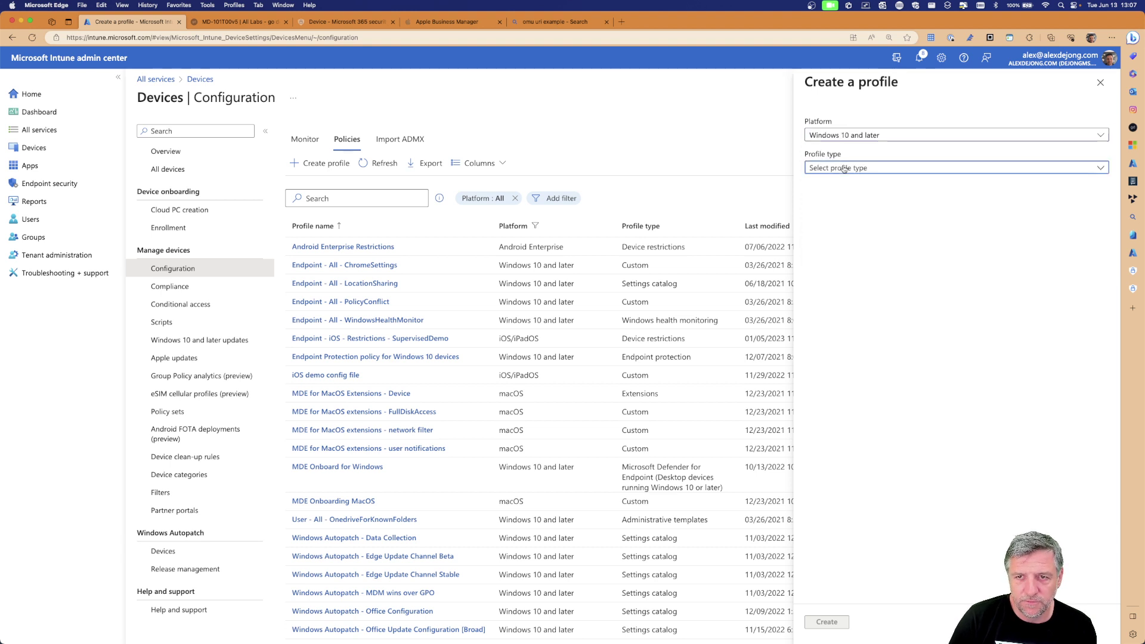
click(827, 203)
click(836, 169)
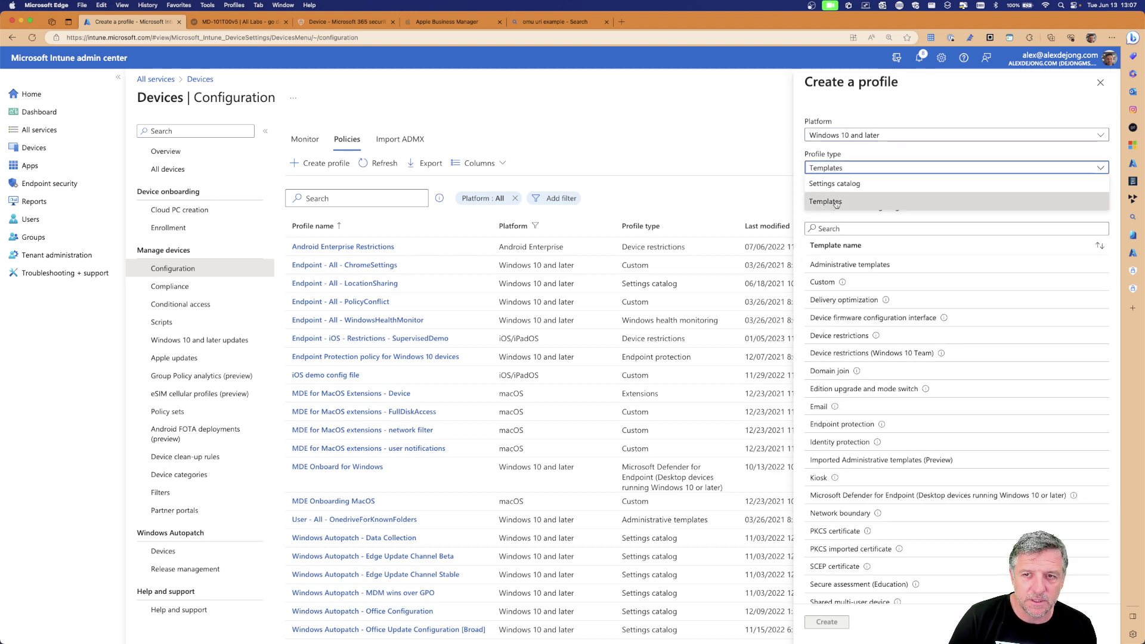
click(831, 184)
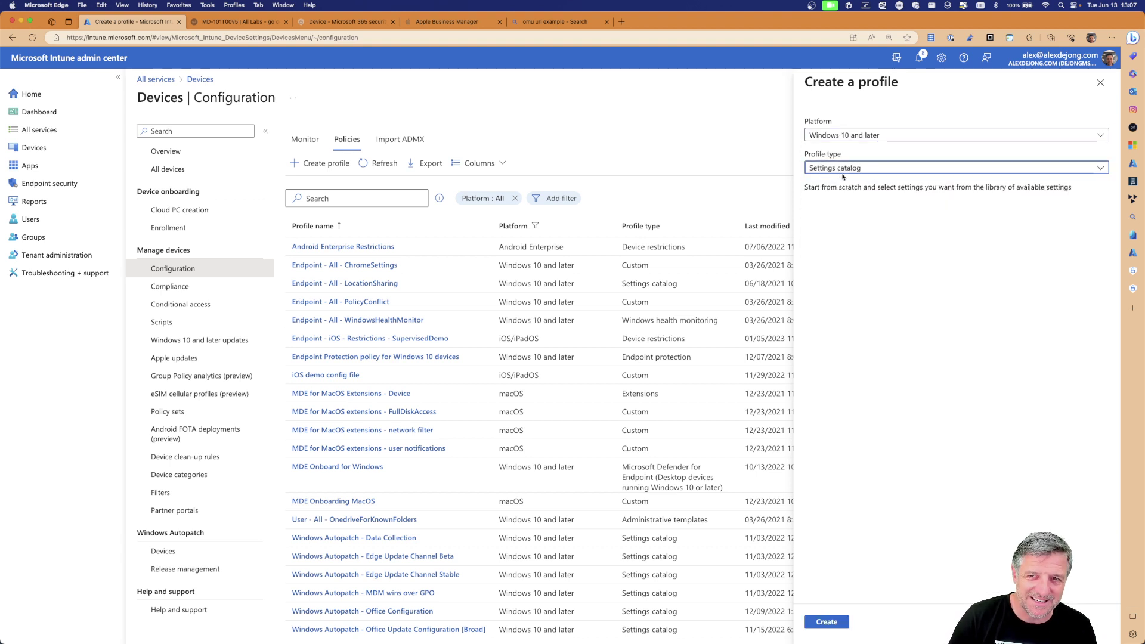
Step: Switch to the whiteboard and add "- settings catalog" below the "import custom admx files: wmi" entry of the configuration profiles list
key(ctrl+Right)
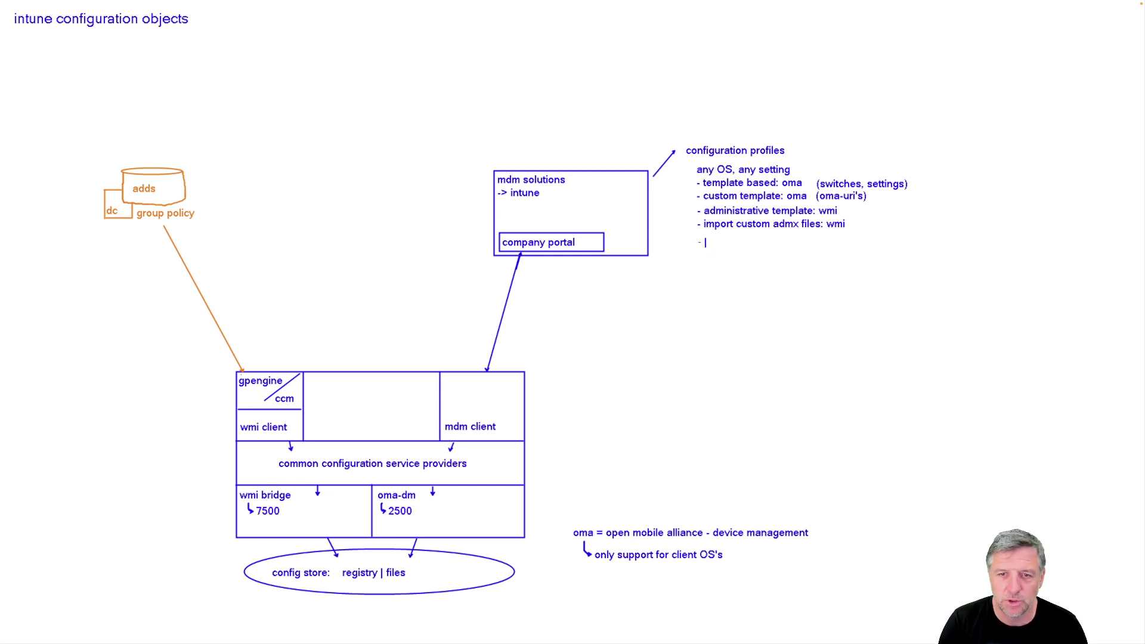
text(se)
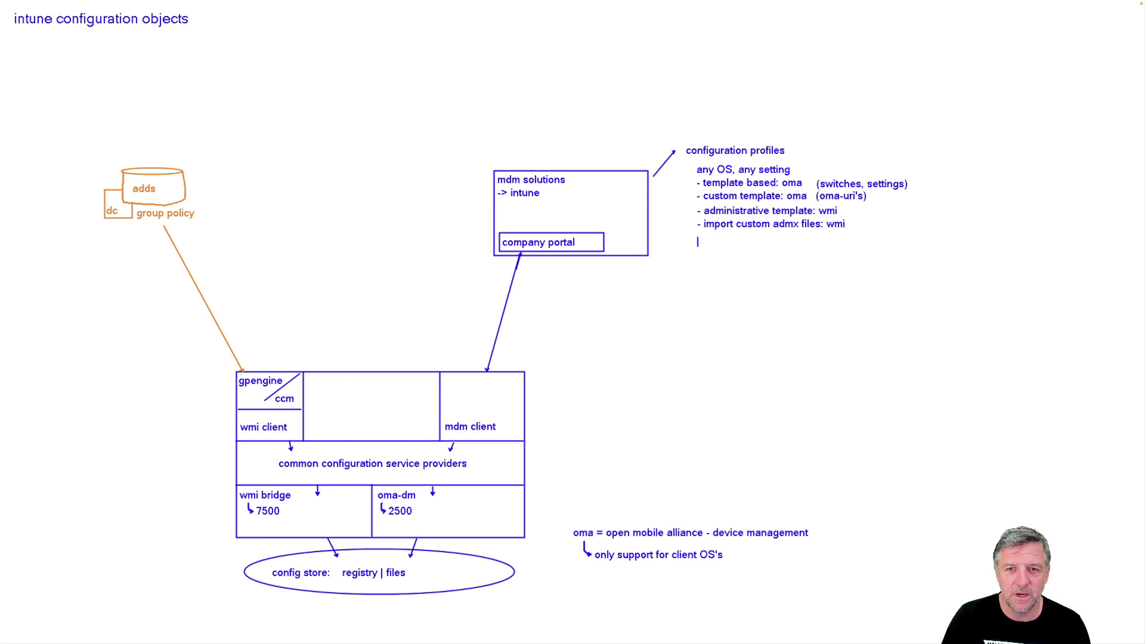
text(set)
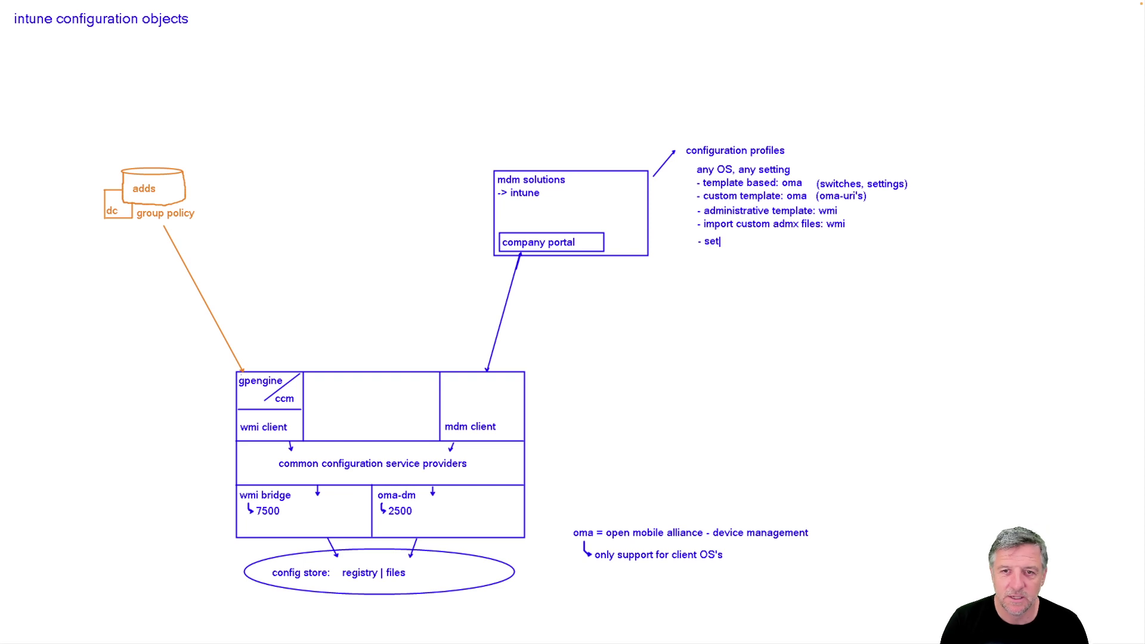
text(tings cat)
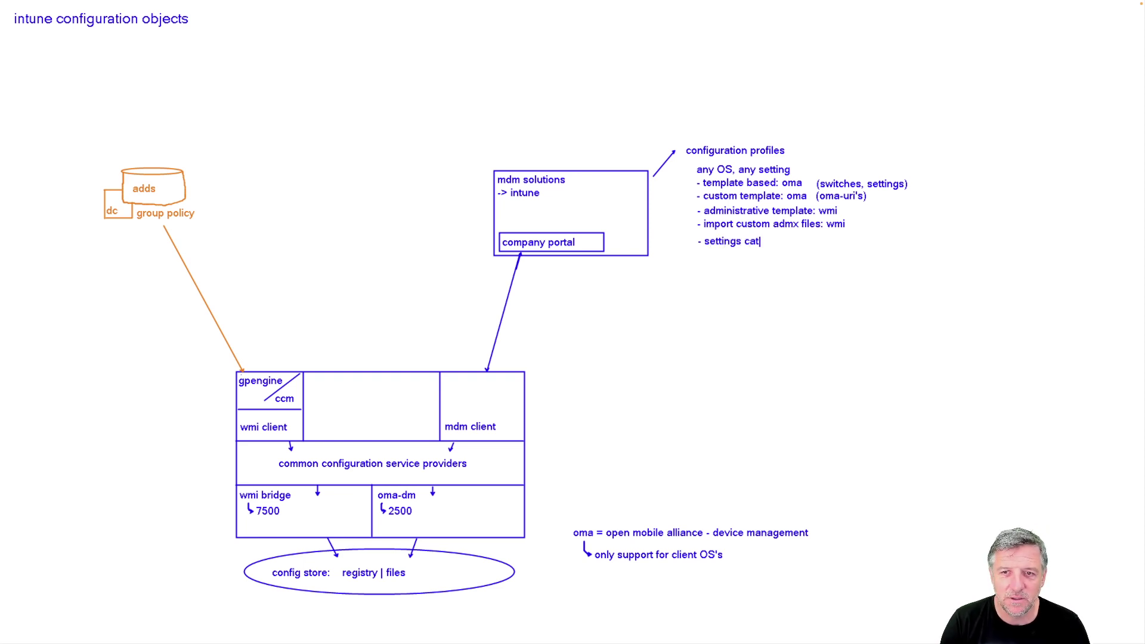
text(alog)
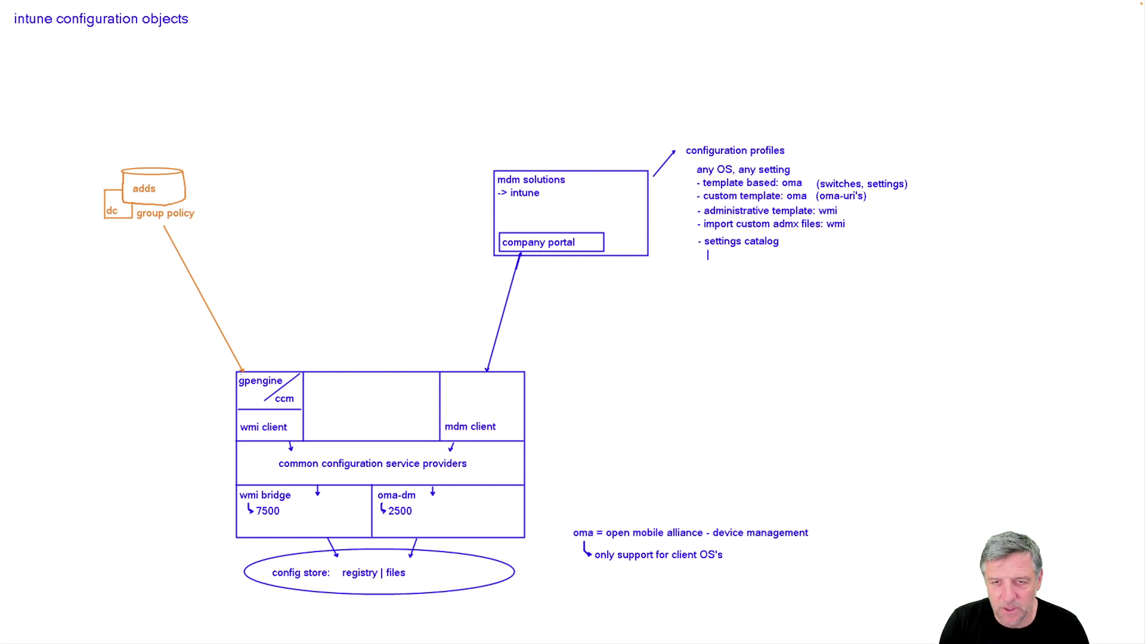
Step: Write the note "gather settings from any area" beneath the settings catalog entry
text(gather )
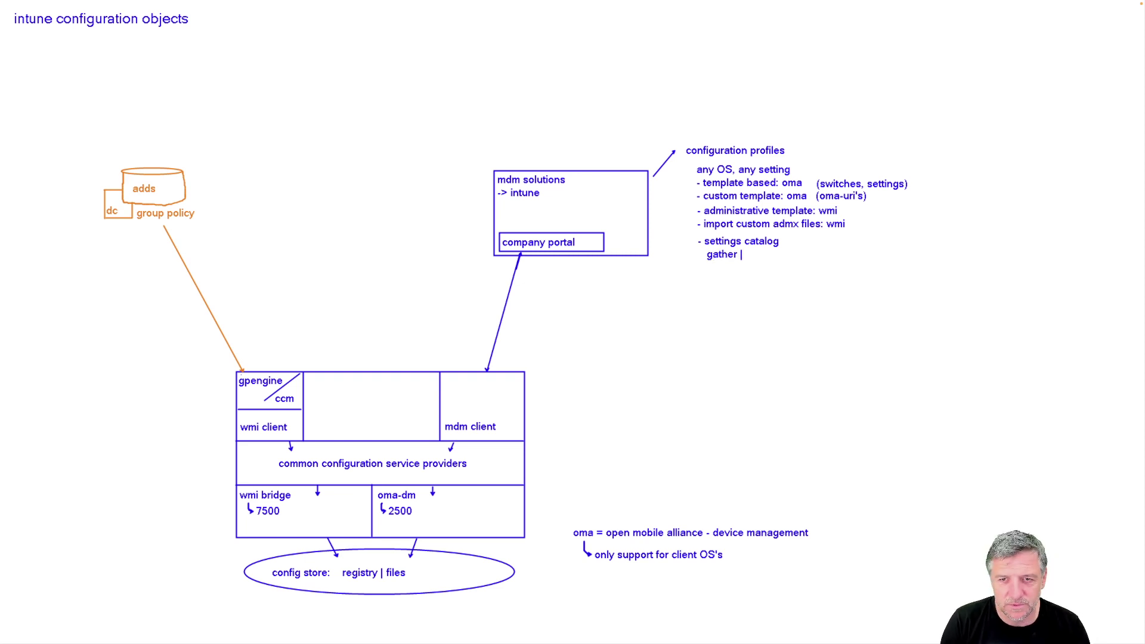
text(settings)
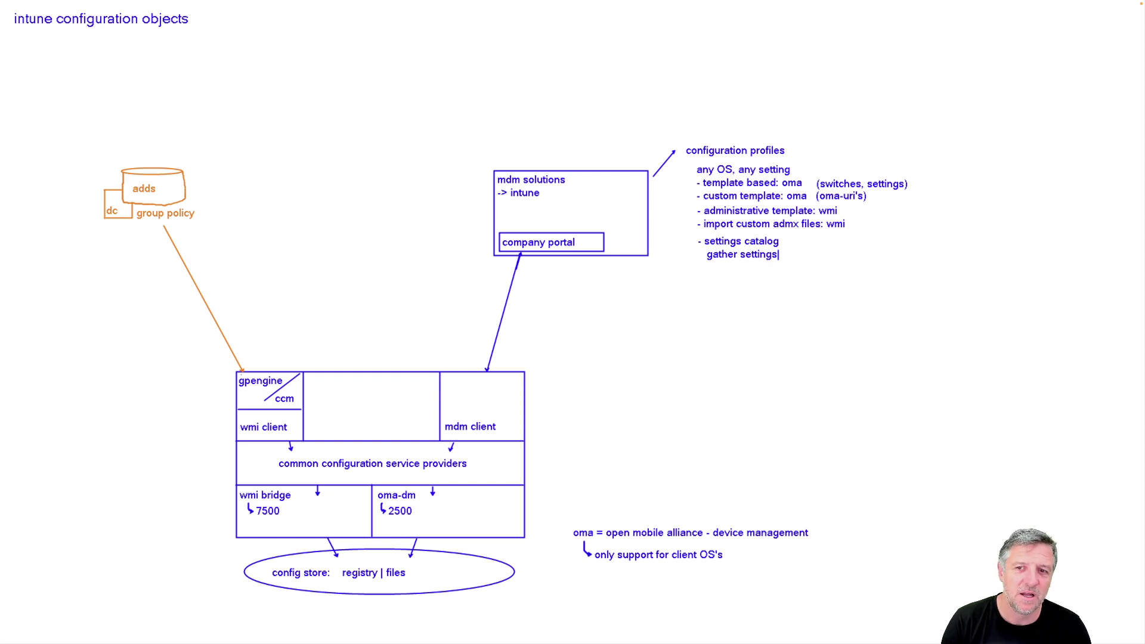
text( from m)
key(BackSpace)
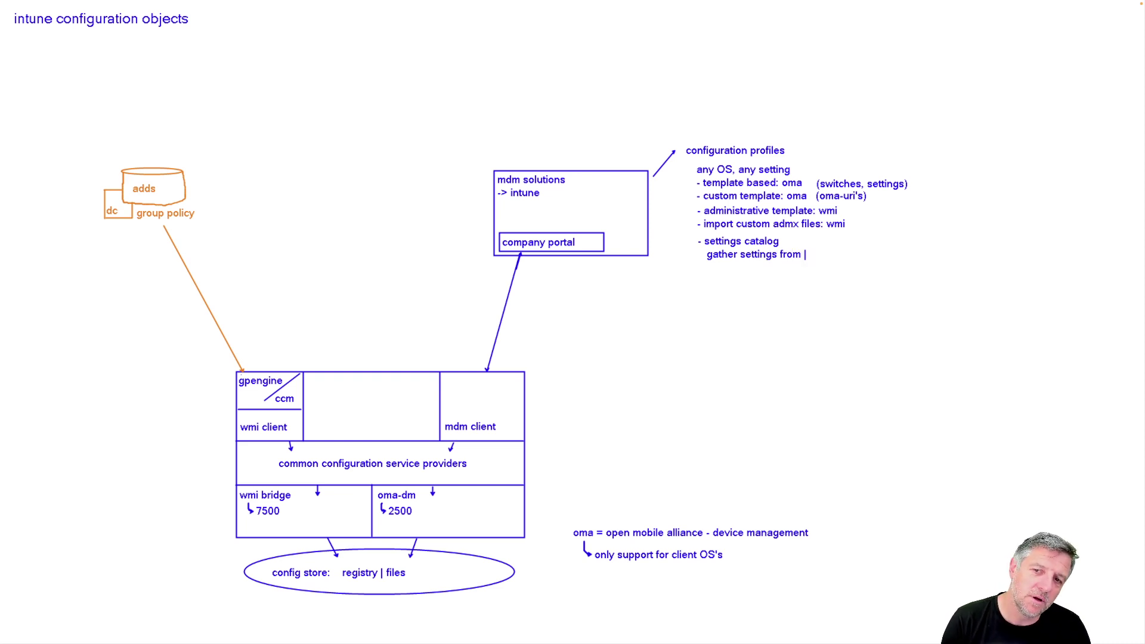
text(any area)
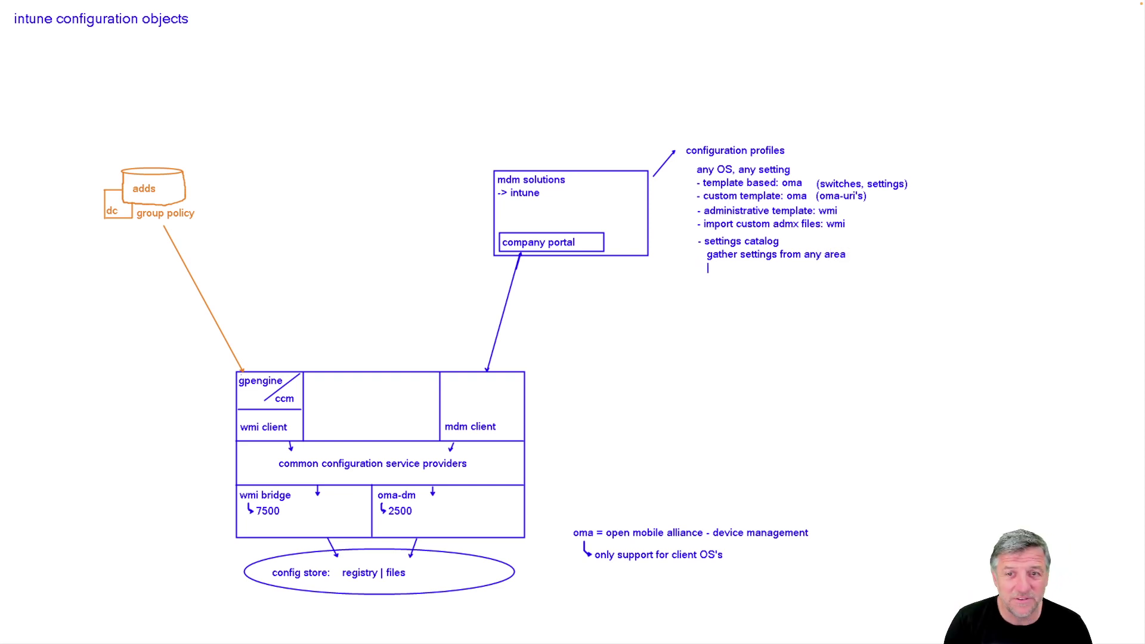
Step: Add the note "options are limited" on the line below "gather settings from any area"
text(options)
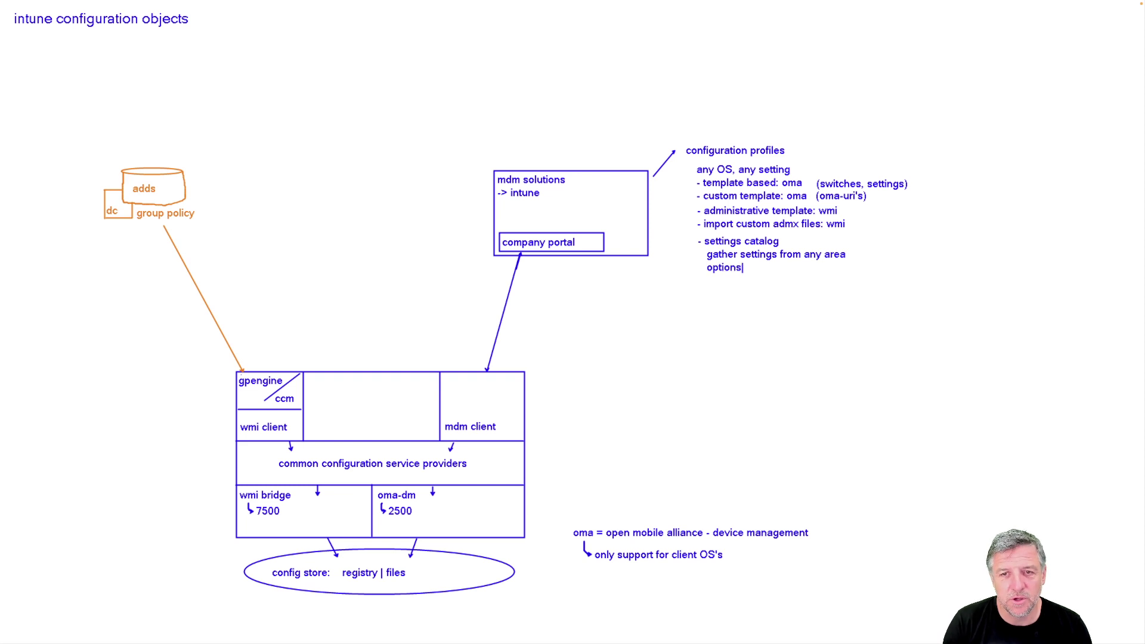
text( are li)
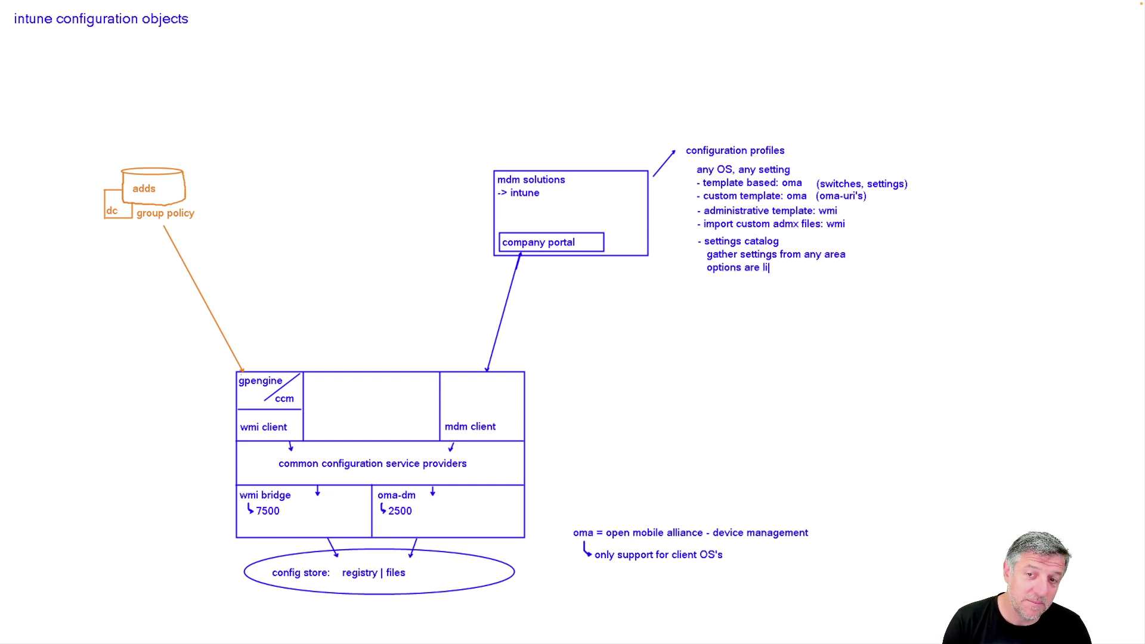
text(mite)
key(BackSpace)
text(ted)
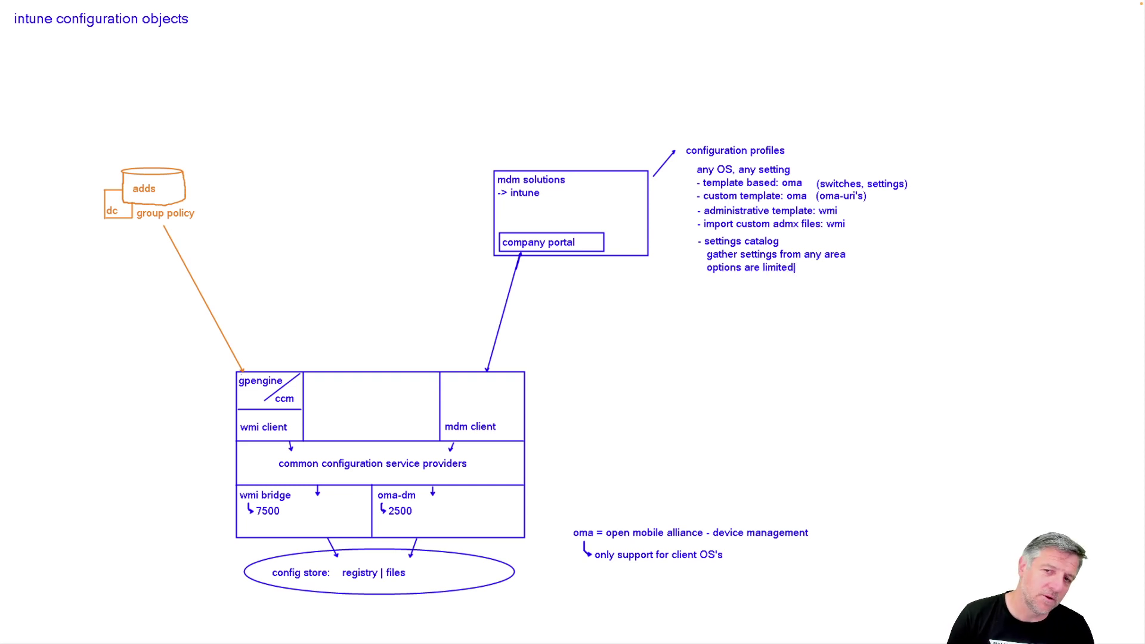
Step: Switch back to Intune, create the Settings catalog profile with the name "__test edr", and continue to its configuration settings
key(ctrl+Left)
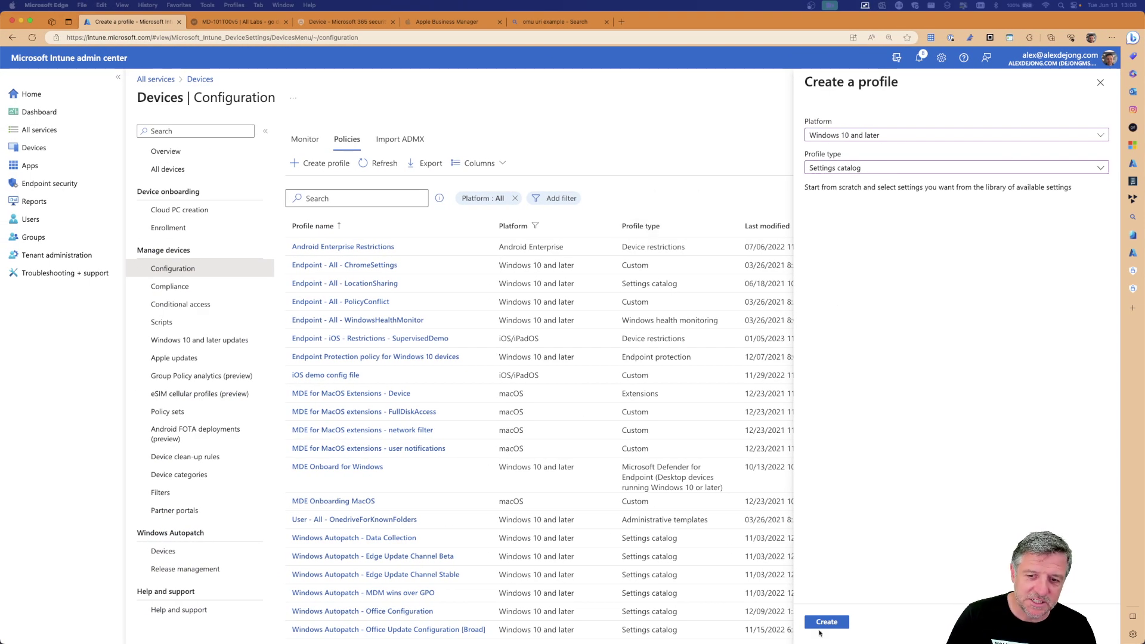
click(825, 624)
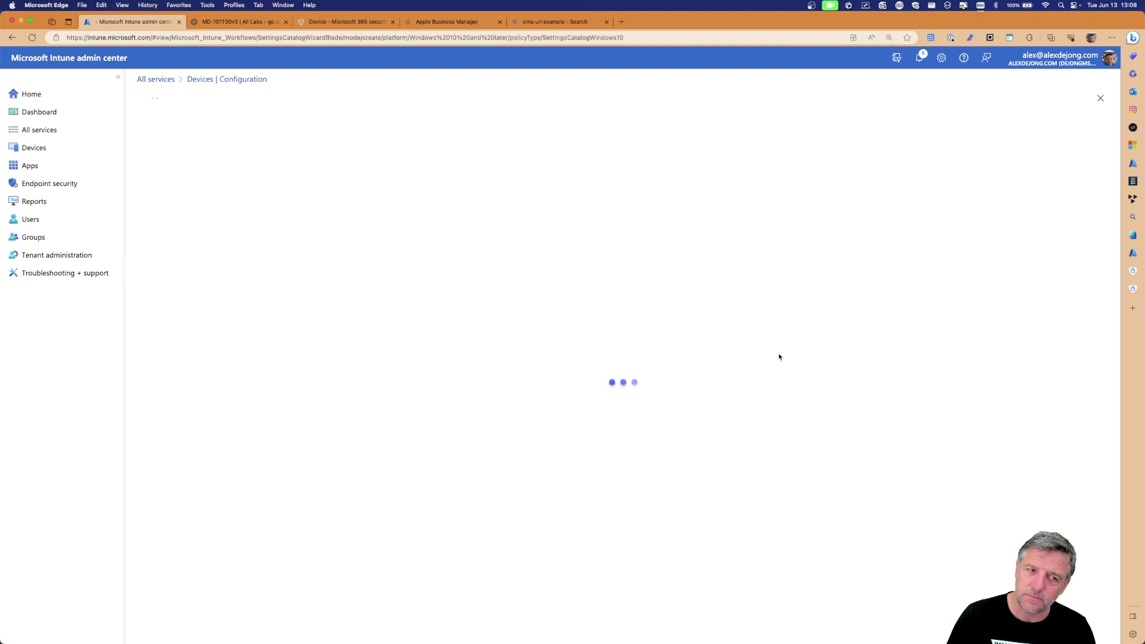
click(337, 171)
text(test)
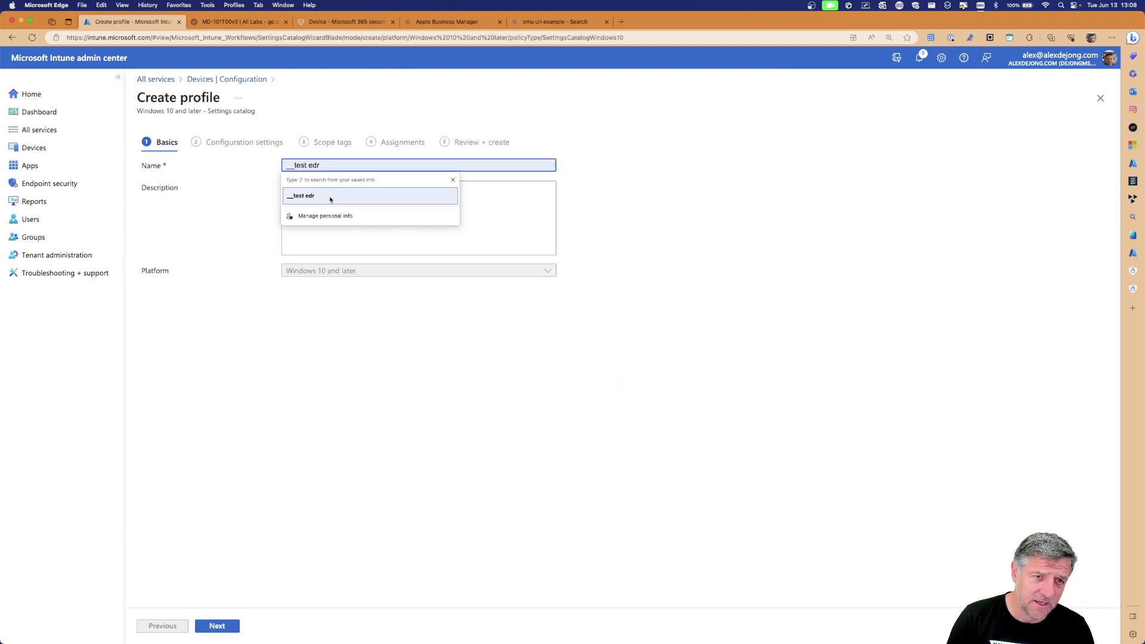
click(221, 626)
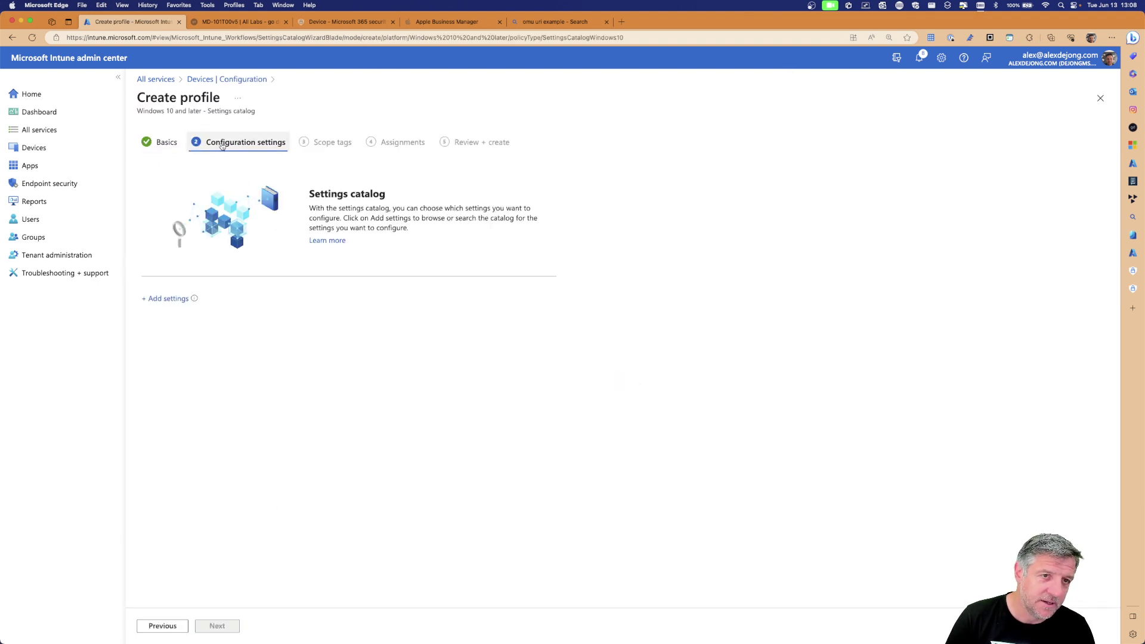
Step: Open the settings picker for the profile, browse its categories, and list the settings of the Browser category
click(173, 298)
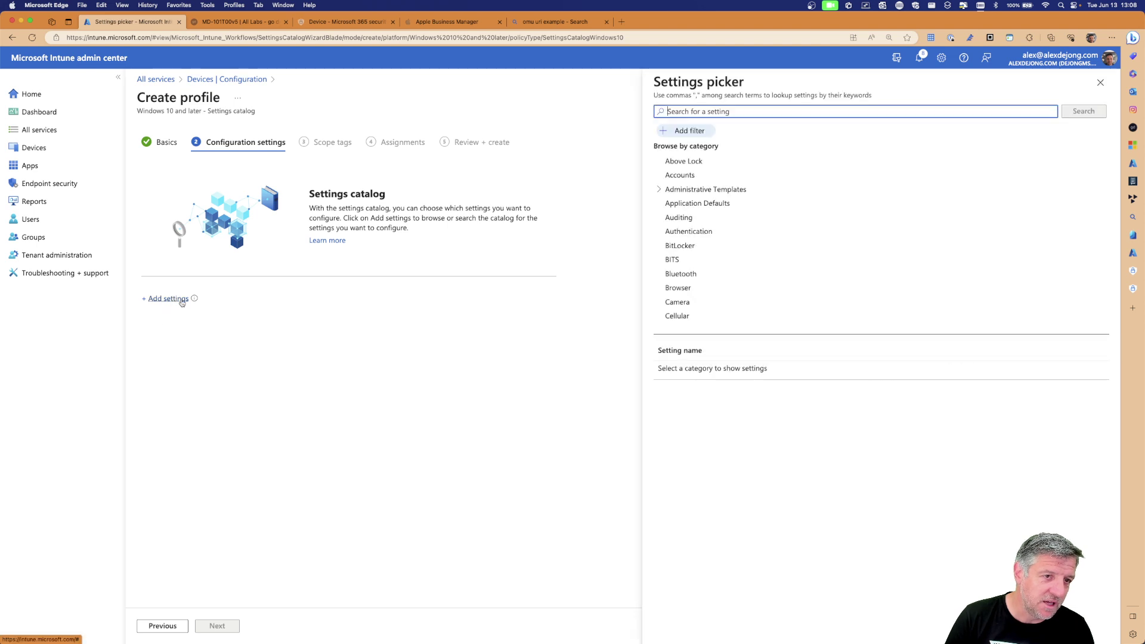
scroll(718, 232, down, 5)
scroll(718, 235, down, 1)
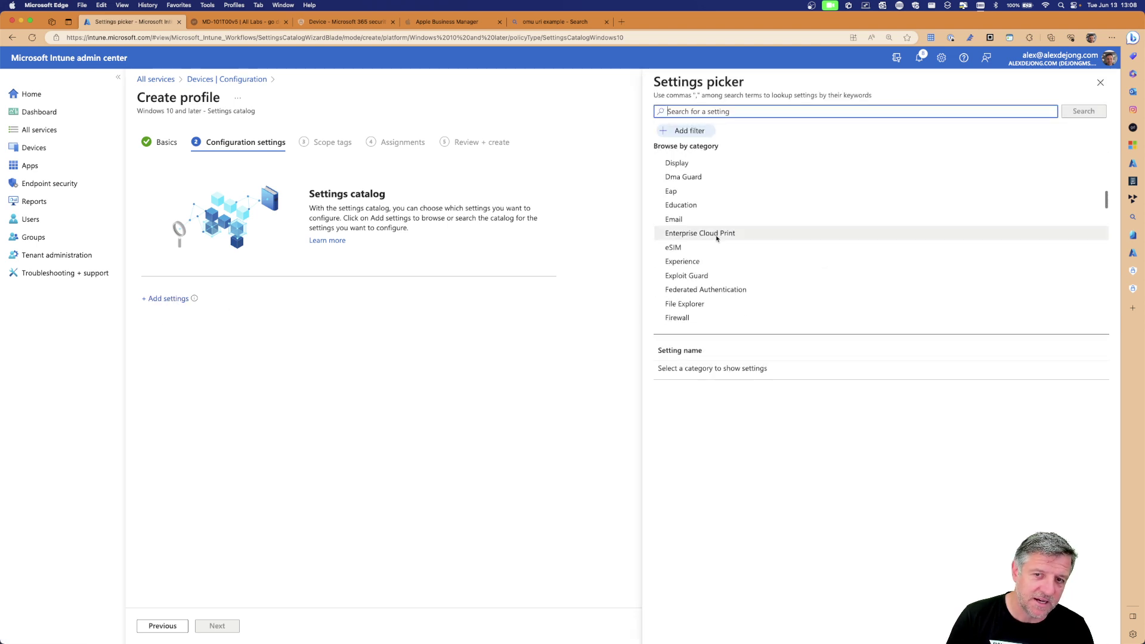
scroll(717, 238, up, 3)
scroll(704, 235, up, 2)
scroll(700, 232, up, 3)
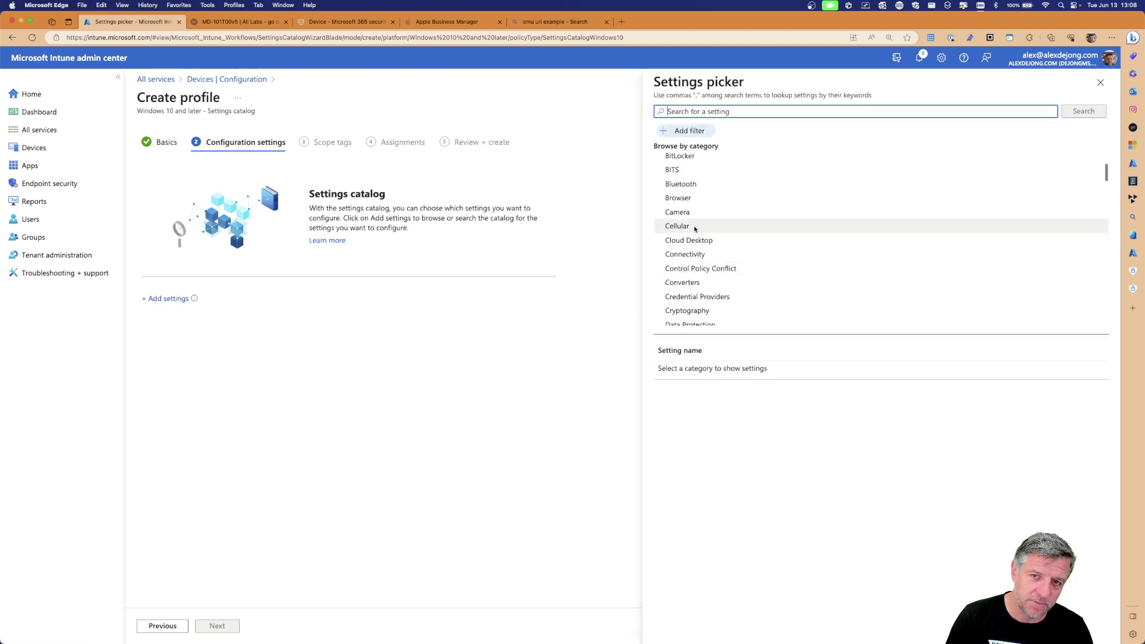
click(692, 198)
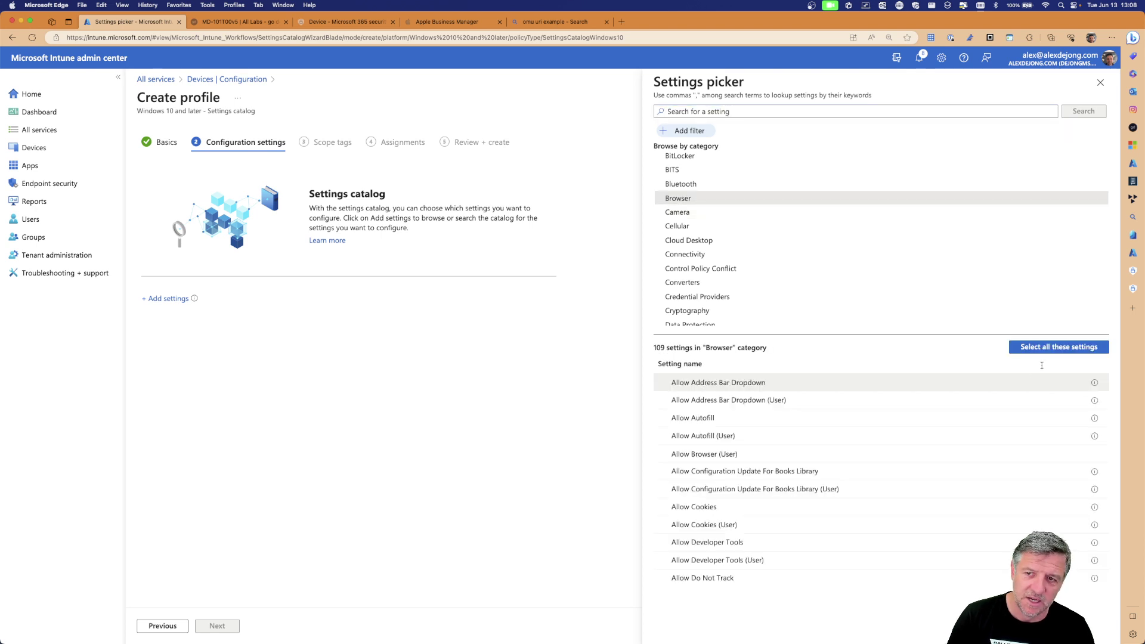
Step: Add all settings of the Browser and Data Protection categories to the settings catalog profile
click(1031, 350)
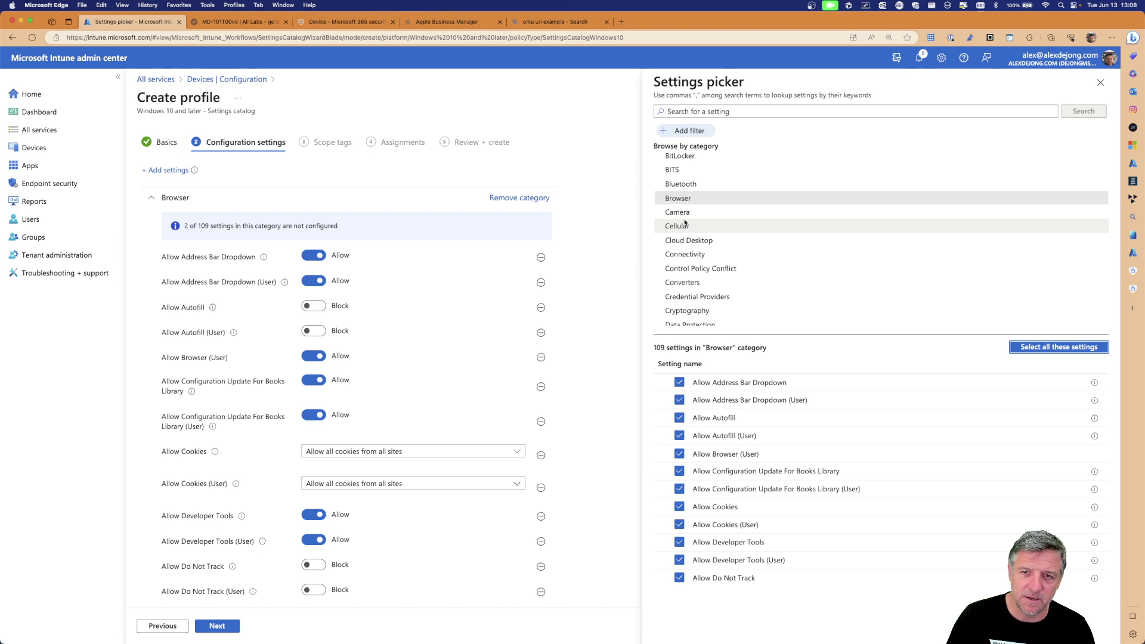
scroll(692, 230, down, 2)
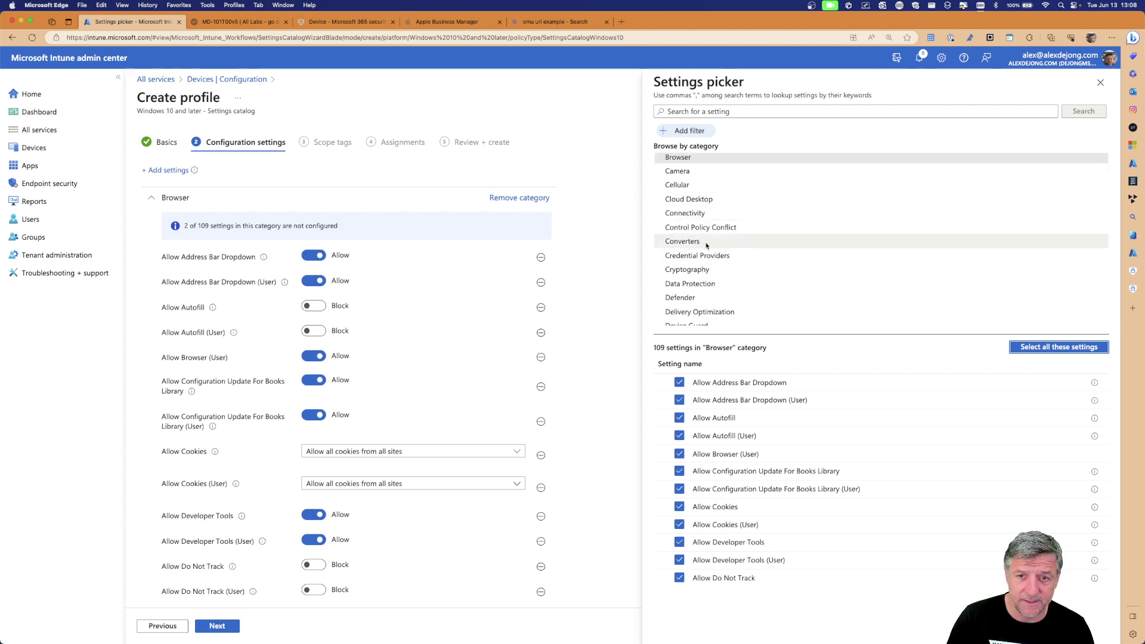
scroll(704, 244, down, 3)
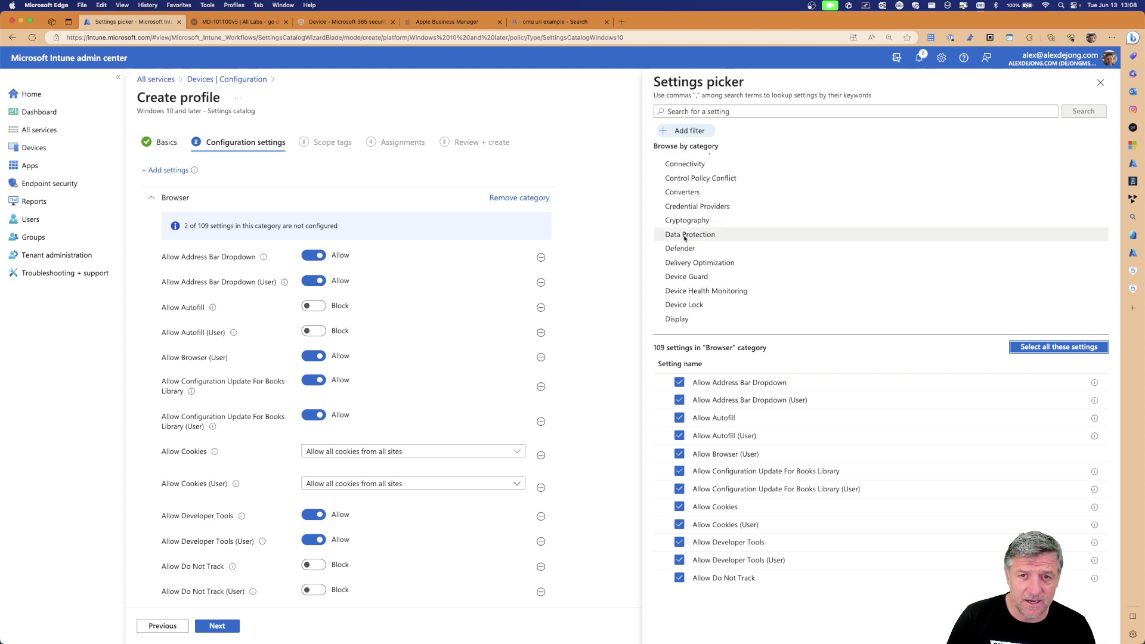
click(684, 237)
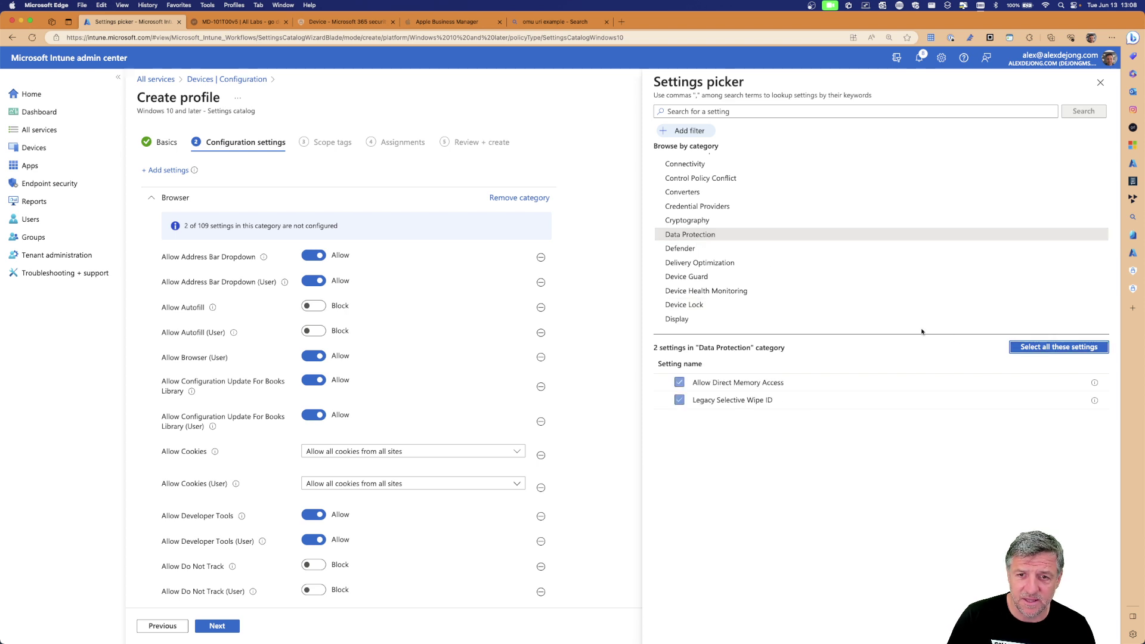
Step: Add the selectable settings of the Display category and all settings of the Firewall category to the profile
scroll(682, 246, down, 10)
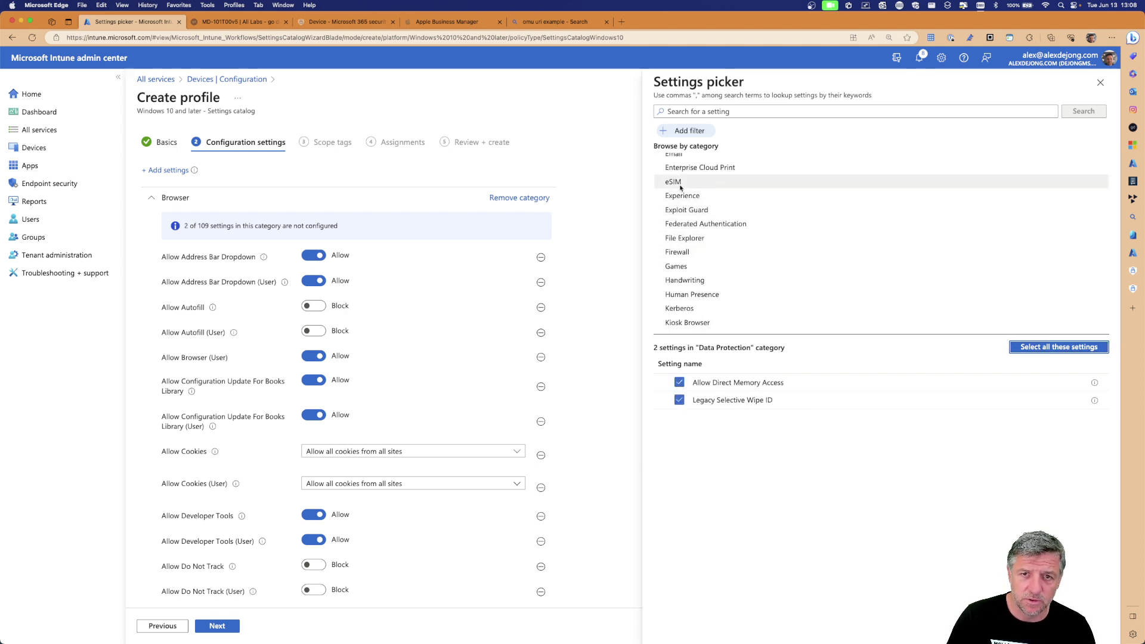
scroll(680, 187, up, 5)
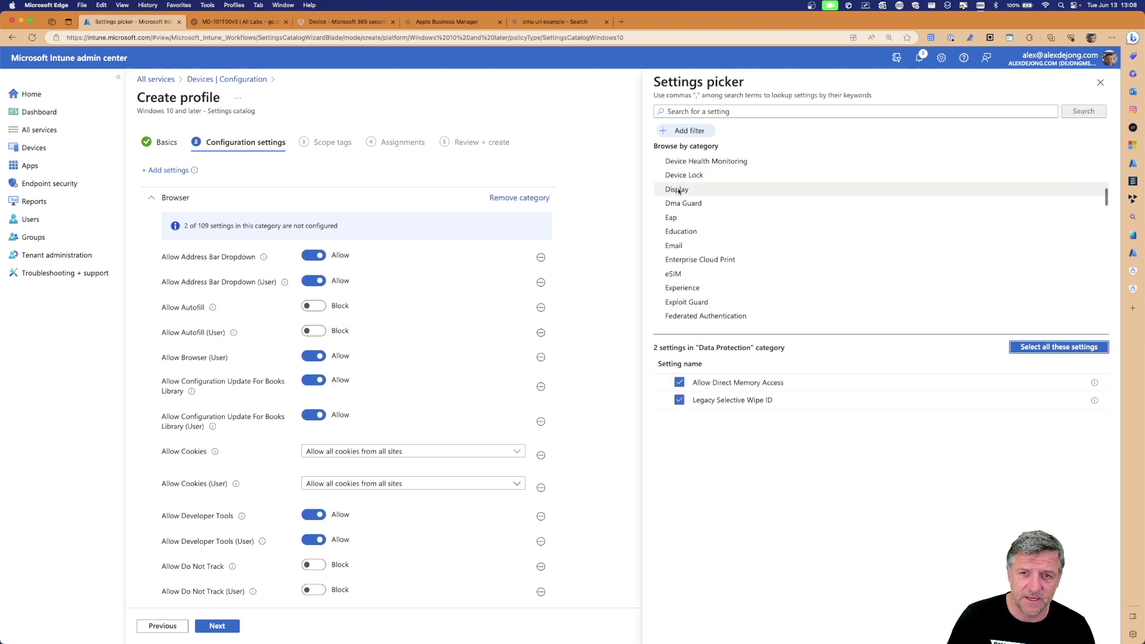
click(679, 185)
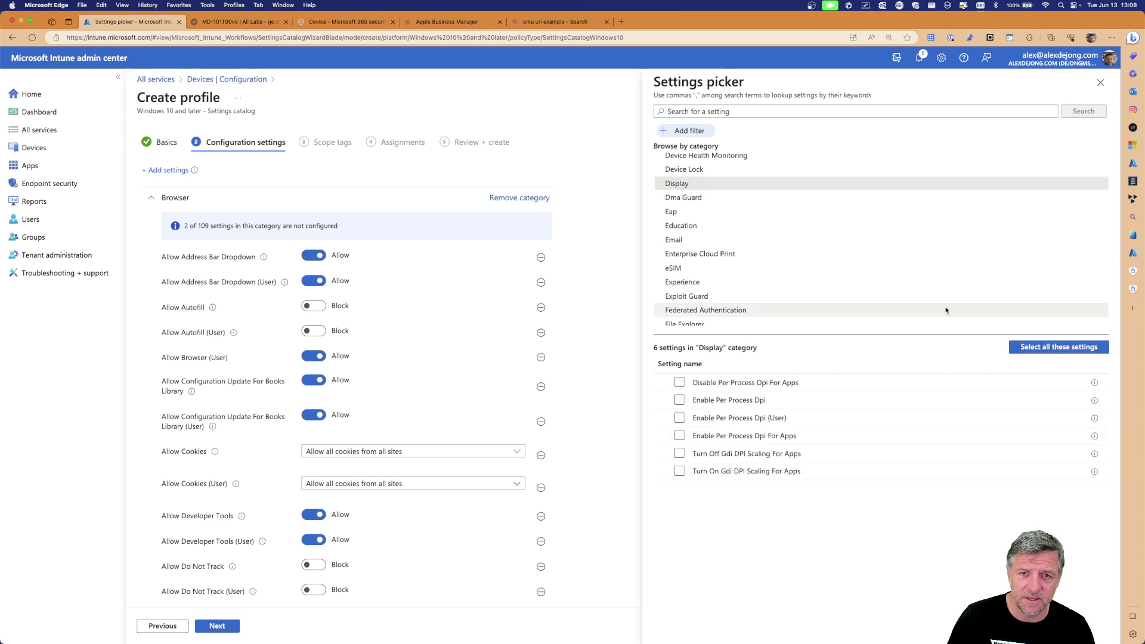
click(1054, 348)
scroll(689, 224, down, 6)
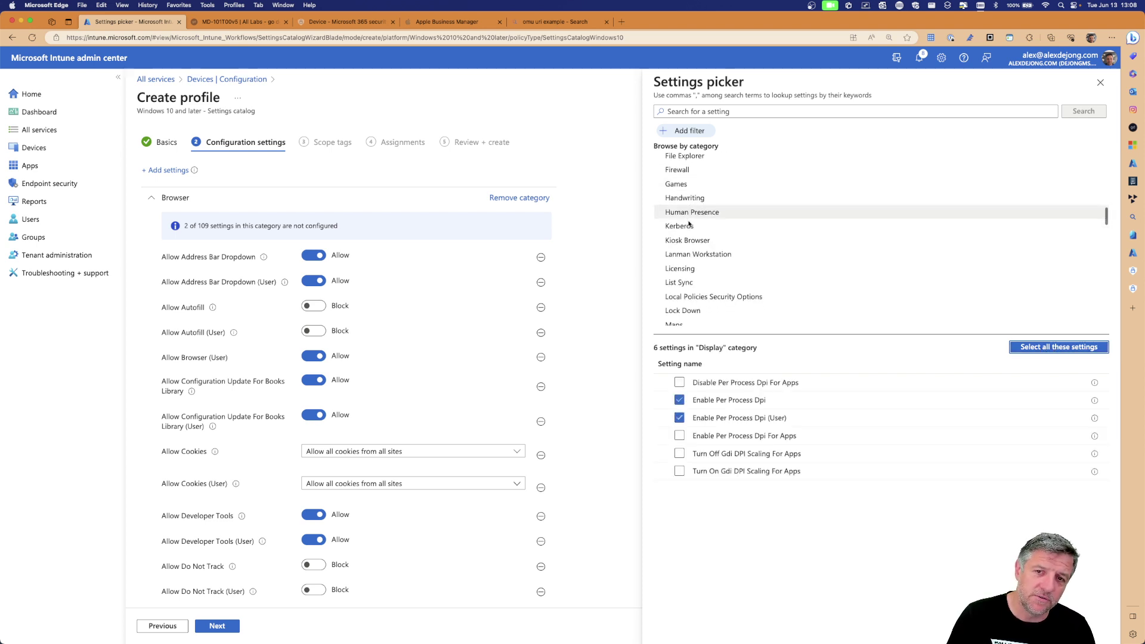
click(677, 171)
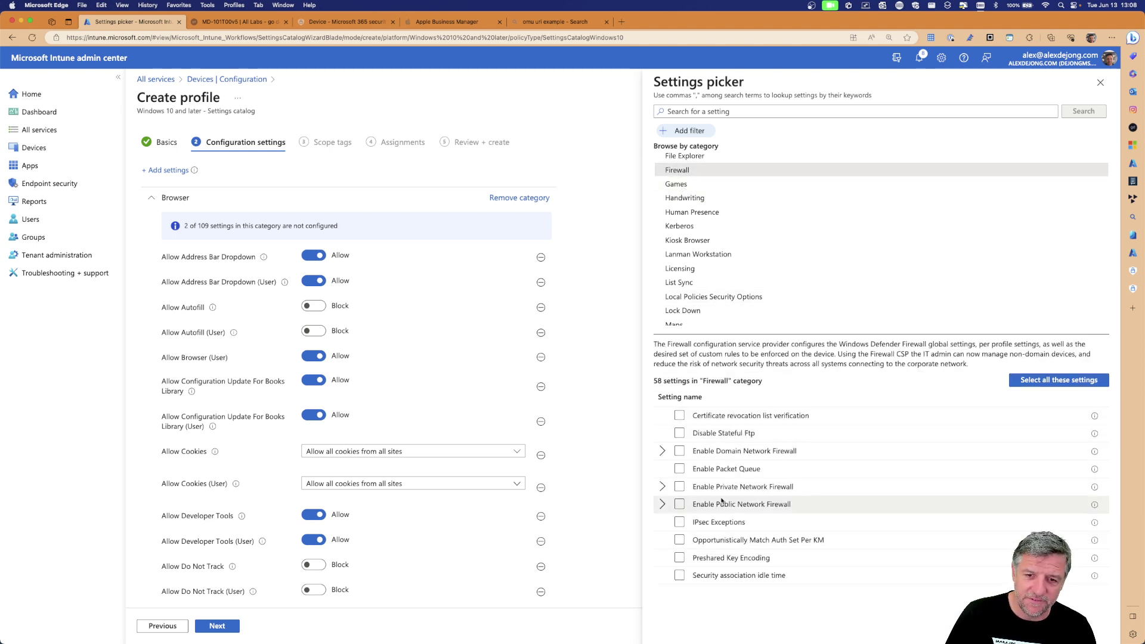
click(1060, 382)
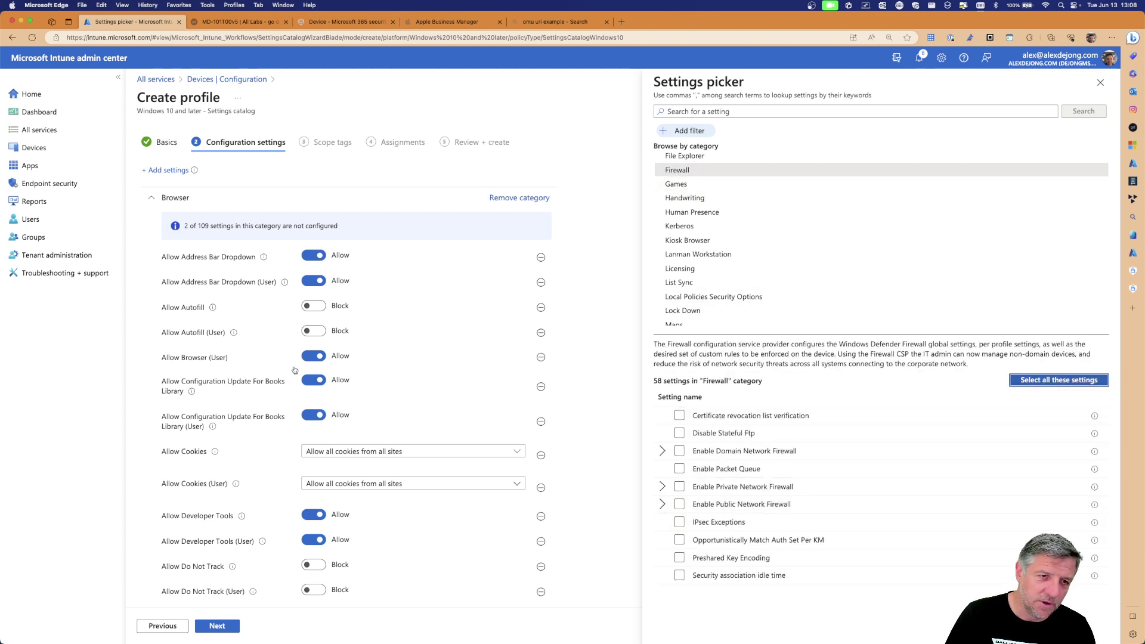
Step: Collapse the Browser, Data Protection, Display and Firewall groups in the profile and close the settings picker
click(150, 197)
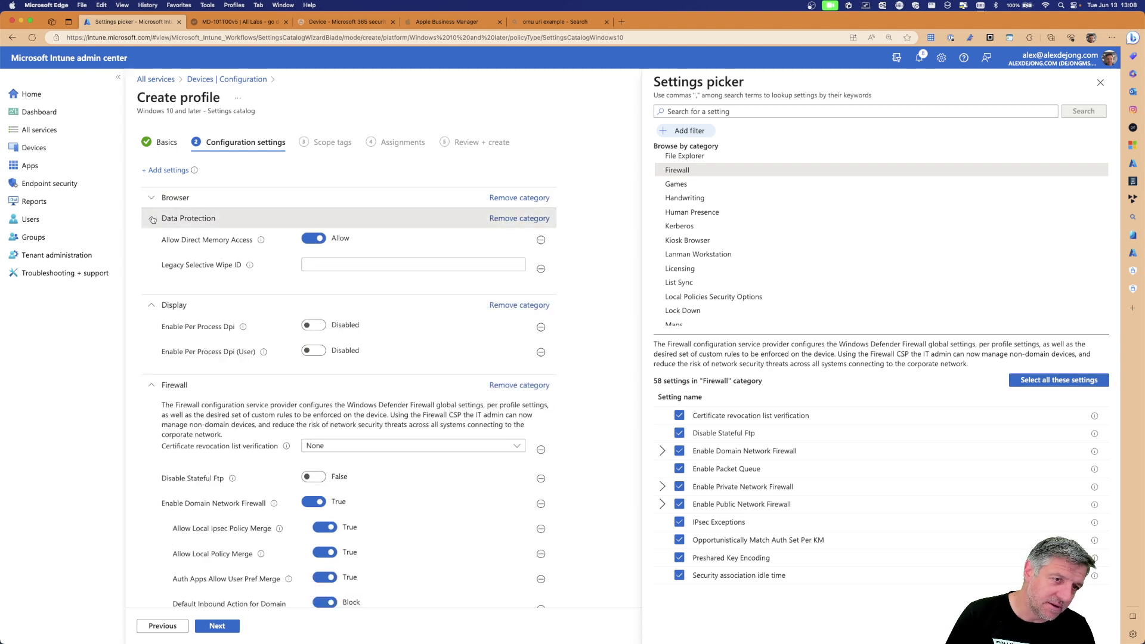
click(151, 218)
click(150, 238)
click(151, 259)
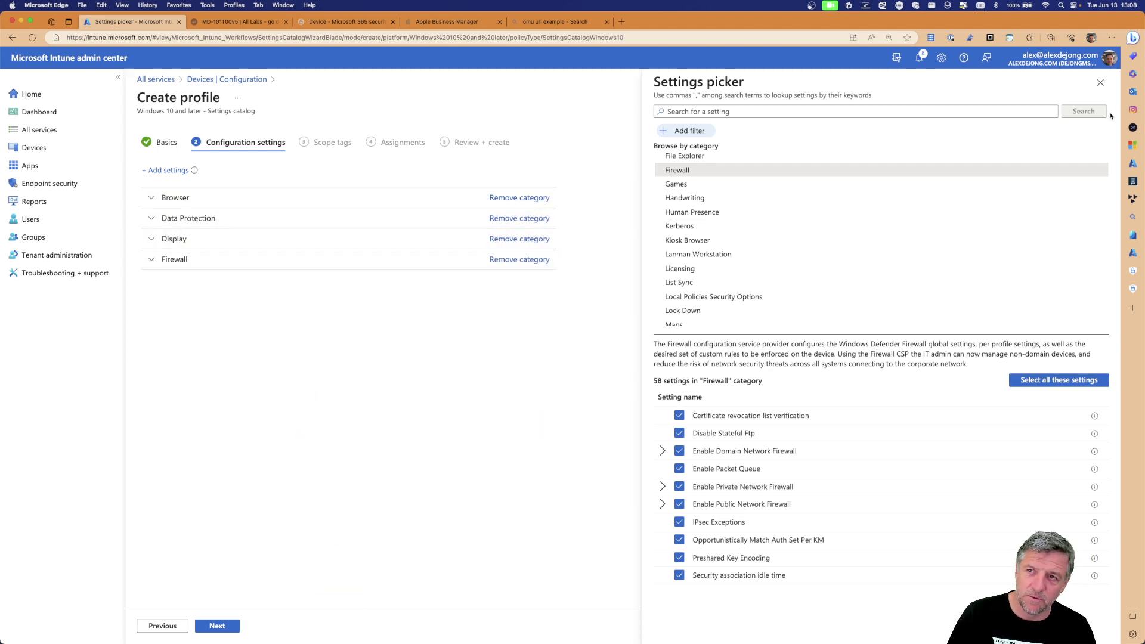
click(1101, 83)
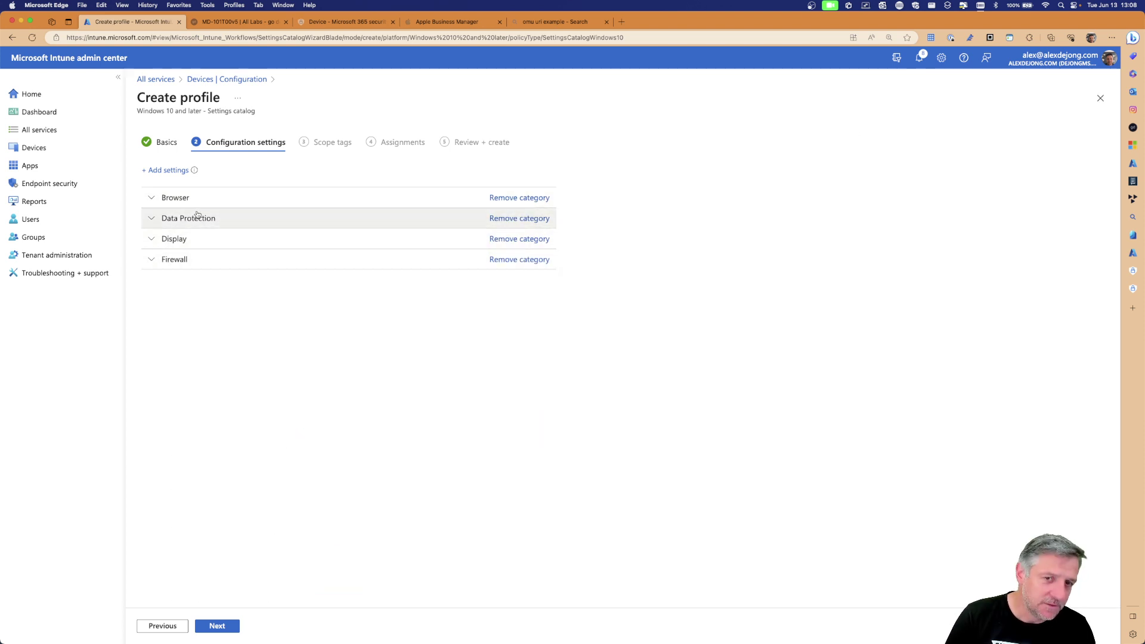
Step: Examine the added settings of the Data Protection, Display and Firewall categories one after another
click(153, 219)
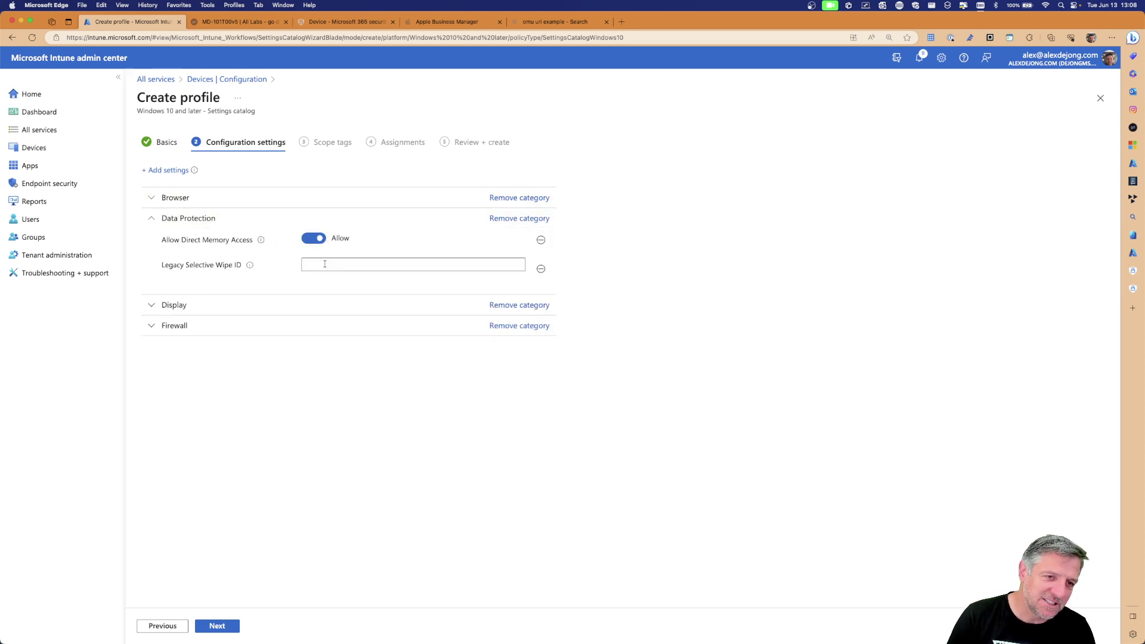
click(151, 219)
click(152, 240)
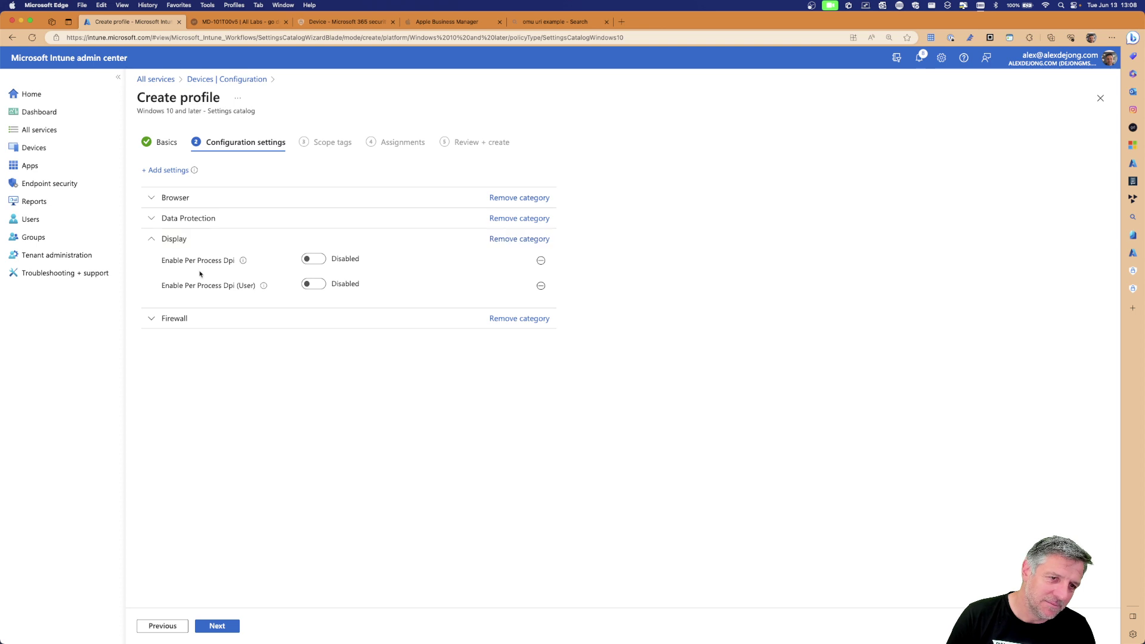
click(152, 239)
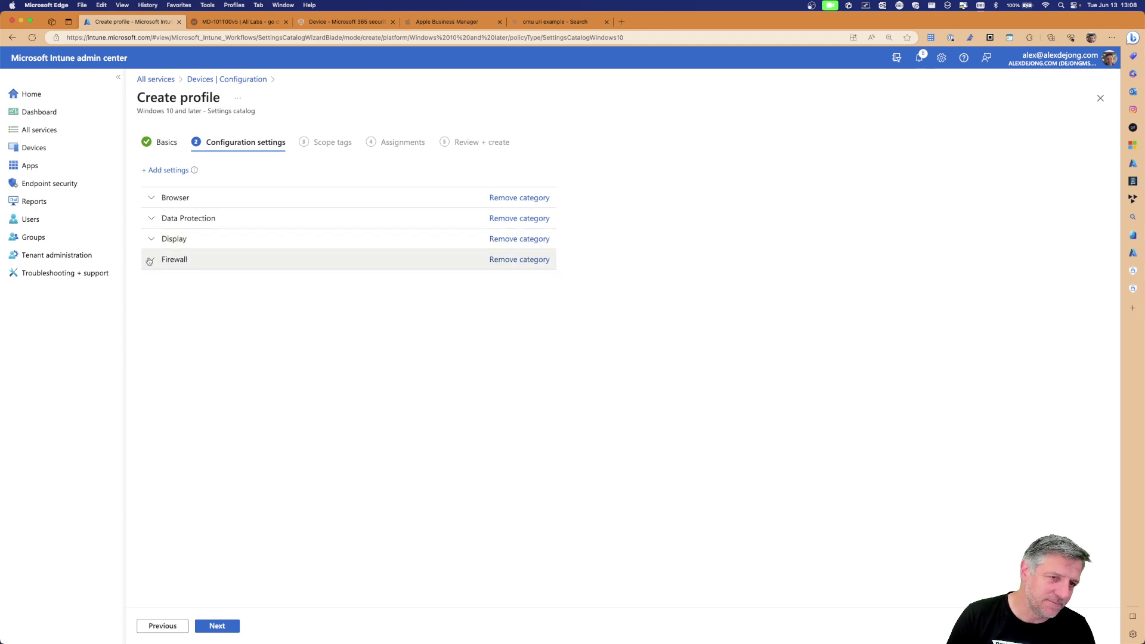
click(152, 259)
scroll(215, 293, down, 3)
scroll(161, 265, up, 3)
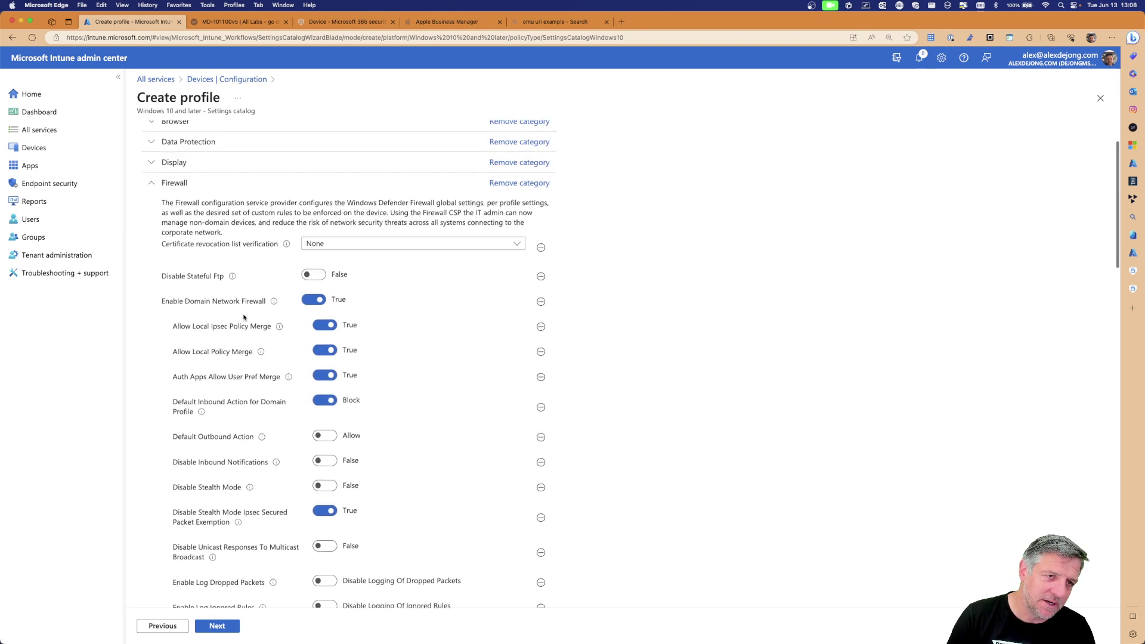
scroll(191, 292, down, 10)
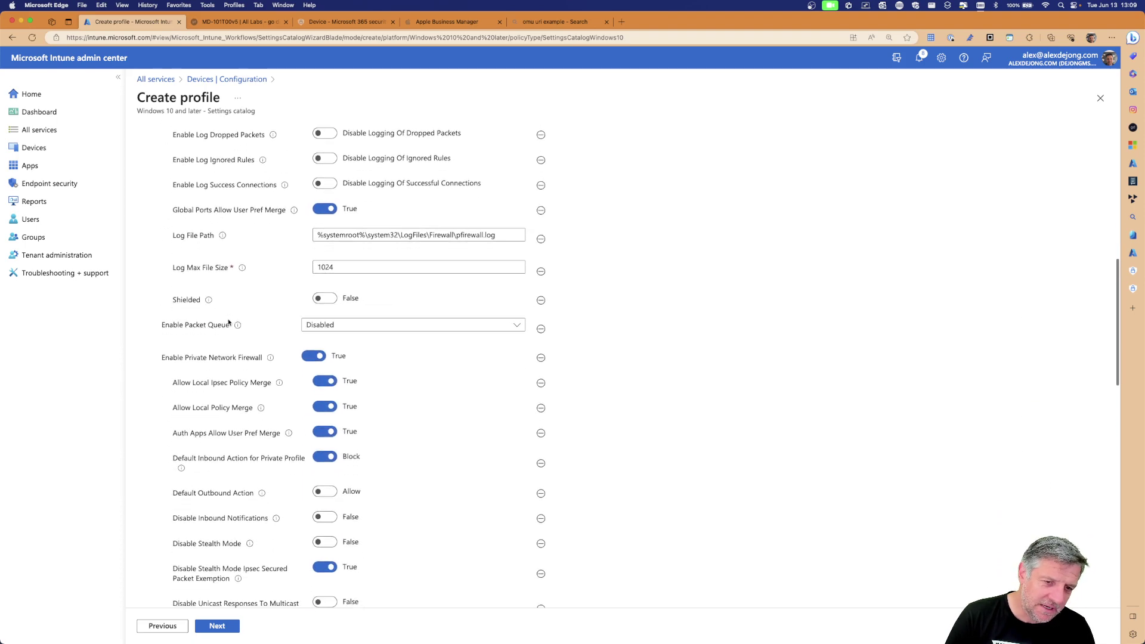
scroll(228, 322, down, 7)
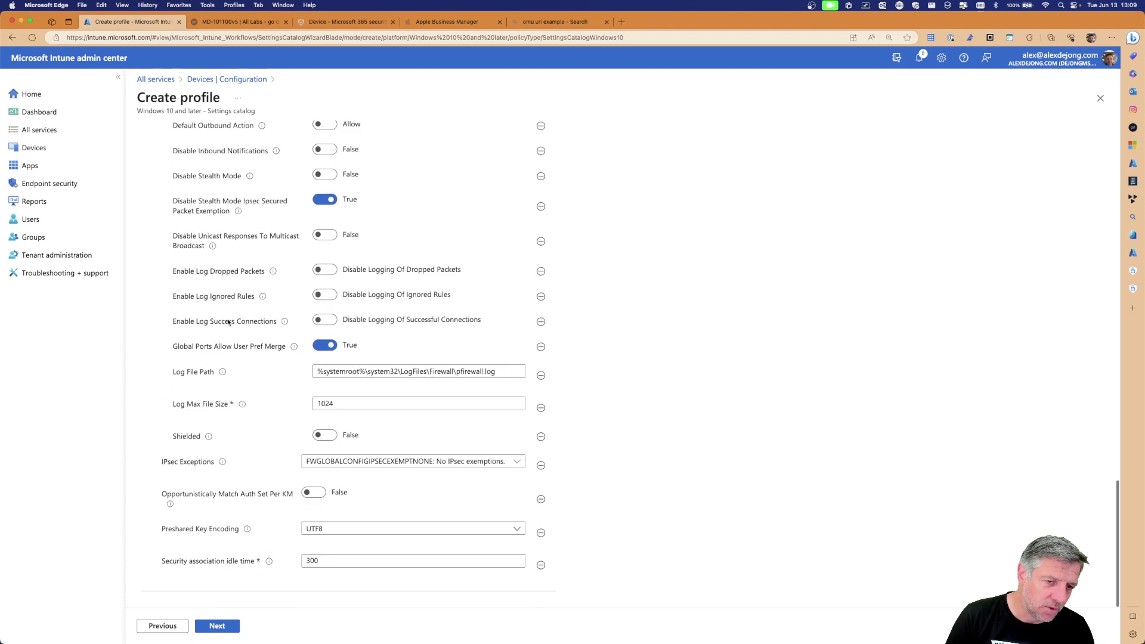
scroll(228, 322, up, 8)
scroll(228, 322, up, 15)
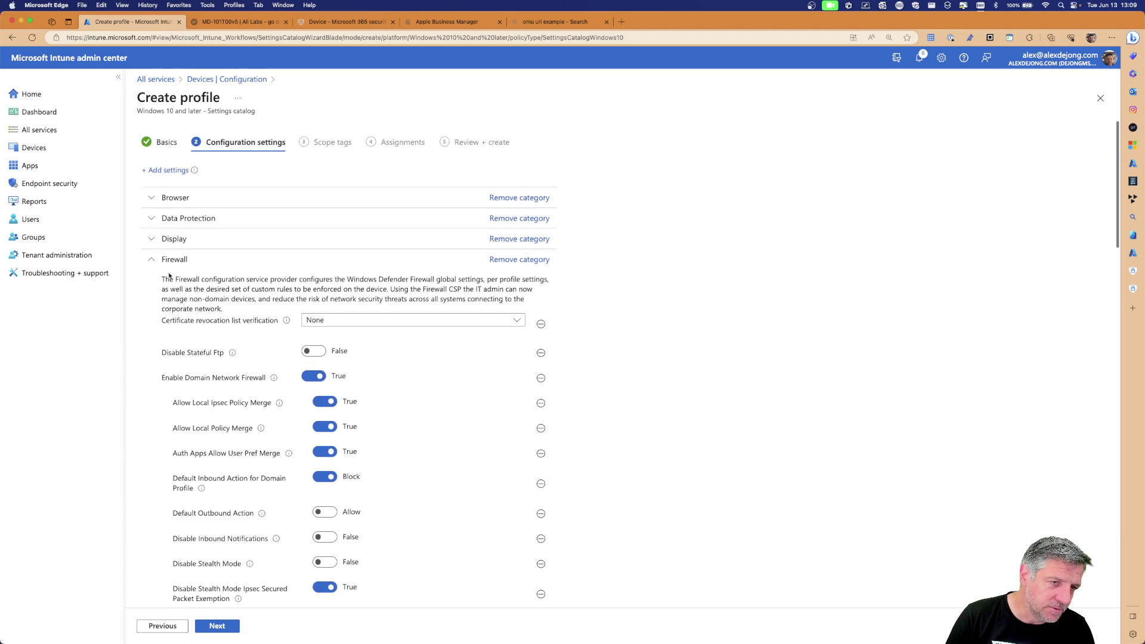
click(157, 261)
Step: Examine the full list of added Browser settings, and leave the profile wizard without creating the profile
click(153, 197)
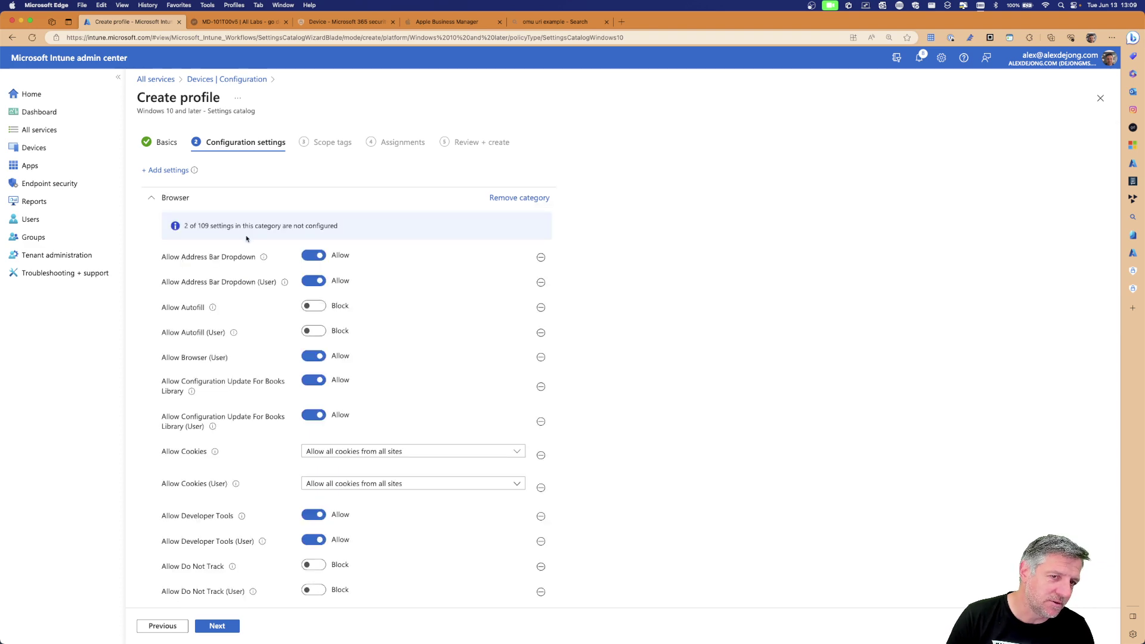
scroll(246, 239, down, 5)
scroll(246, 238, down, 15)
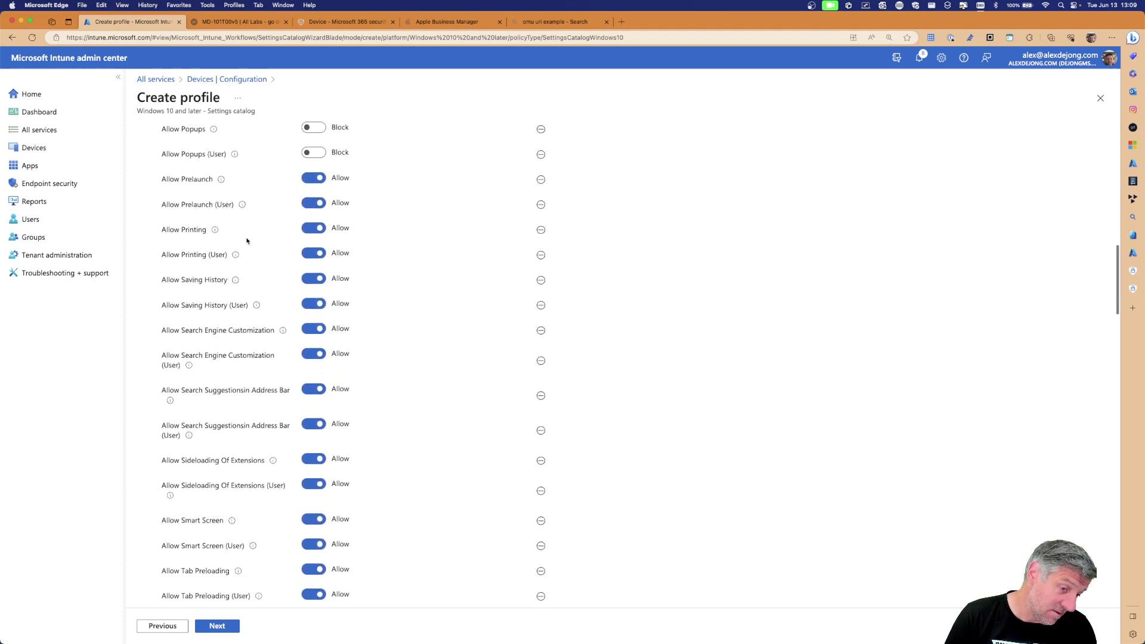
scroll(247, 241, down, 15)
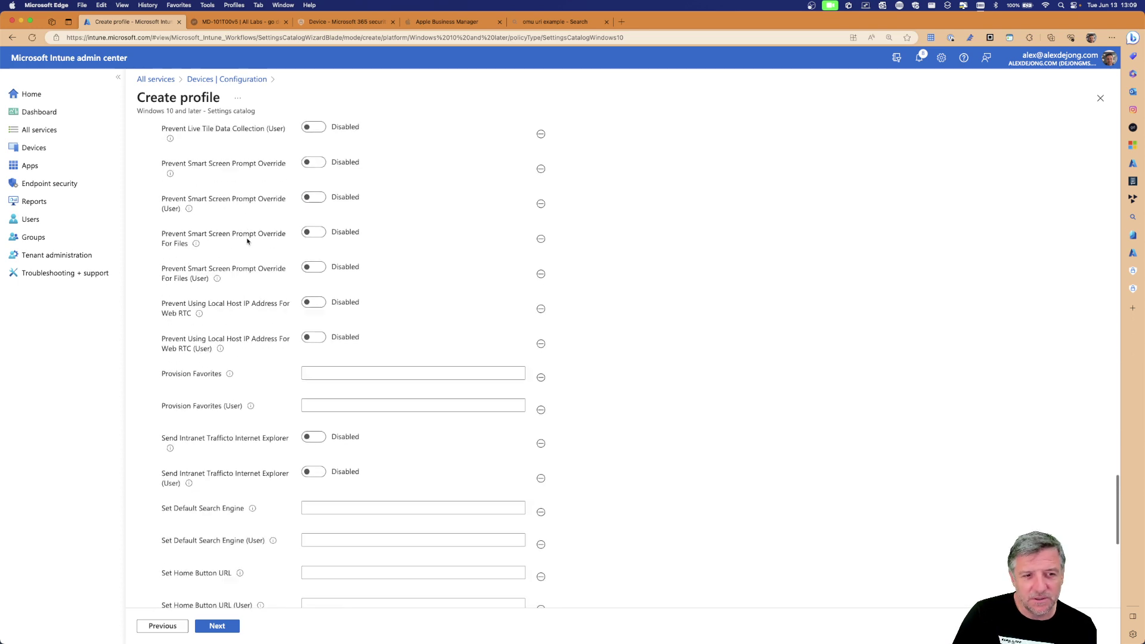
scroll(247, 241, up, 20)
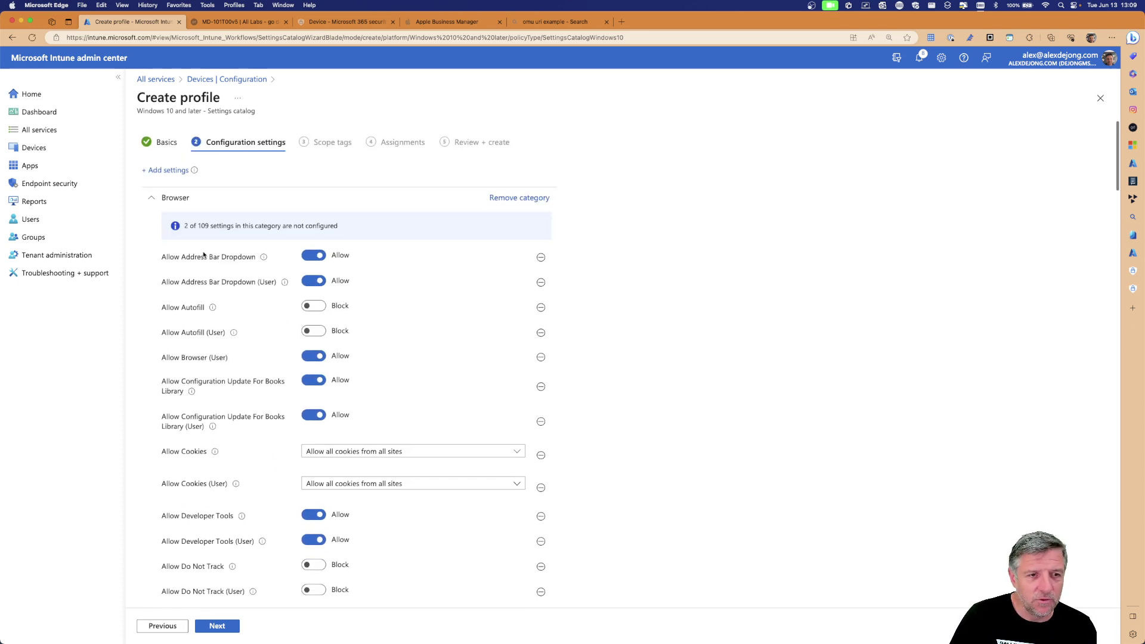
click(153, 199)
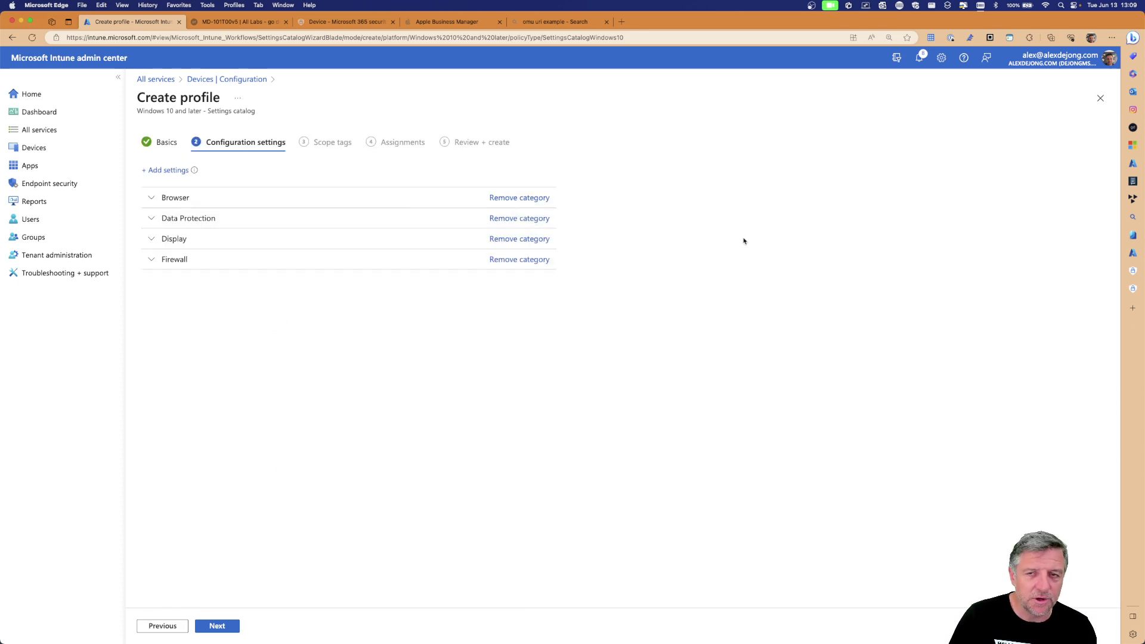
click(1101, 97)
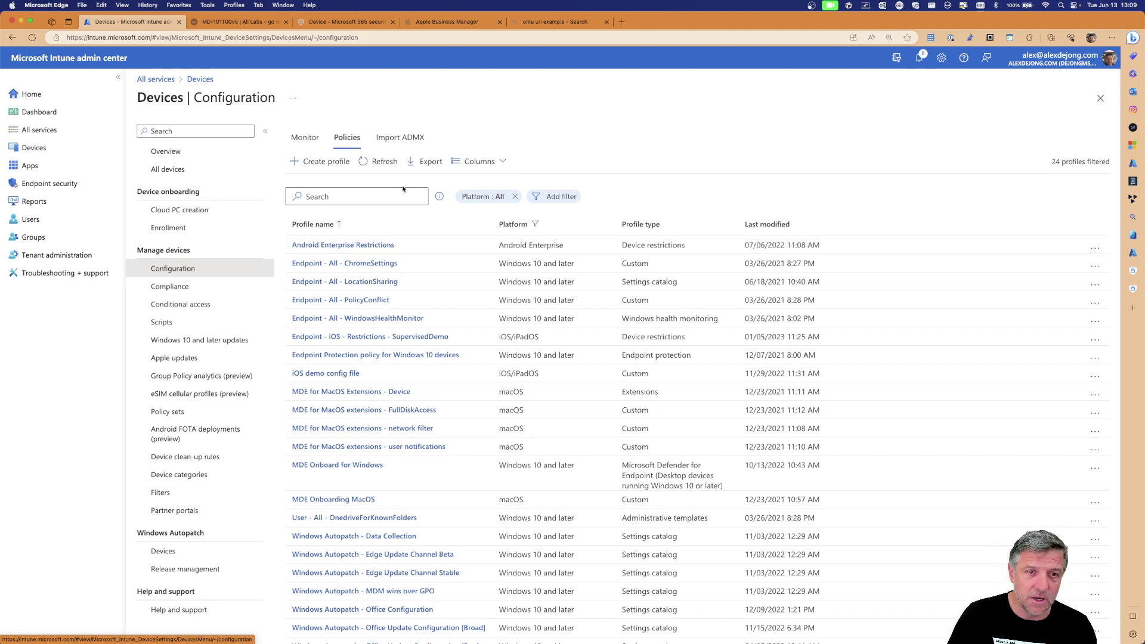
Step: Start a new configuration profile for the iOS/iPadOS platform and list its available templates
click(329, 161)
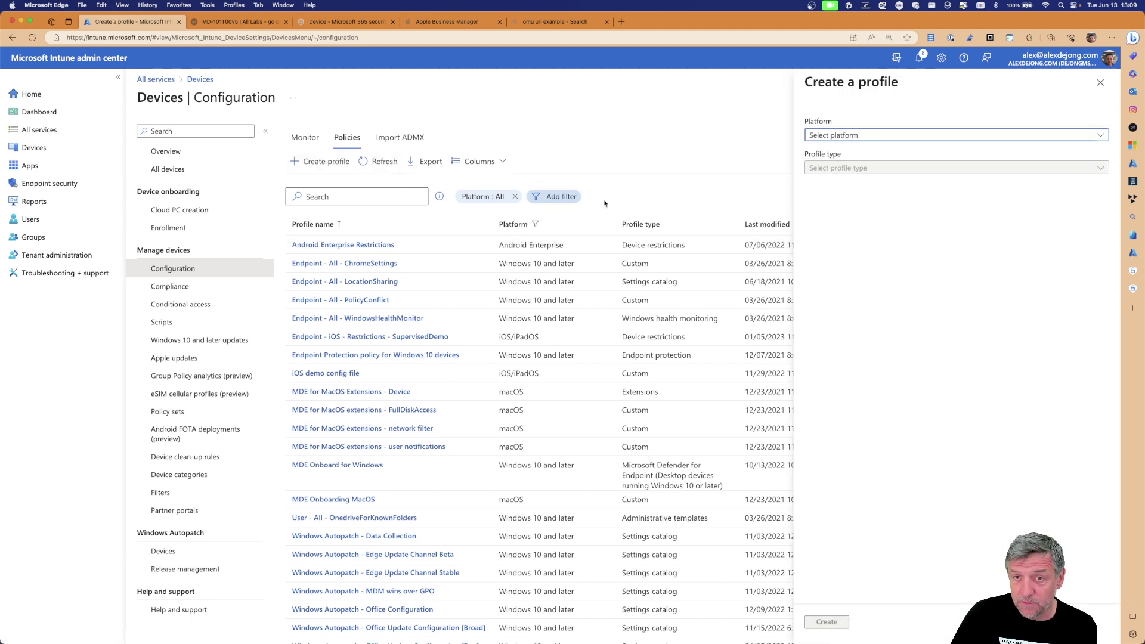
click(864, 136)
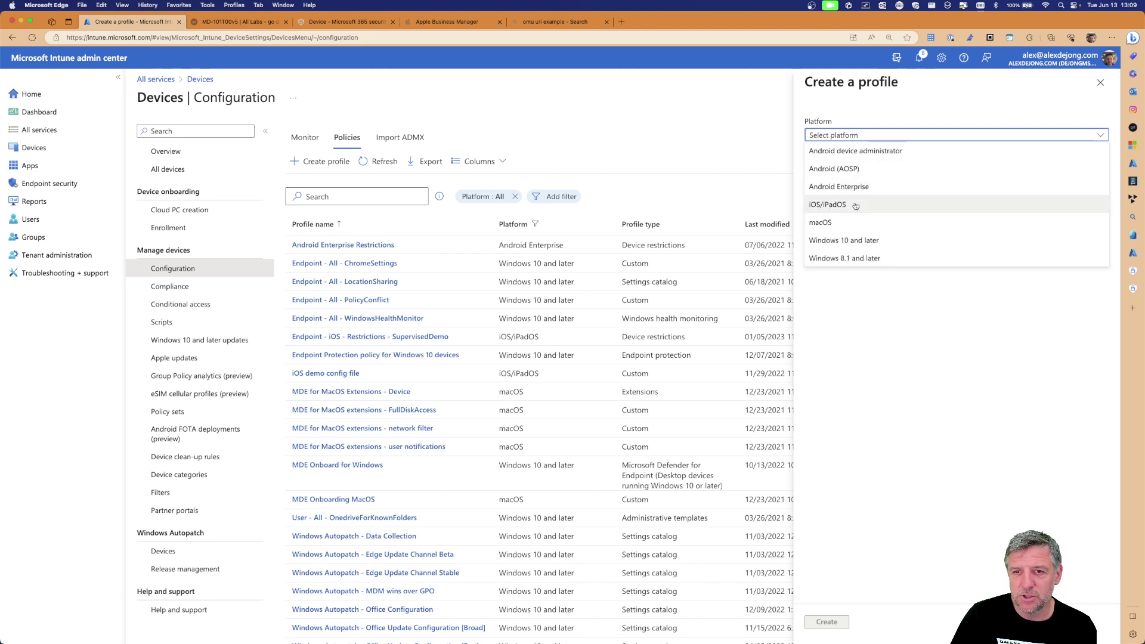
click(837, 205)
click(862, 170)
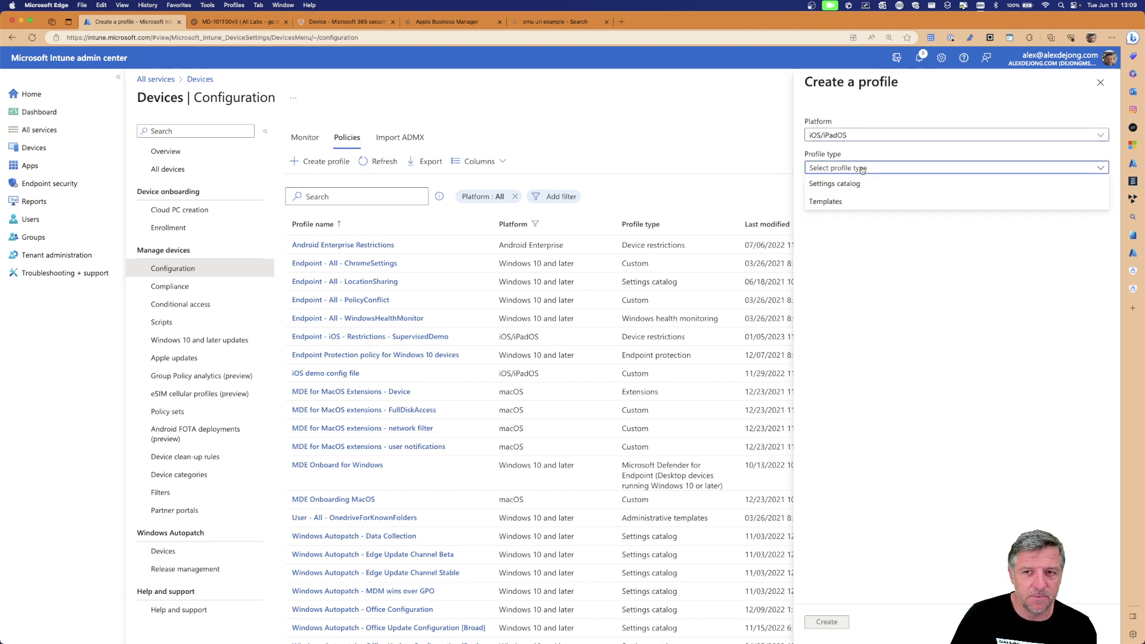
click(829, 199)
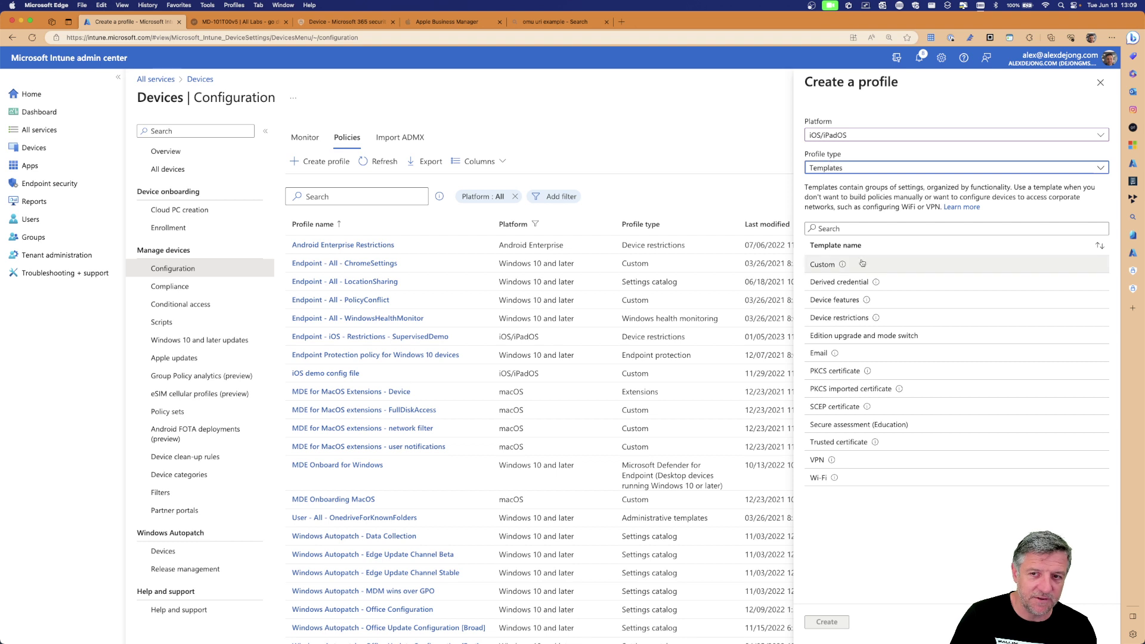
Step: Change the new profile's platform to macOS and list the templates it offers
click(865, 136)
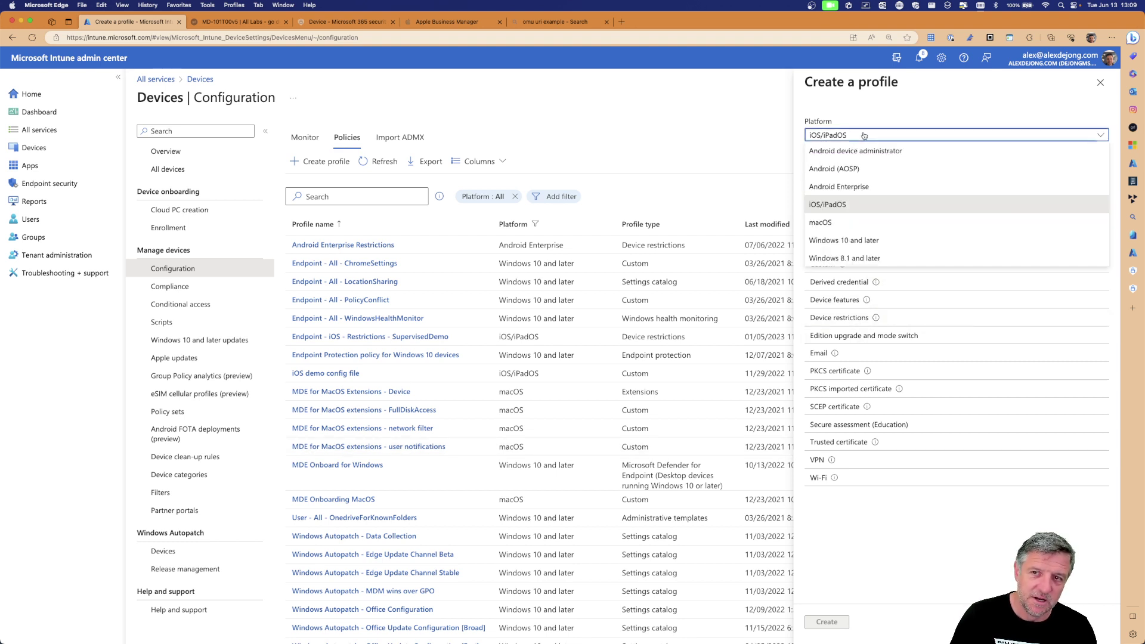
click(844, 222)
click(846, 170)
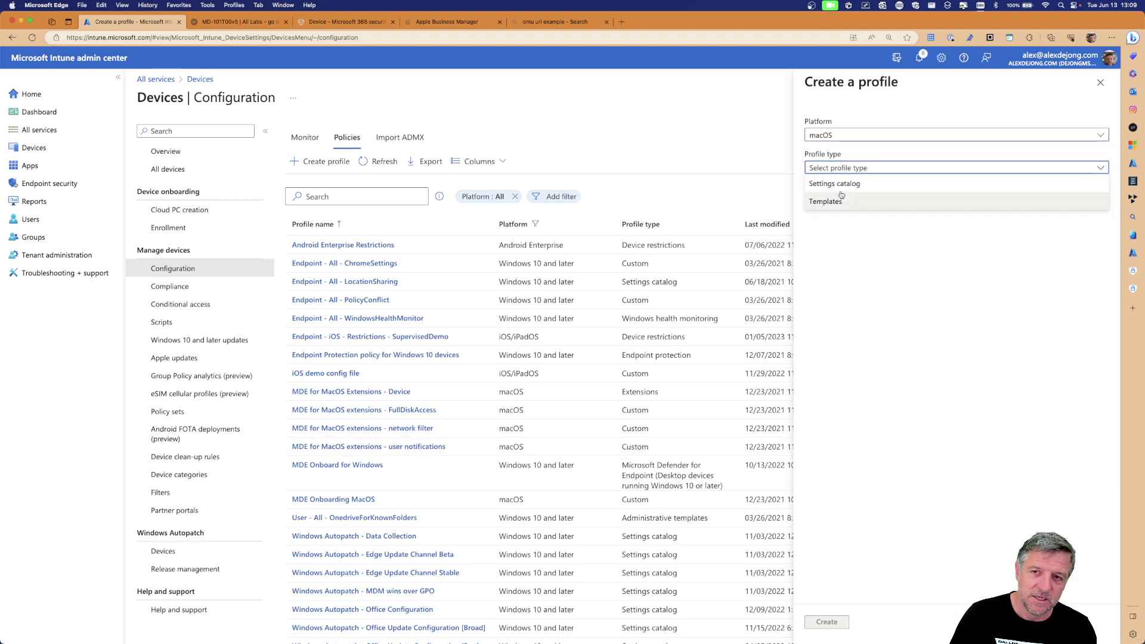
click(826, 202)
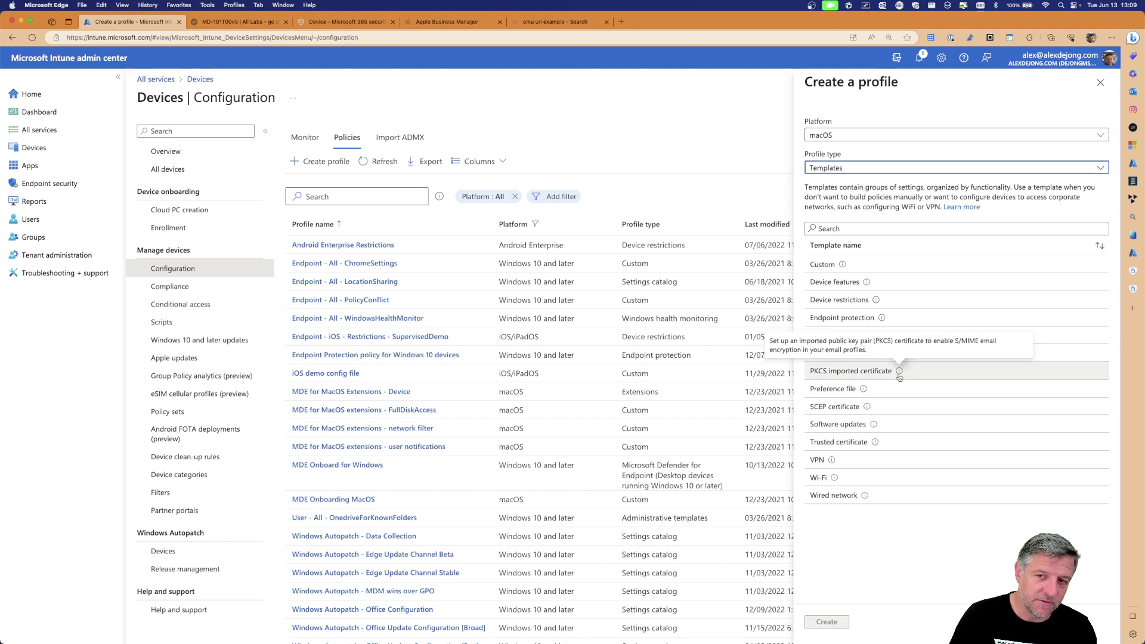
Step: Change the new profile's platform to Android Enterprise and show its available profile types
click(853, 138)
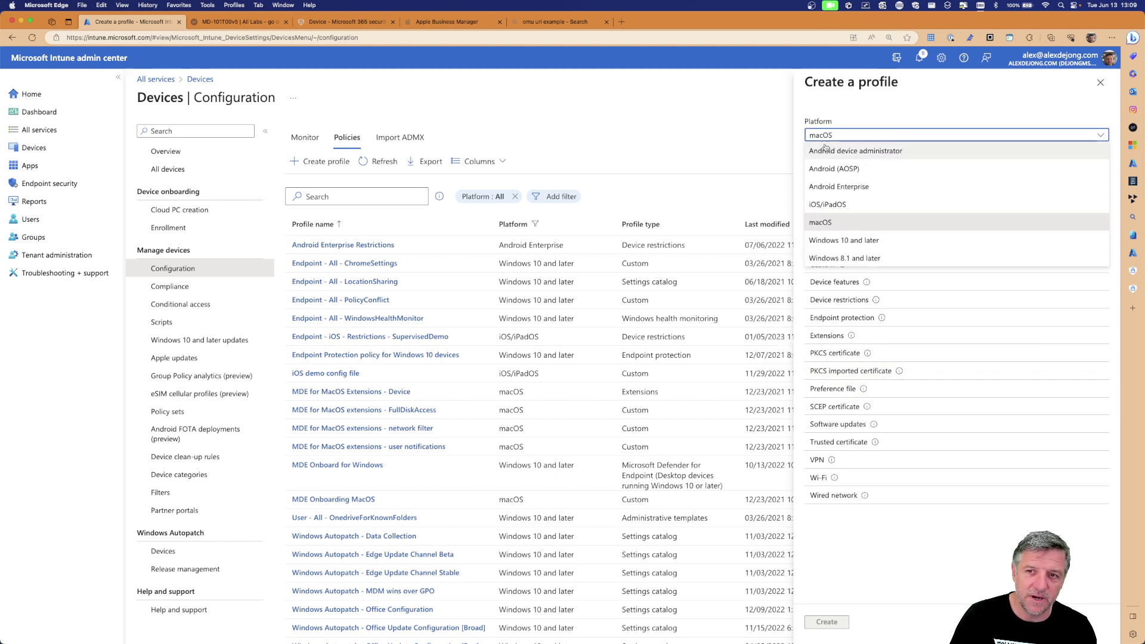
click(832, 187)
click(834, 167)
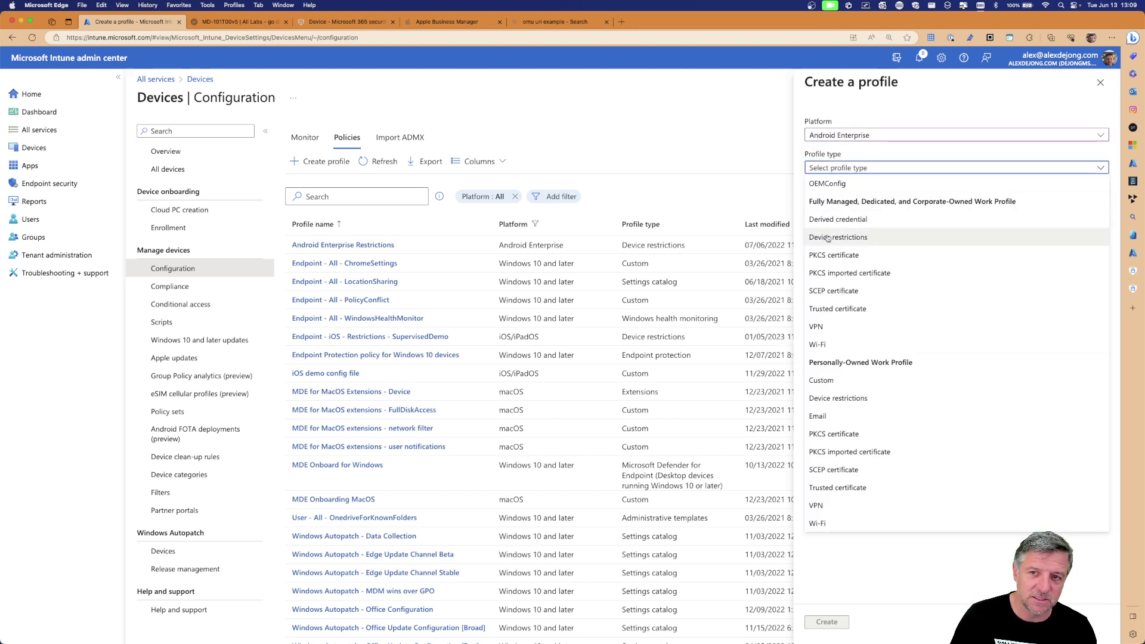
Step: Show the available platforms, discard the new profile without creating it, and switch to the Intune configuration objects whiteboard
click(881, 136)
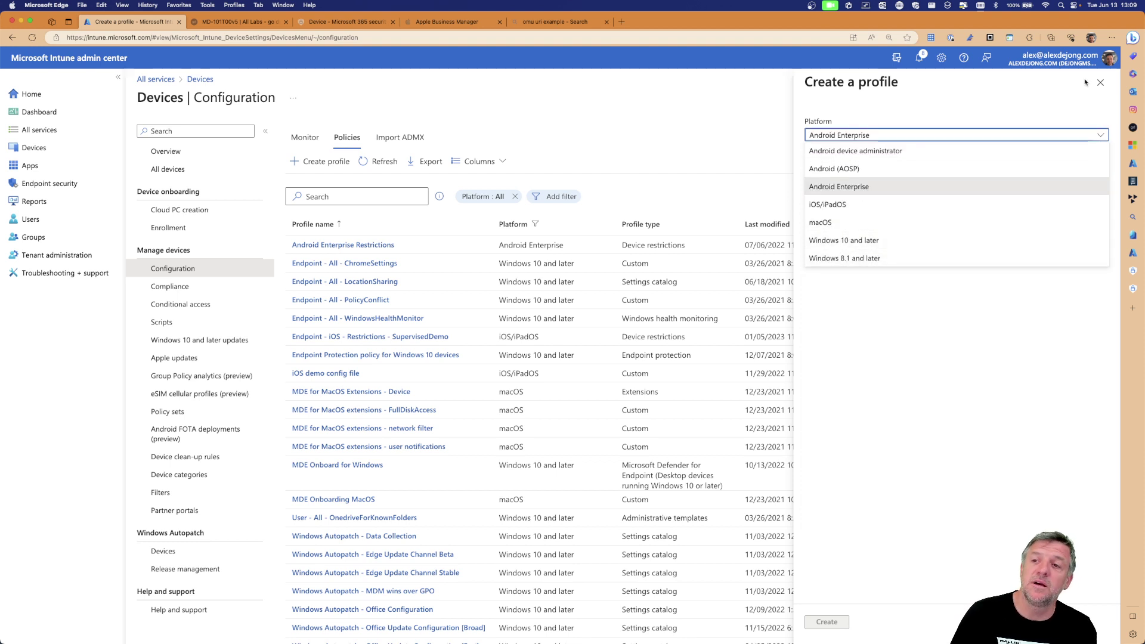
click(1101, 82)
click(637, 85)
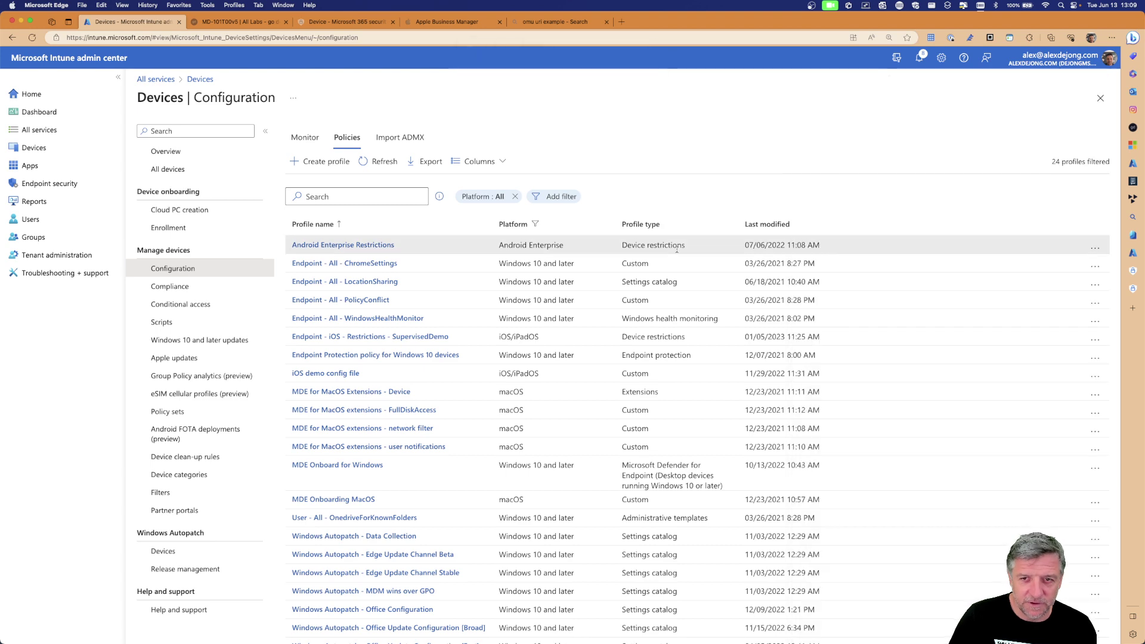
key(ctrl+Right)
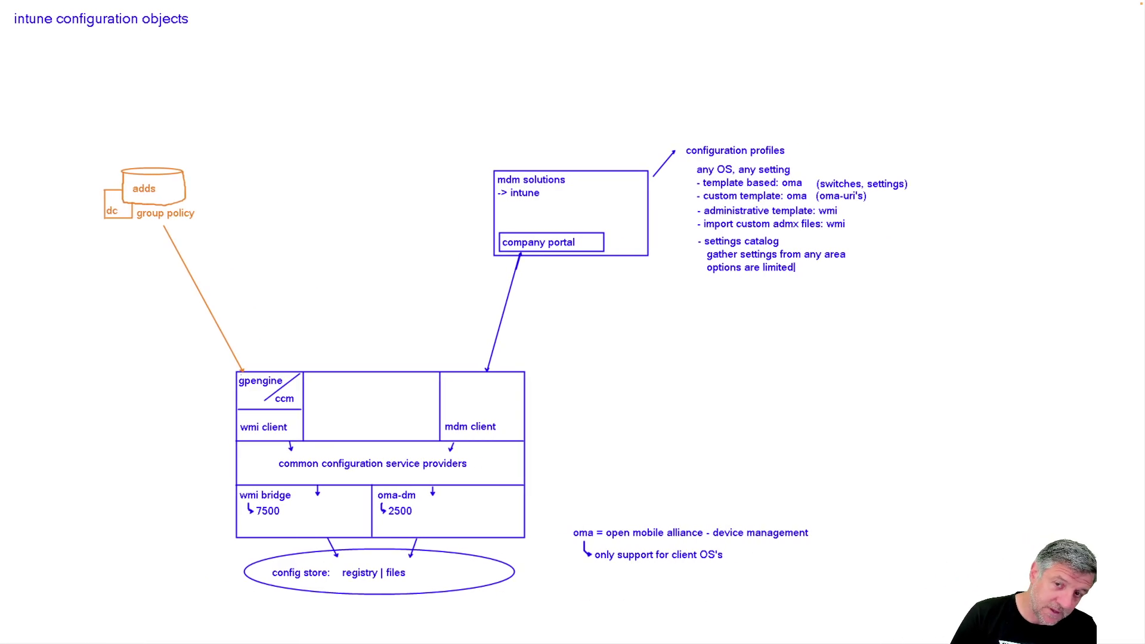
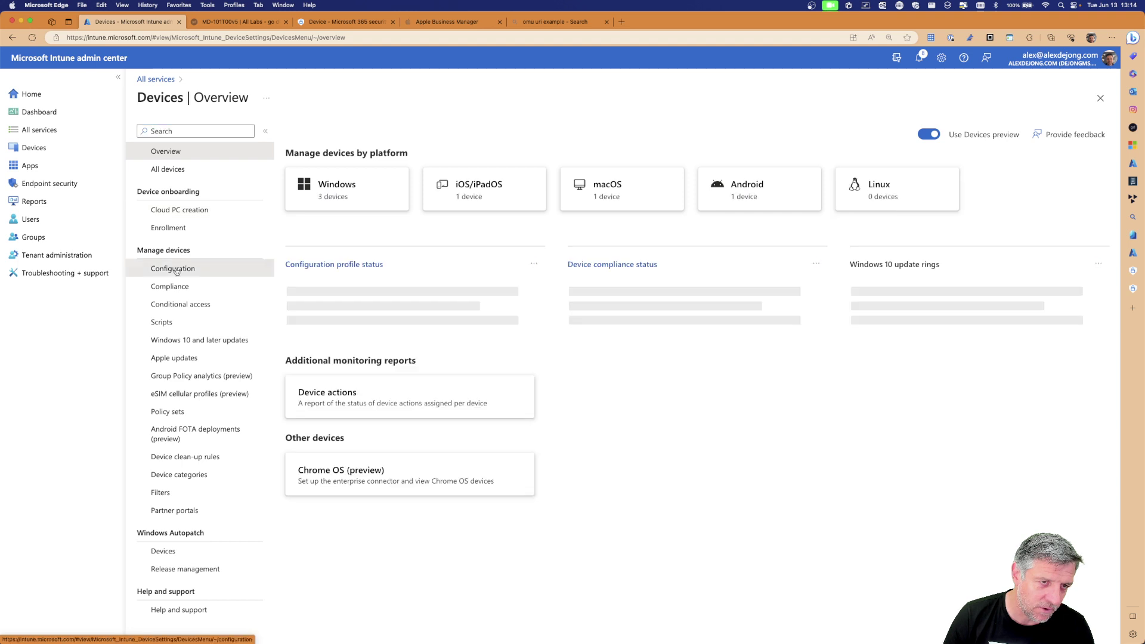
Step: Open the configuration settings of the "Windows Autopatch - MDM wins over GPO" profile in Intune for editing
click(362, 143)
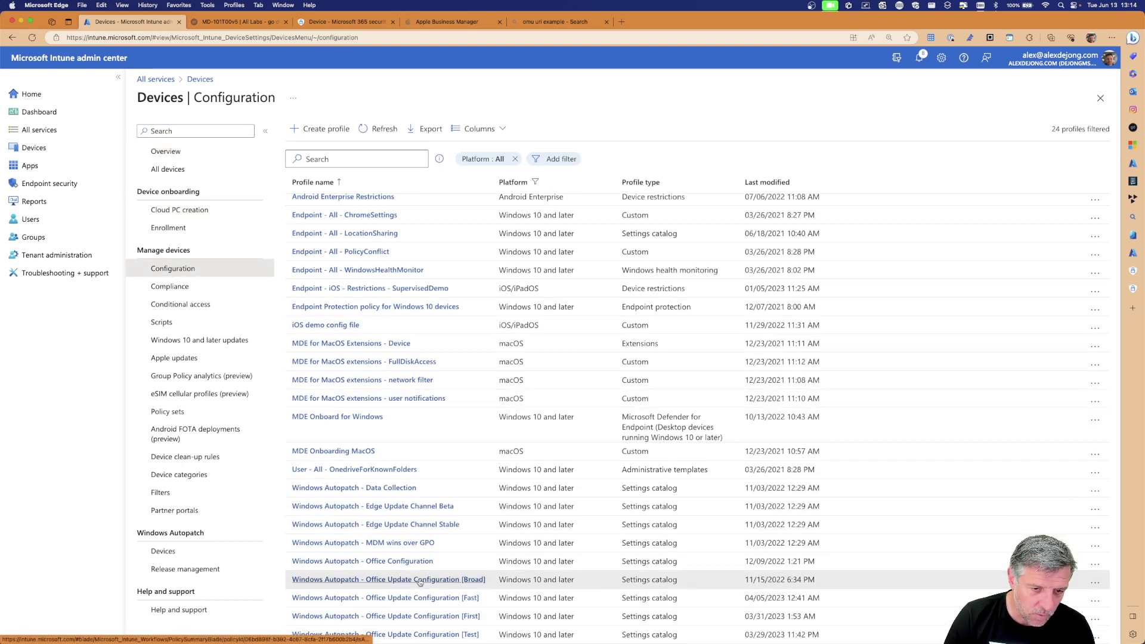
click(374, 544)
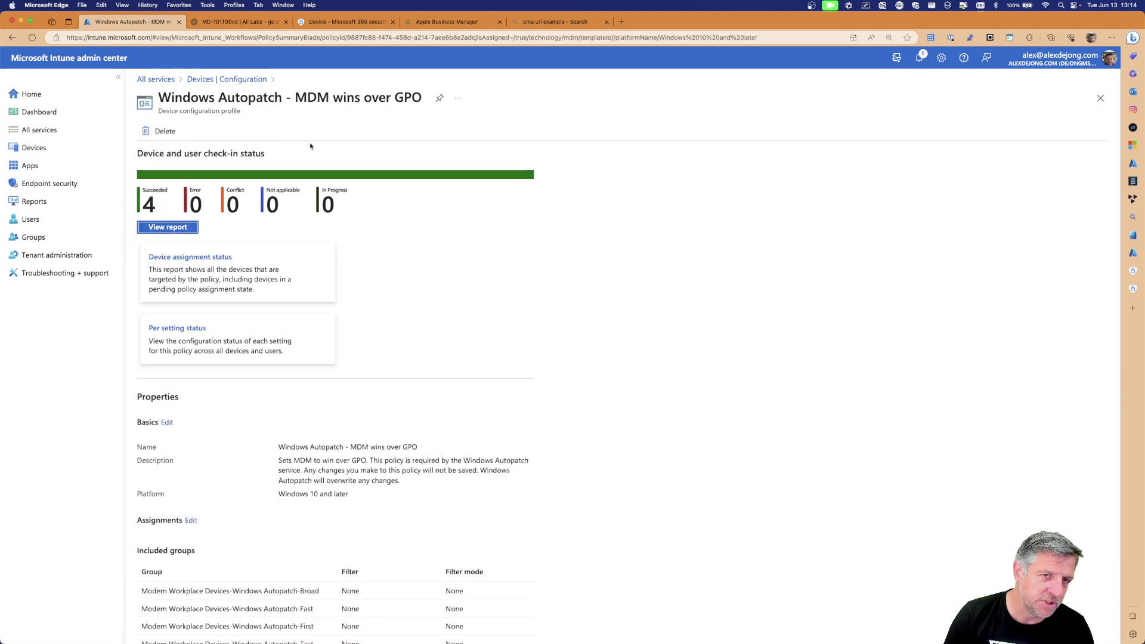
scroll(185, 412, down, 5)
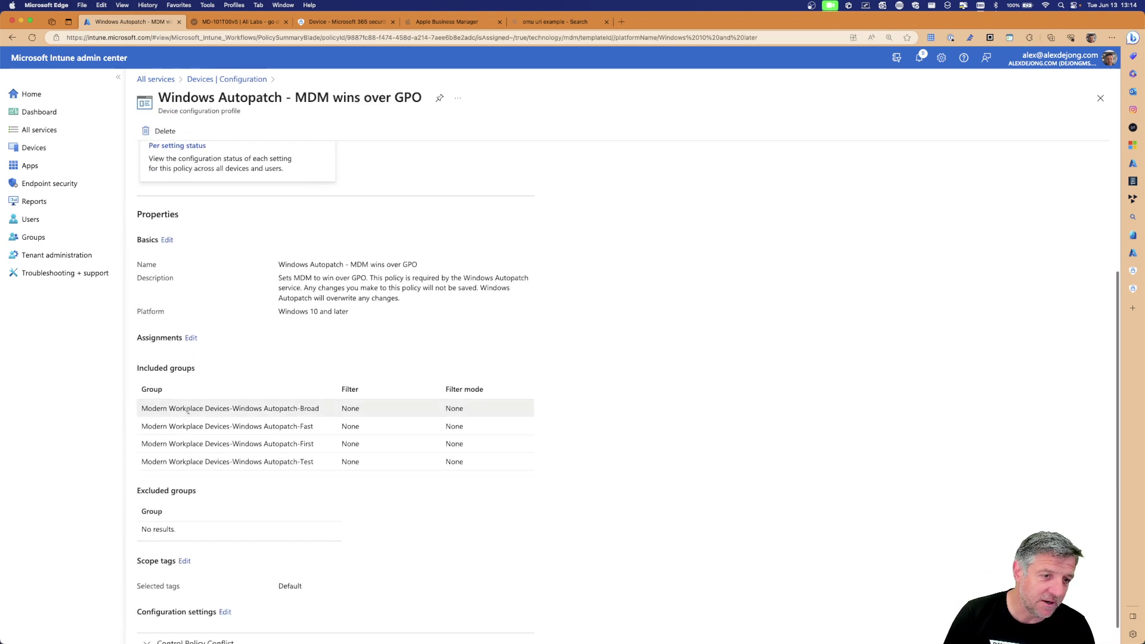
click(225, 591)
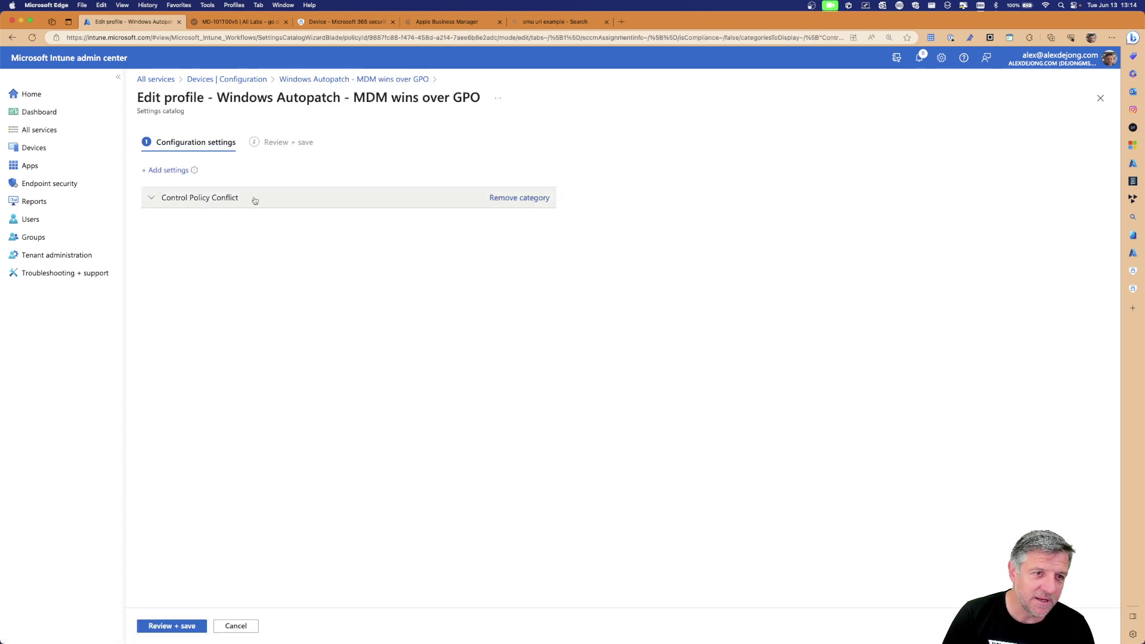
Step: Show the MDM Wins Over GP options under Control Policy Conflict, and return to the configuration profiles list without saving
click(157, 199)
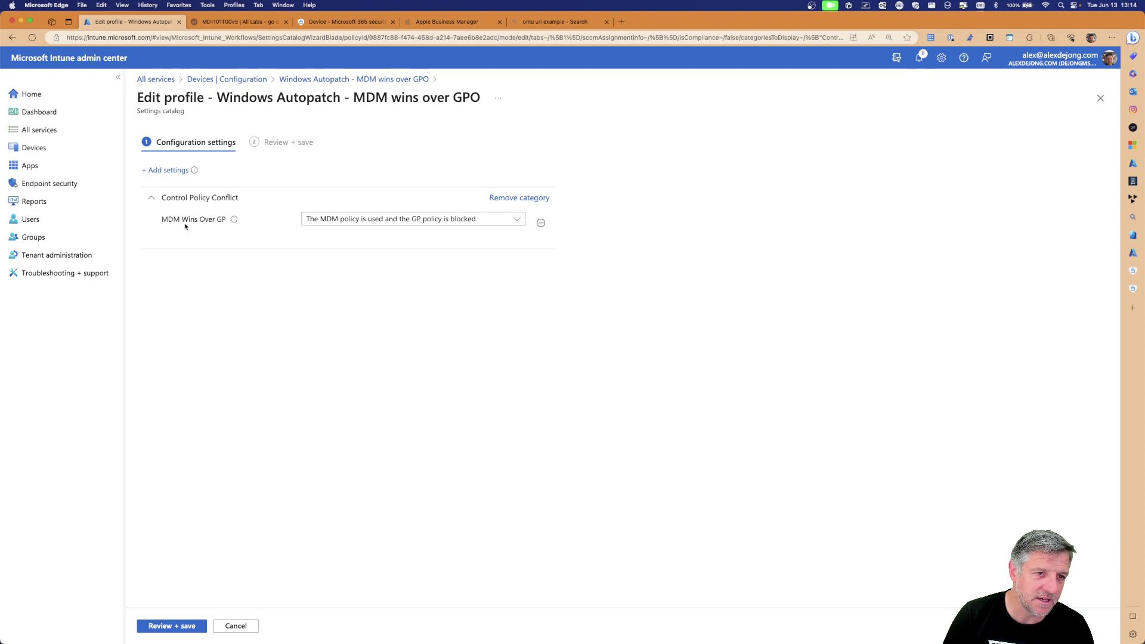
click(384, 222)
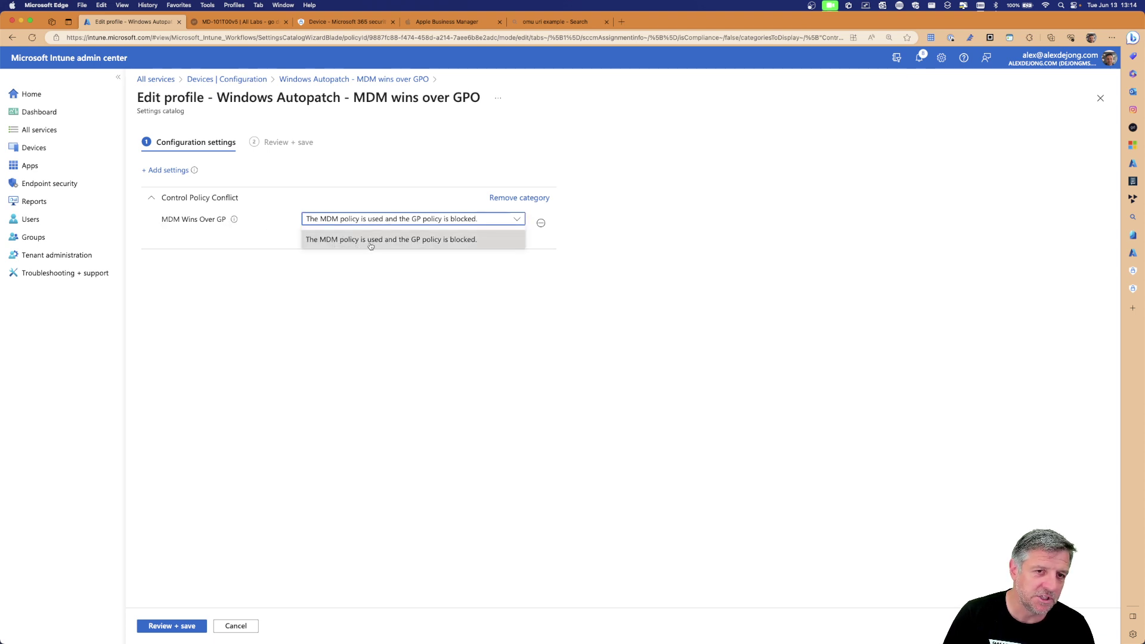
click(431, 246)
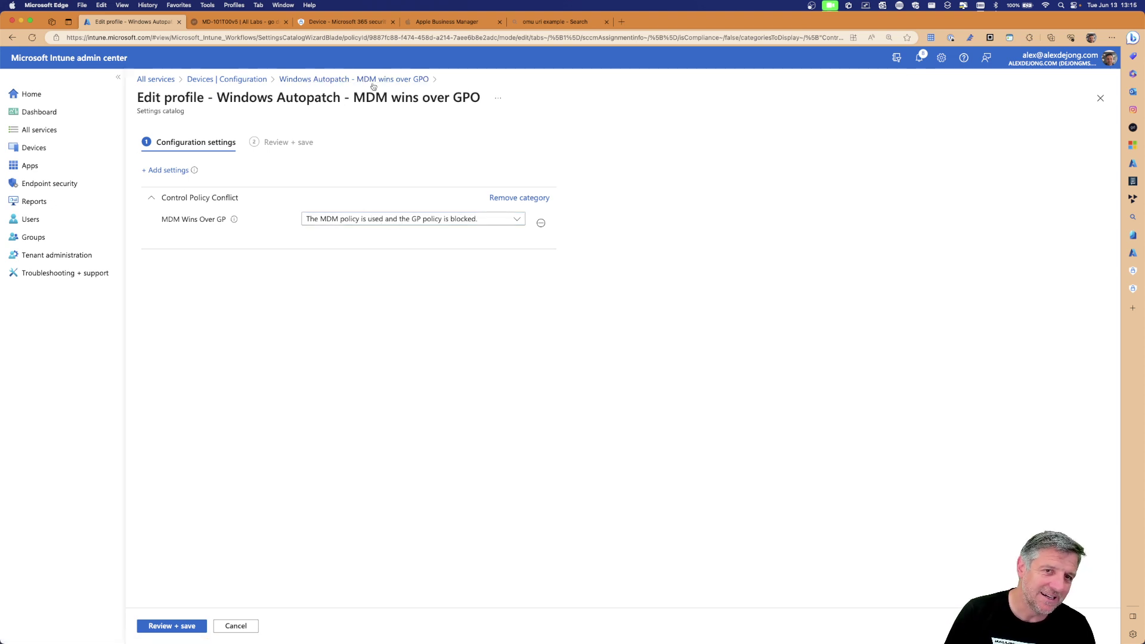
click(337, 80)
click(229, 80)
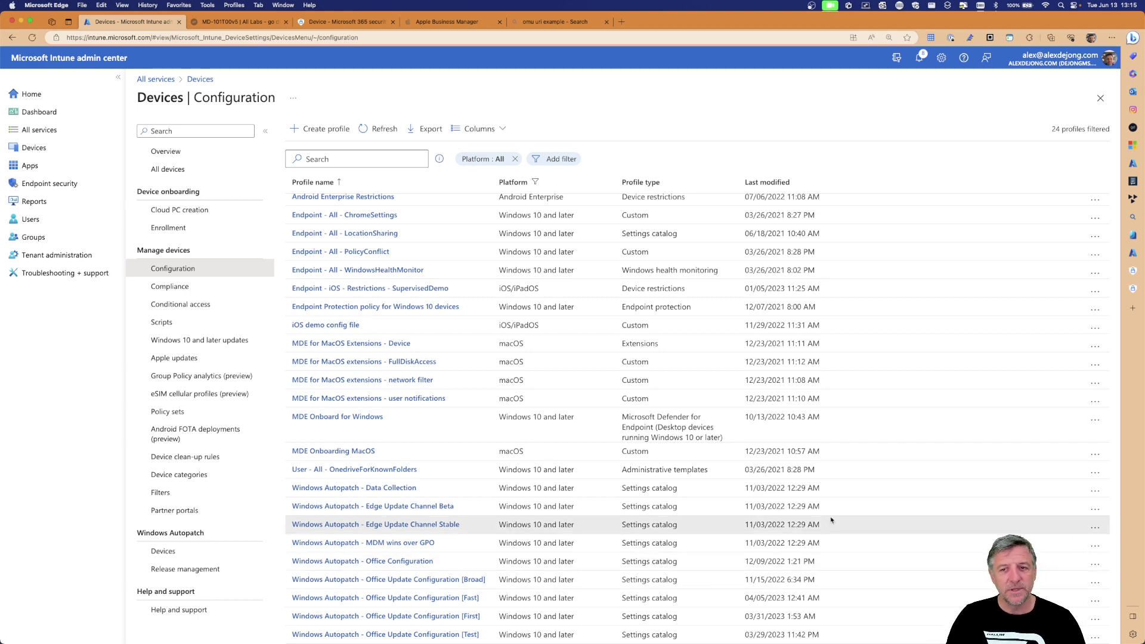
Step: Switch to the whiteboard and list anti virus, disk encryption, firewall, asr and mde onboarding under endpoint security policies
key(ctrl+Right)
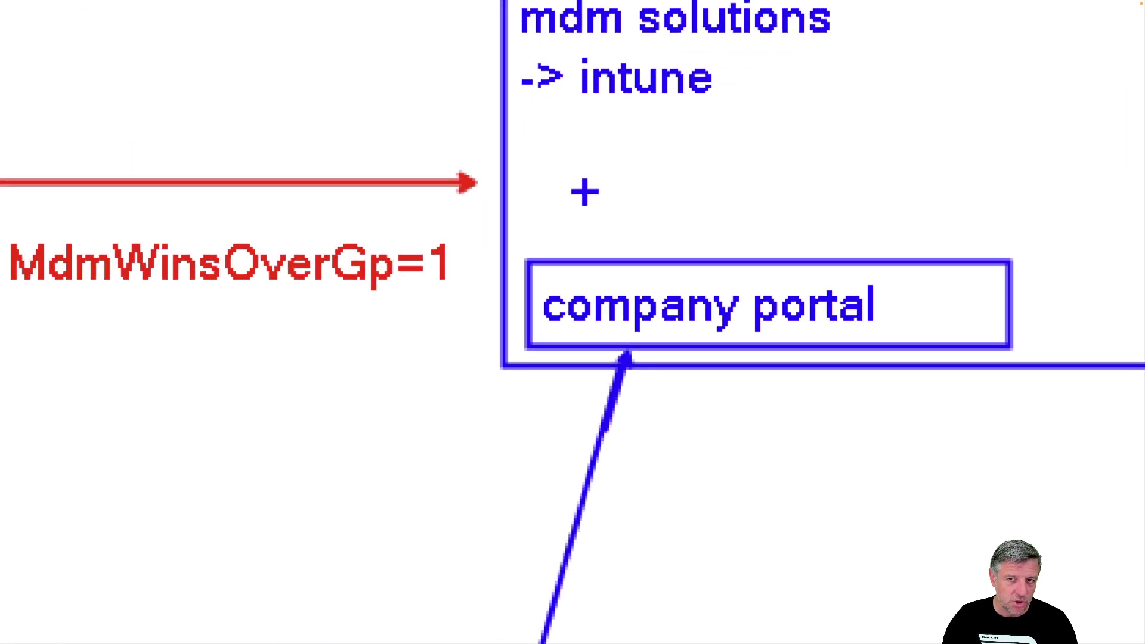
click(952, 183)
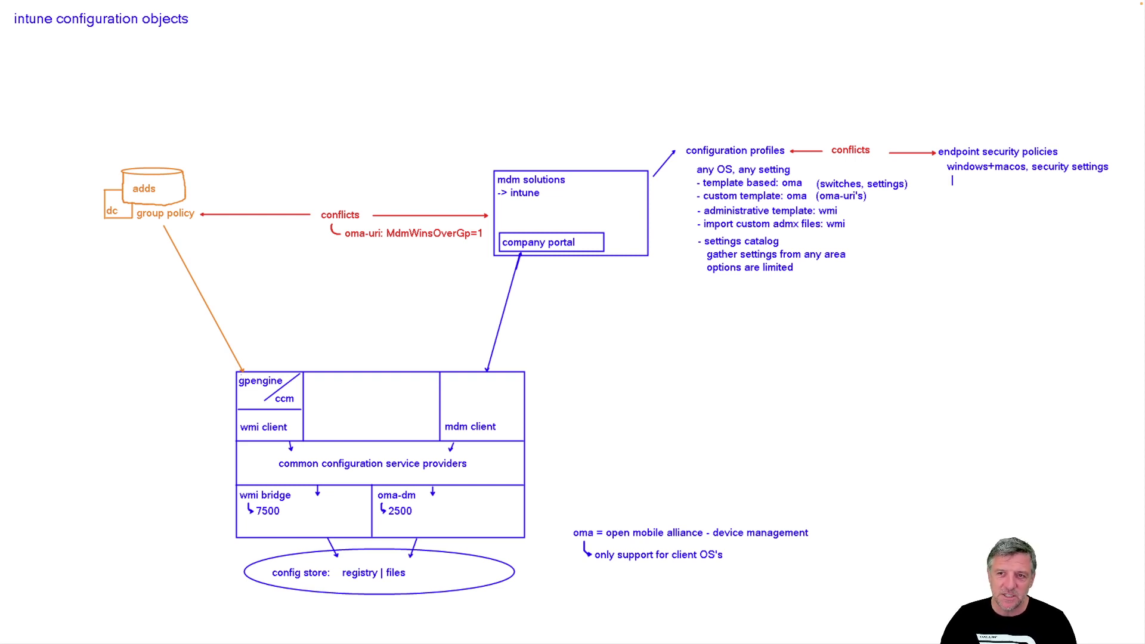
text(- anti)
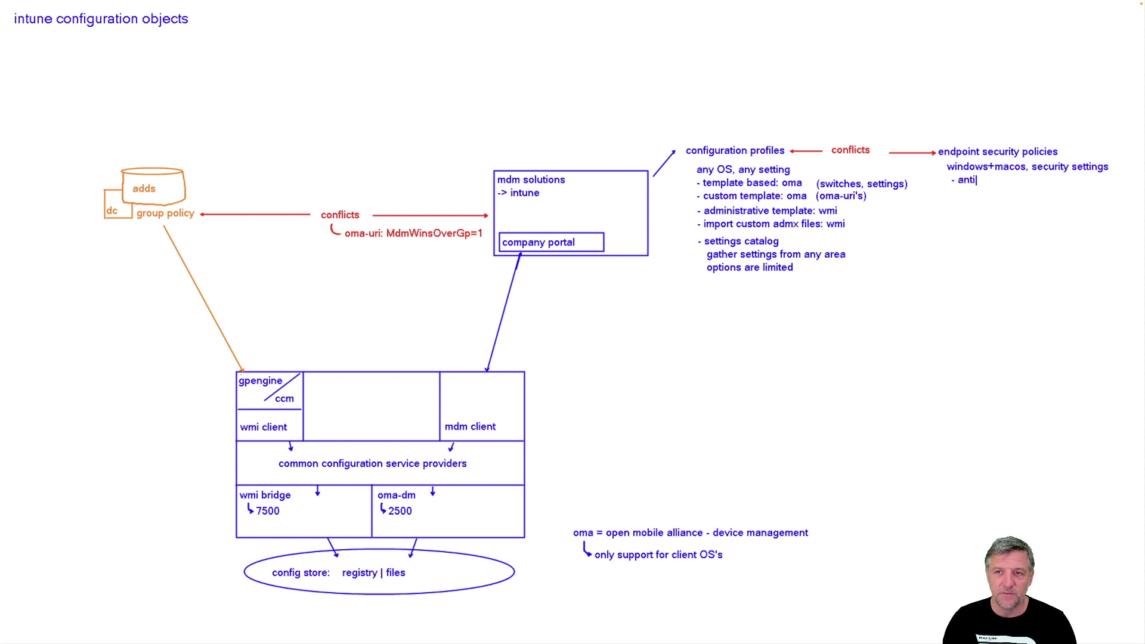
text( virus  )
text(- disk encry)
text(ption  )
text(- firewall  )
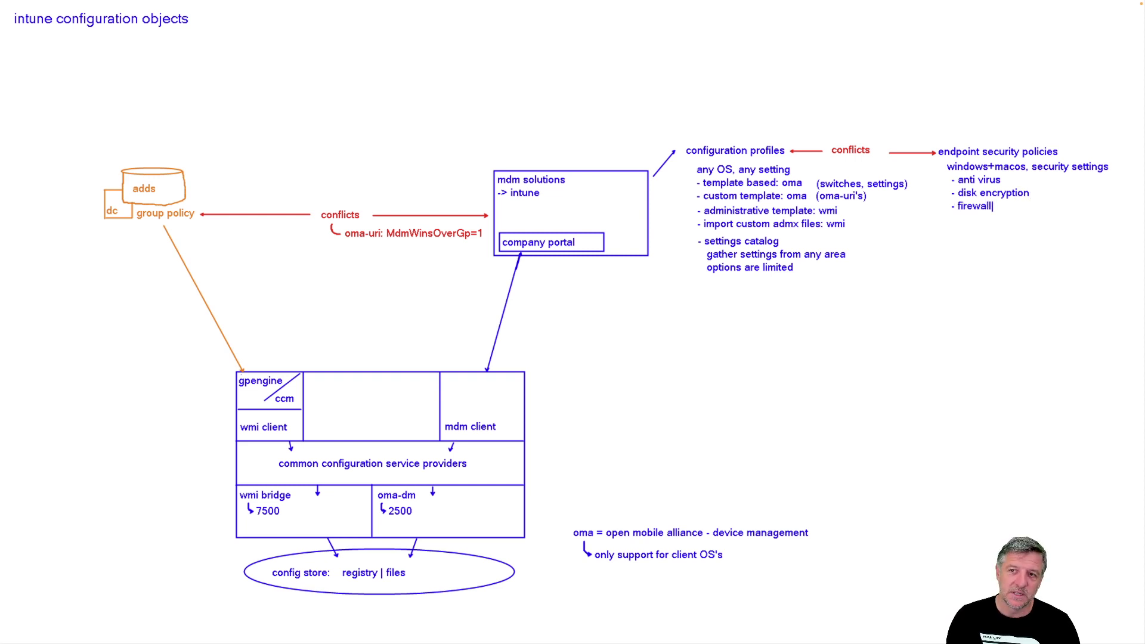
text(- as)
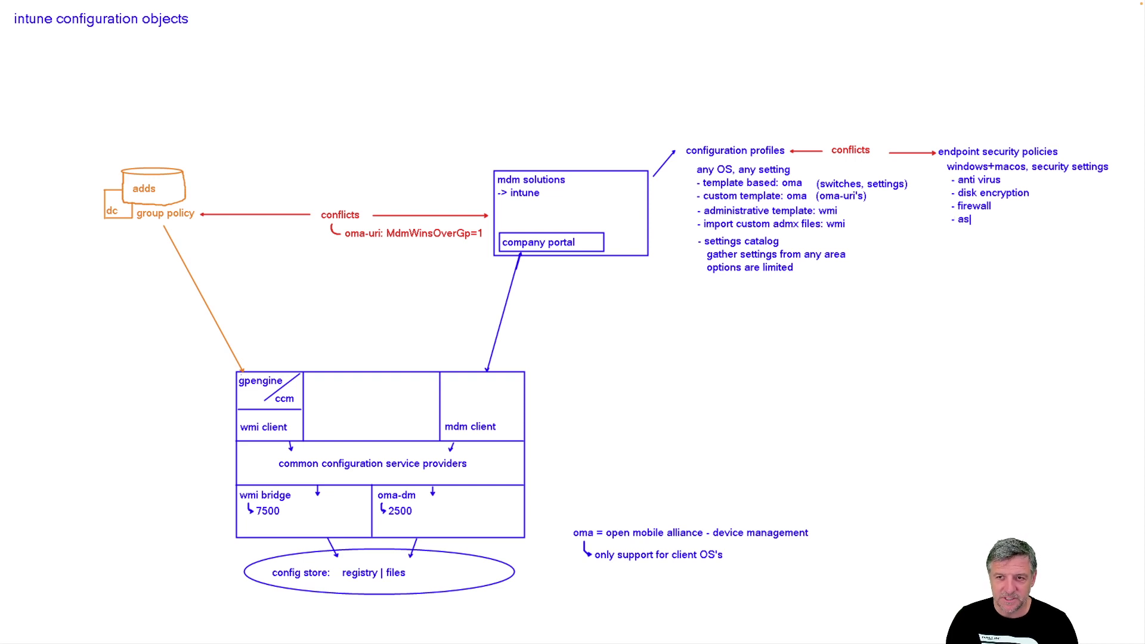
text(r  - )
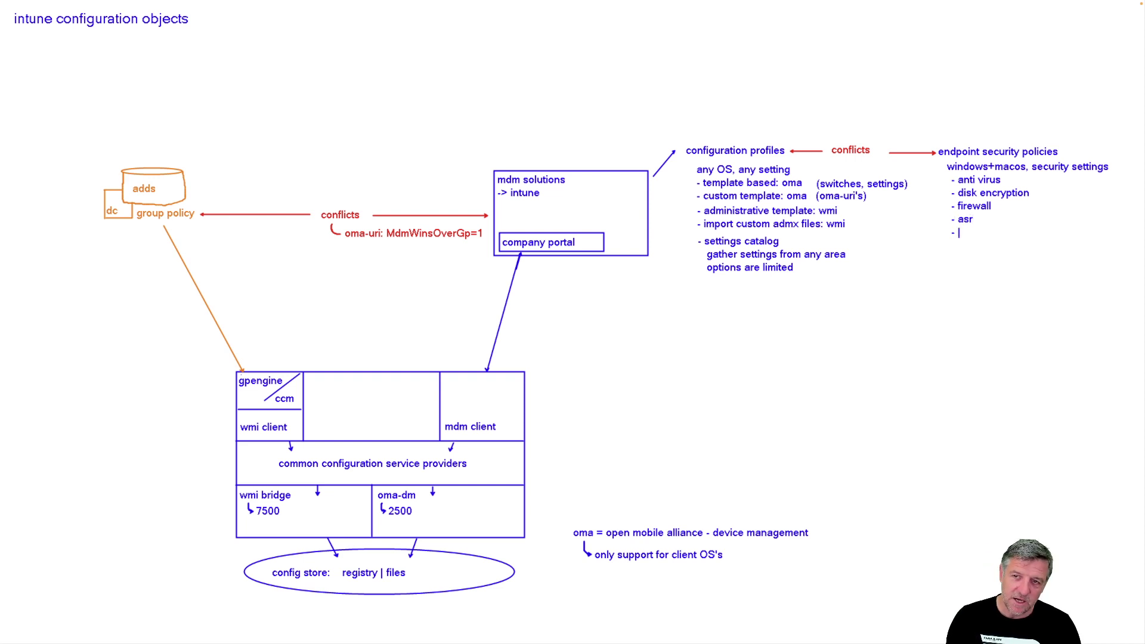
text(mde )
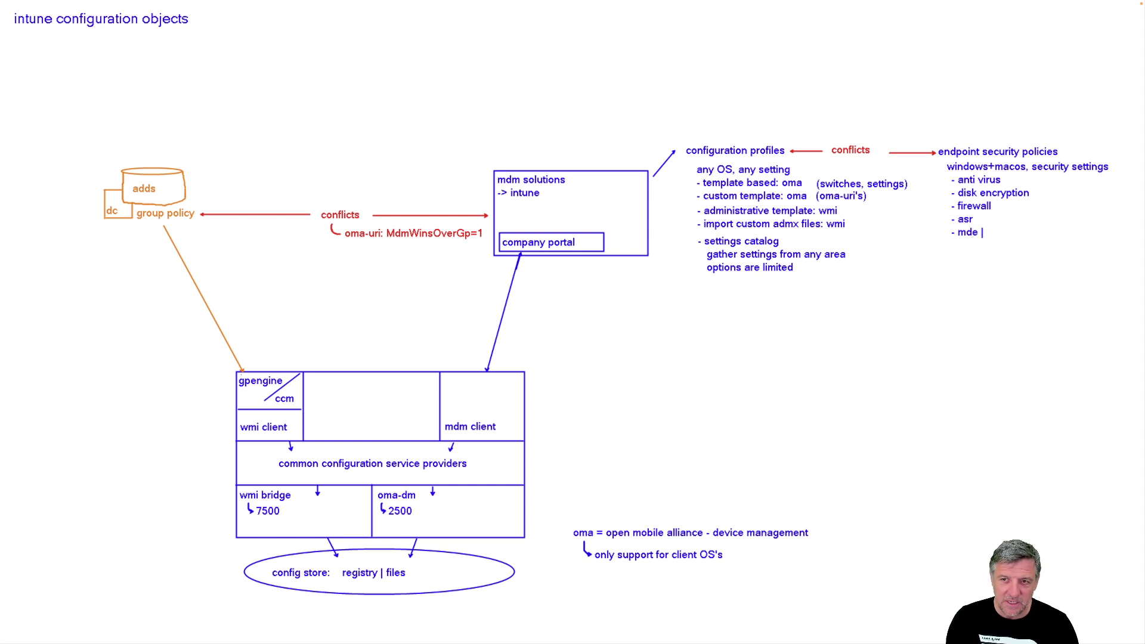
text(onboarding)
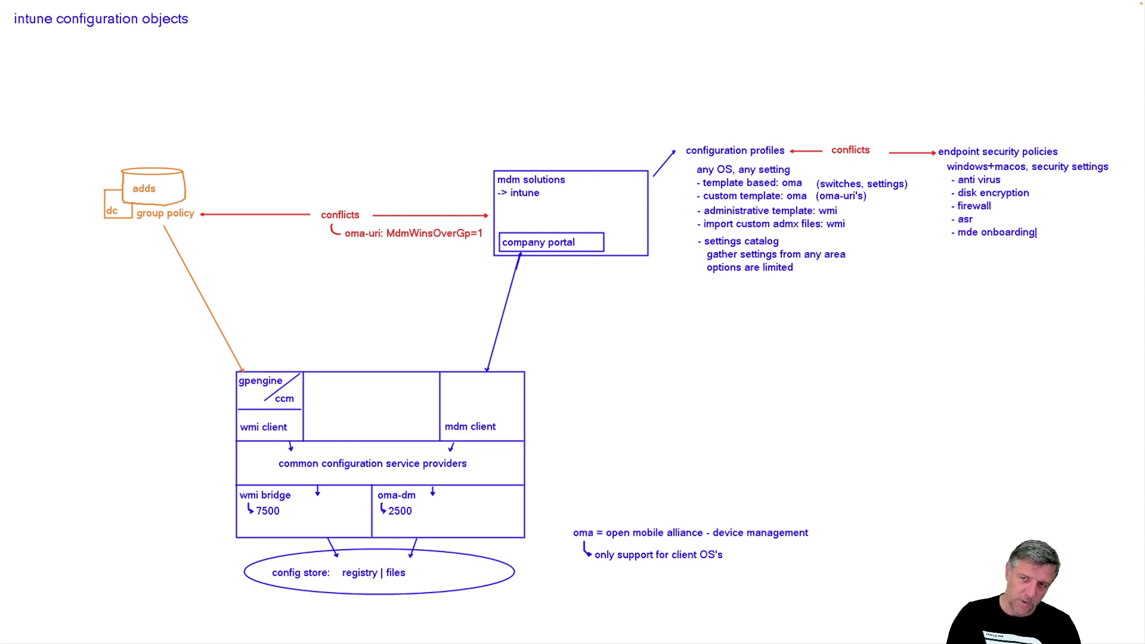
Step: Check the Endpoint security categories in Intune, and add "- endpoint privilege mgmt" to the whiteboard's endpoint security policies list
key(ctrl+Left)
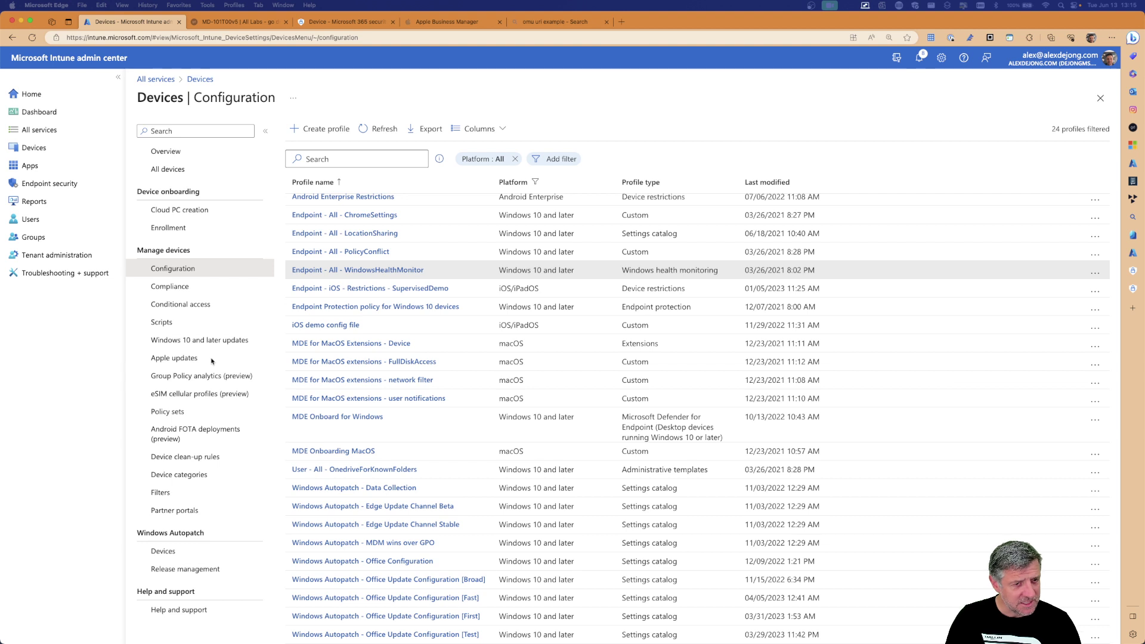
click(59, 186)
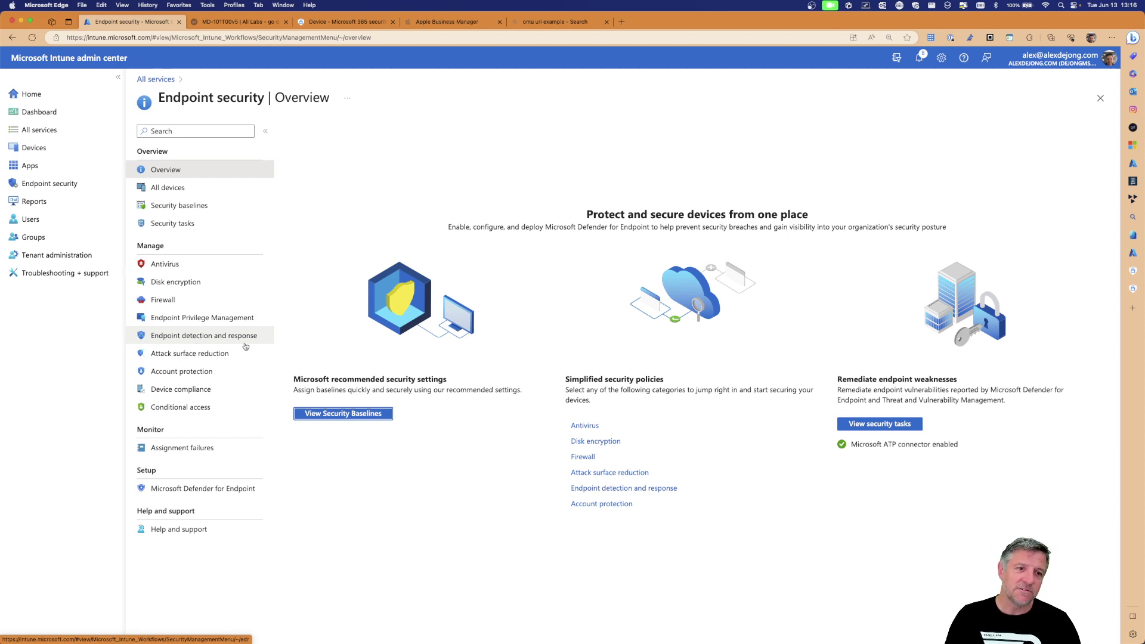
key(ctrl+Right)
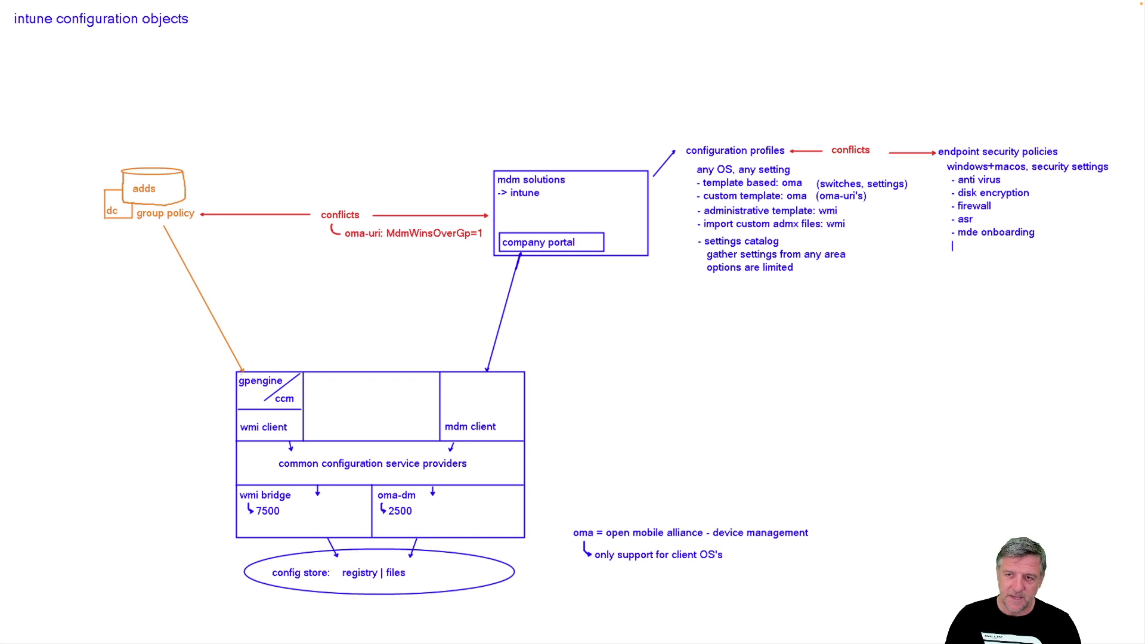
text(- endpo)
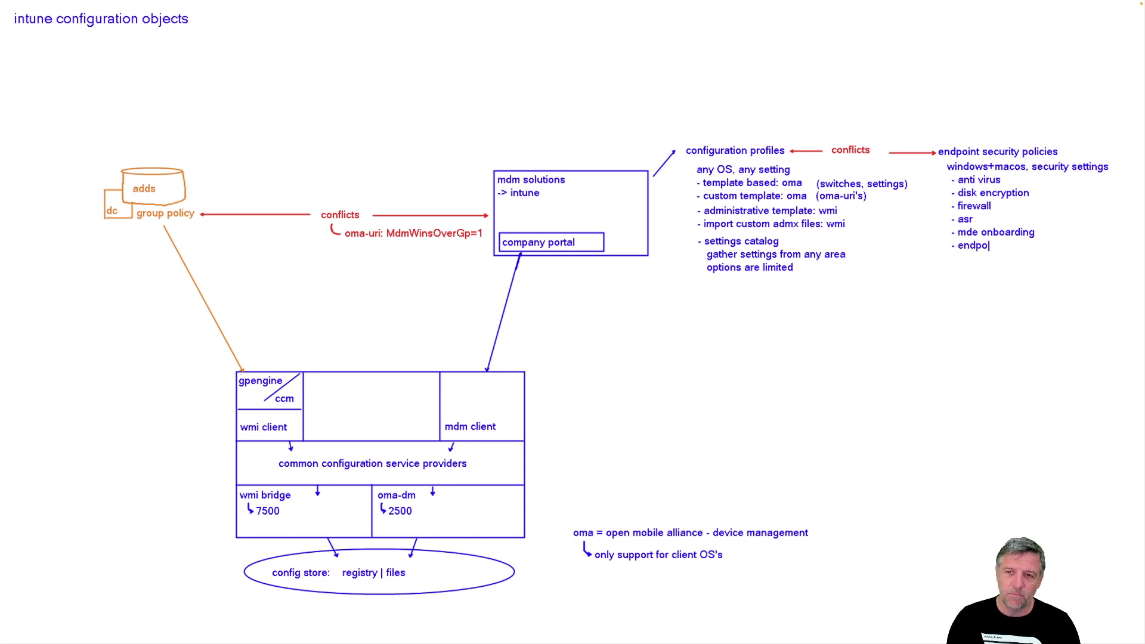
text(int pr)
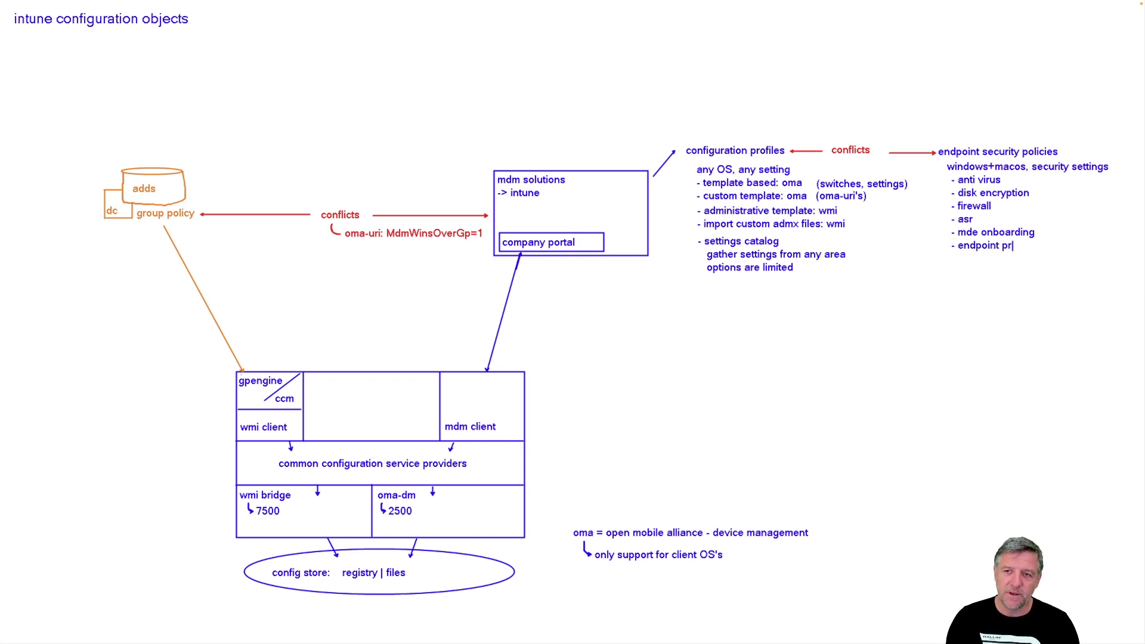
text(ivilege mgmt)
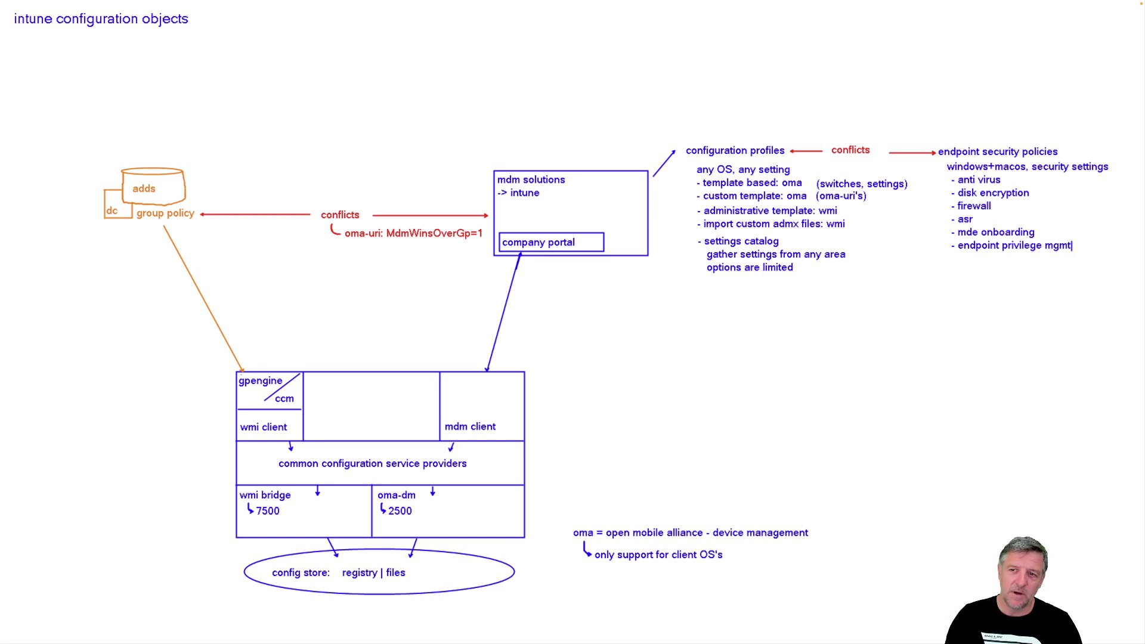
Step: Examine the configuration settings of the "Endpoint Privilege Management - settings - PilotDevices" policy in Intune, and return to the policy list
key(ctrl+Left)
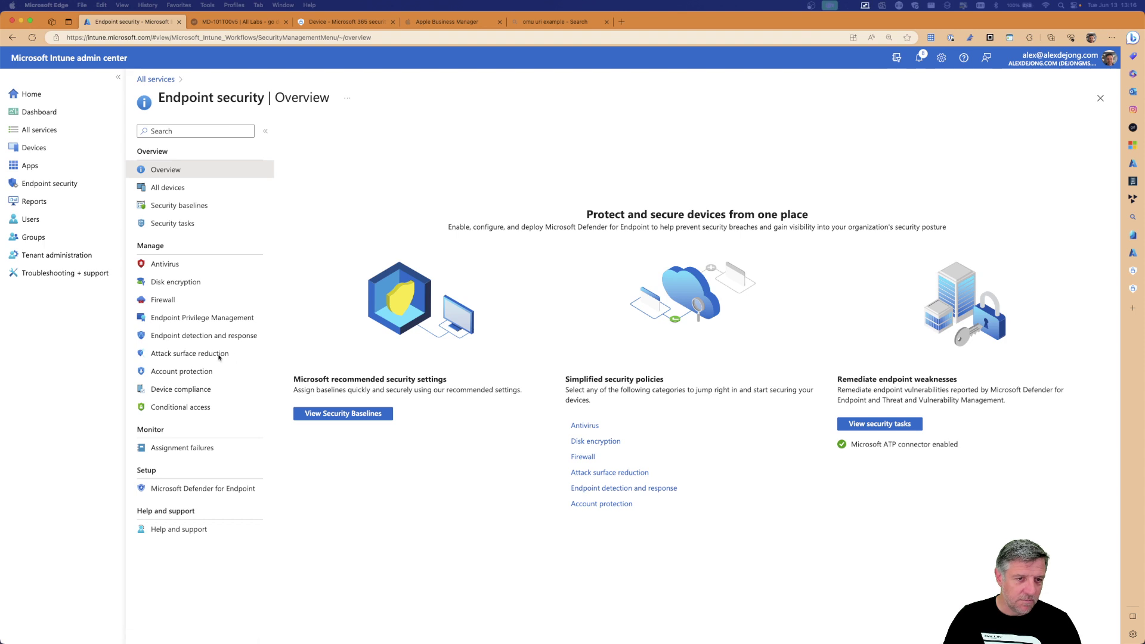
click(207, 318)
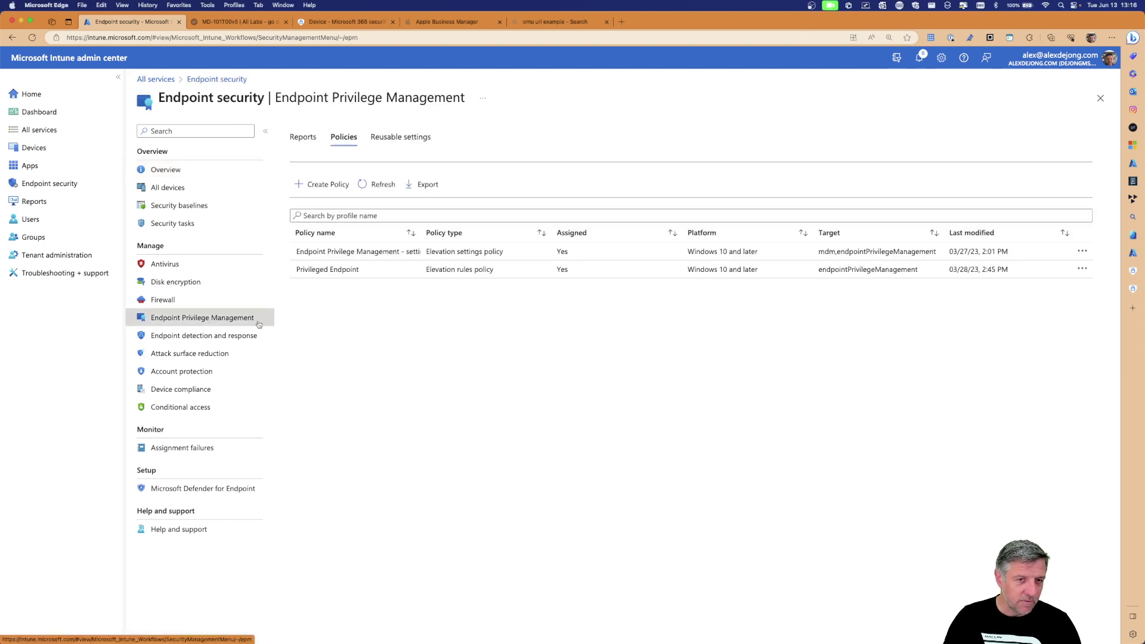
click(321, 251)
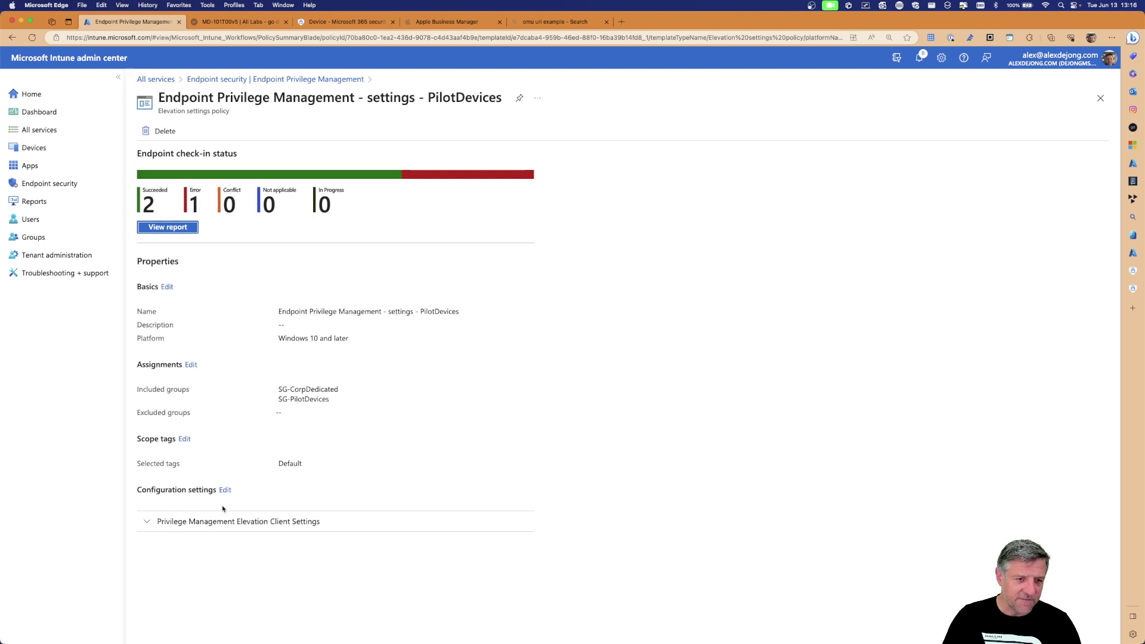
click(225, 490)
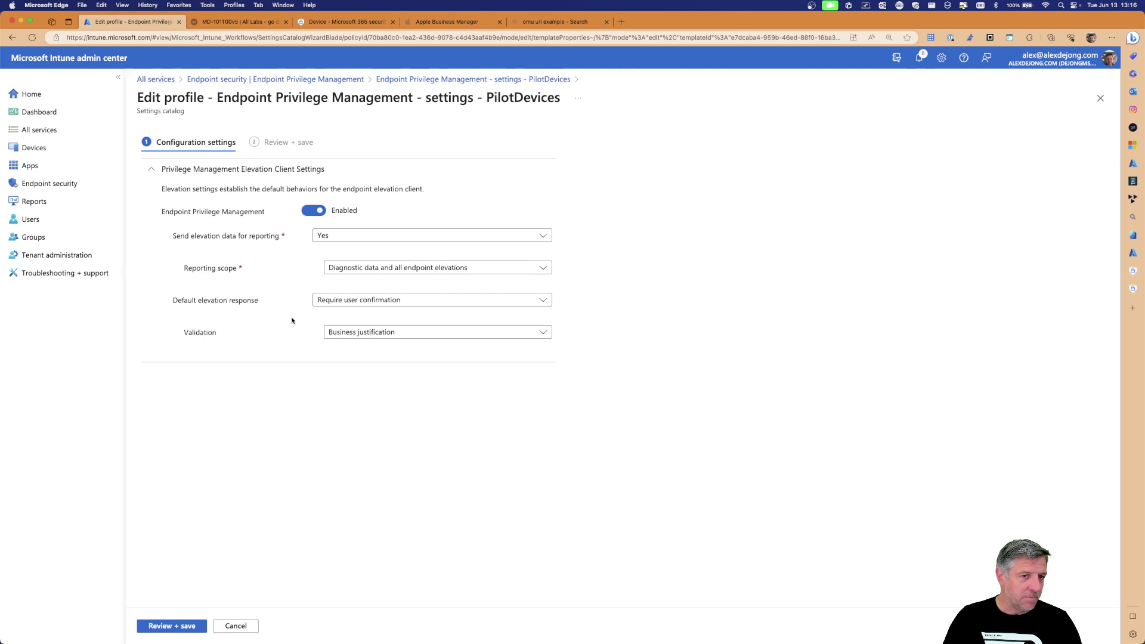
click(488, 79)
click(310, 81)
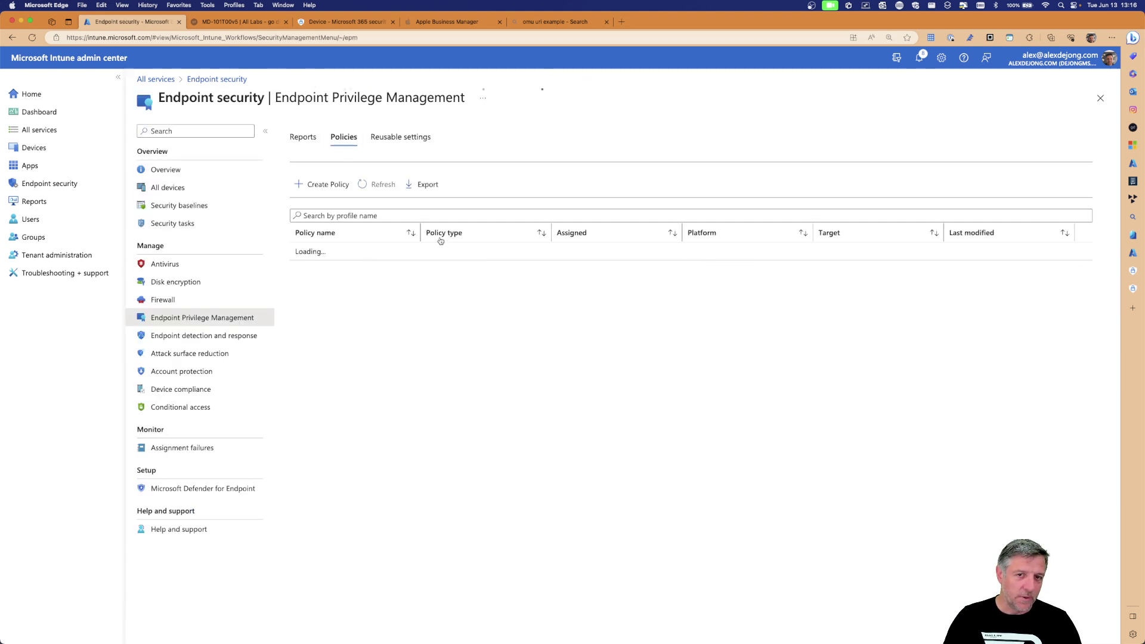
Step: Open the Privileged Endpoint policy's configuration settings and examine its elevation rules
click(343, 272)
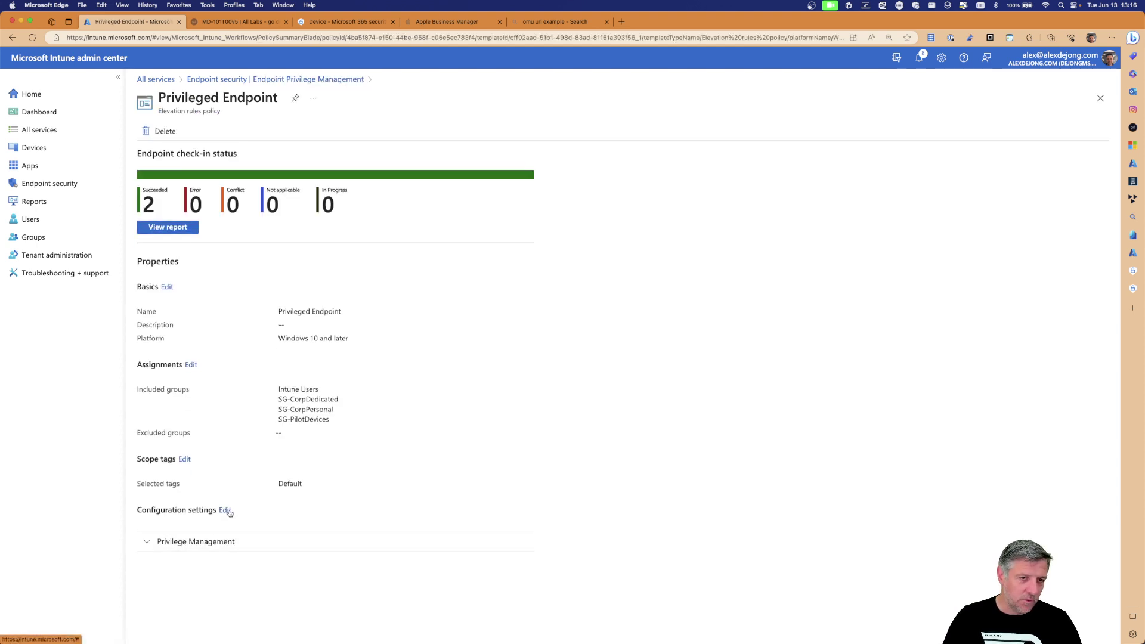
click(224, 510)
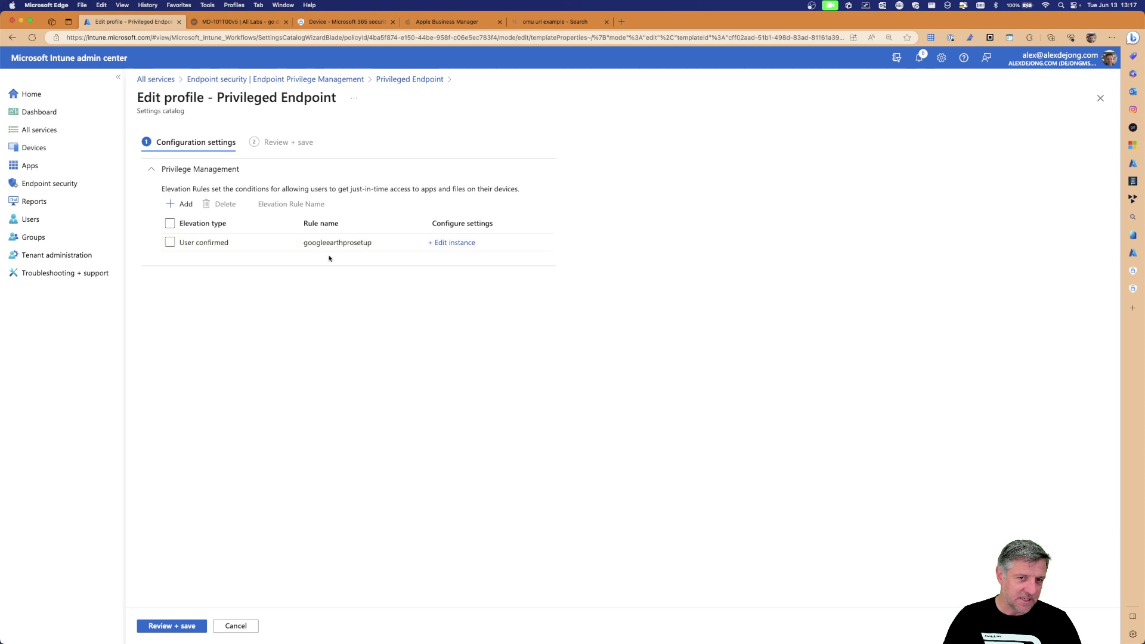
scroll(317, 246, up, 5)
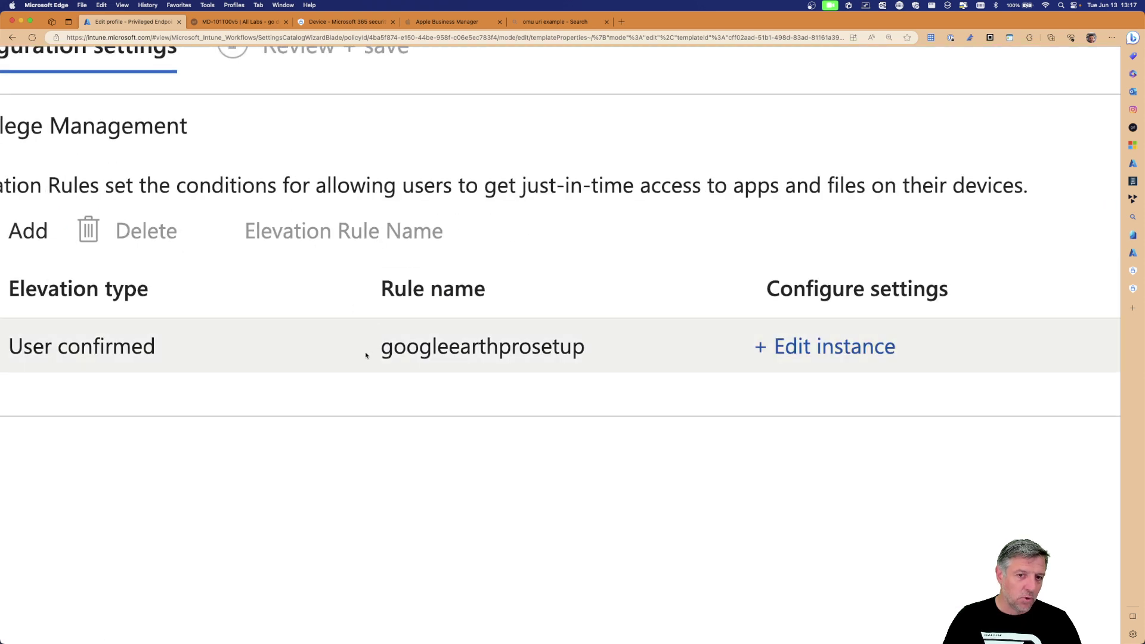
scroll(493, 353, down, 5)
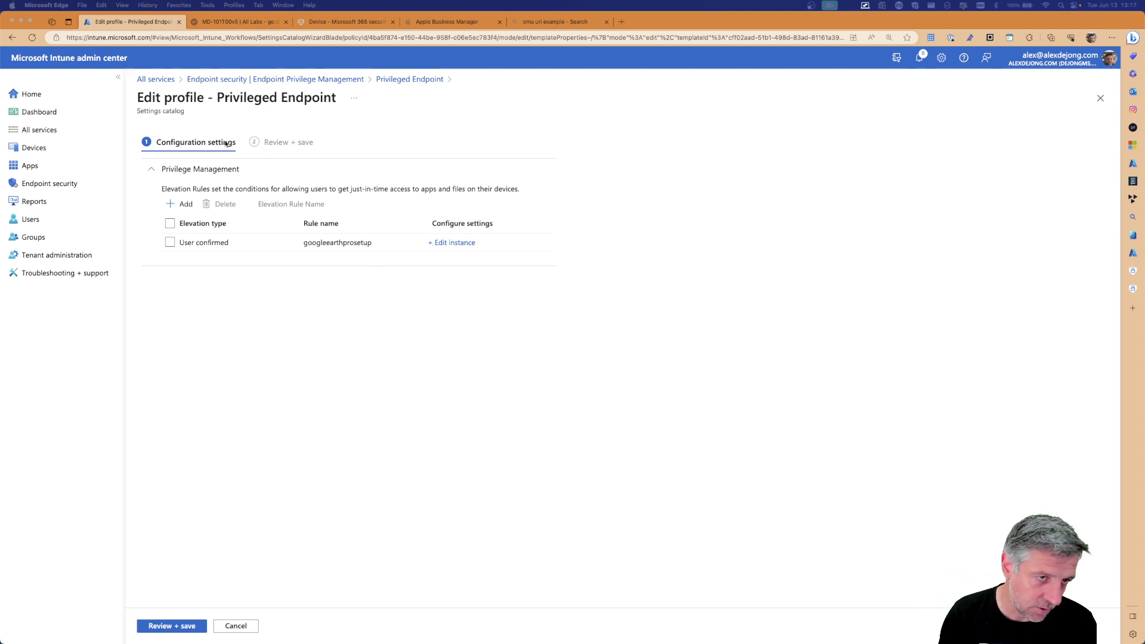
Step: Return to the Endpoint Privilege Management policy list, and add "security baselines" beneath the endpoint security policies list on the whiteboard
click(310, 79)
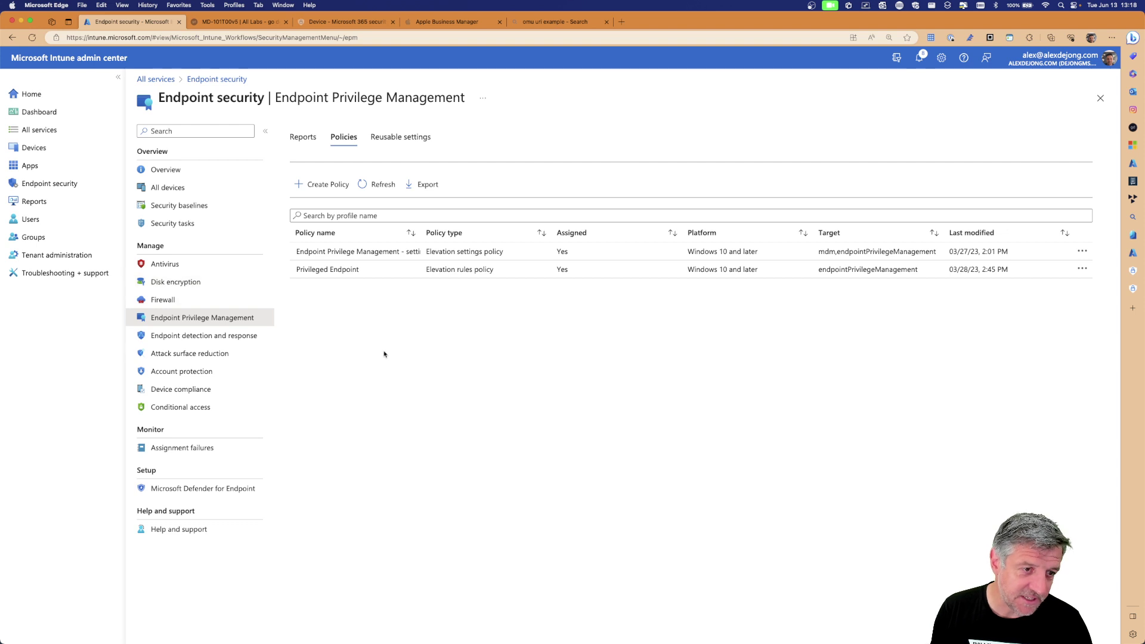
key(ctrl+Right)
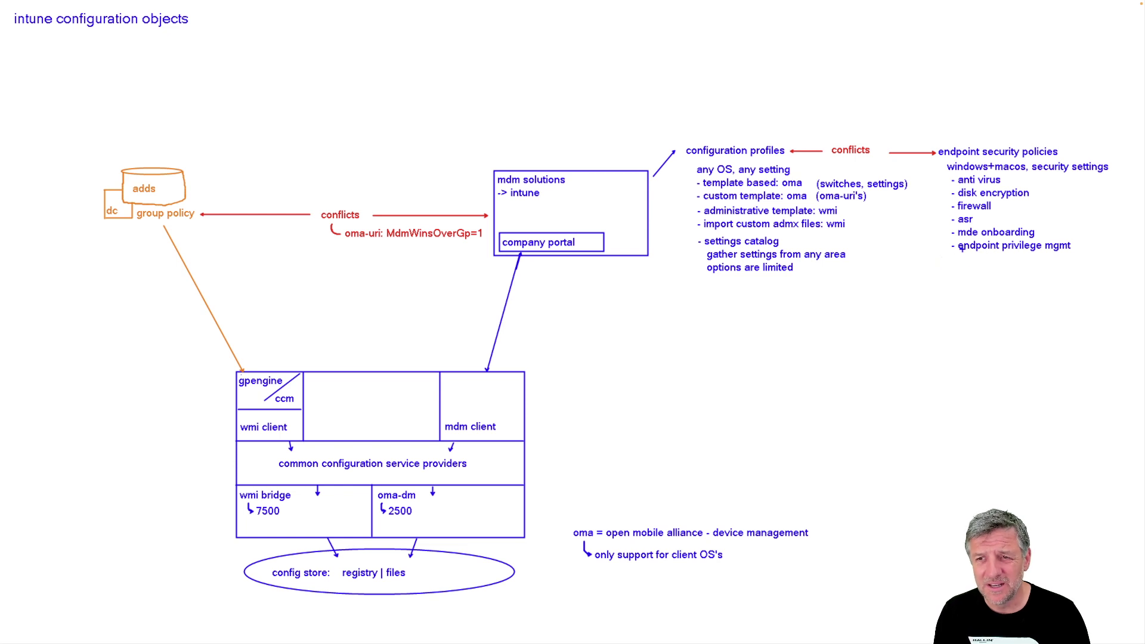
click(948, 260)
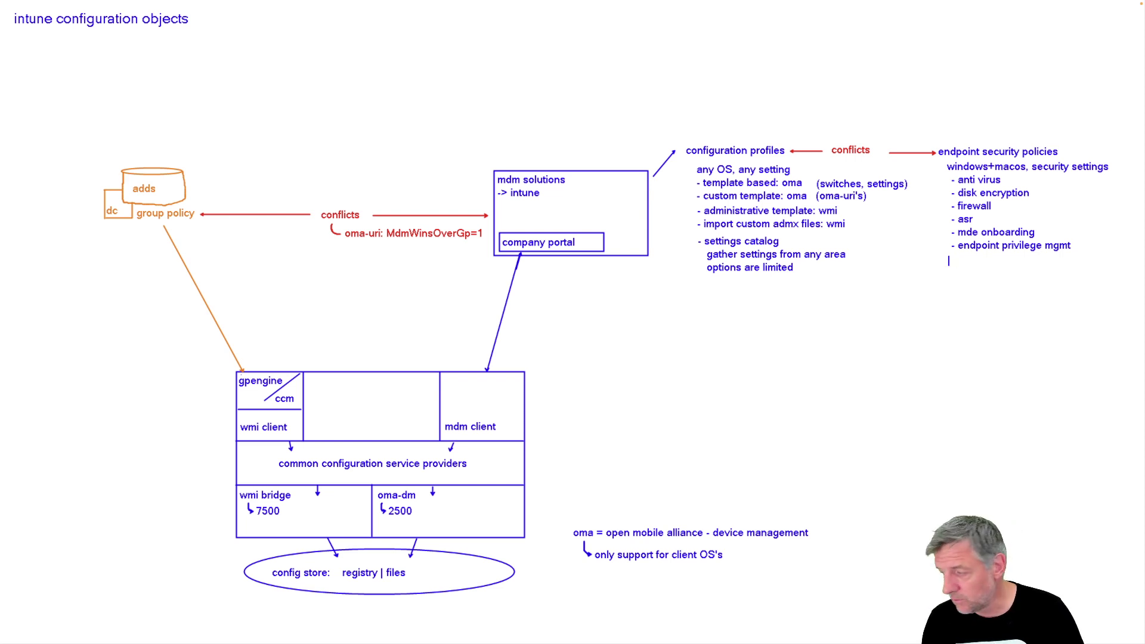
text(sec)
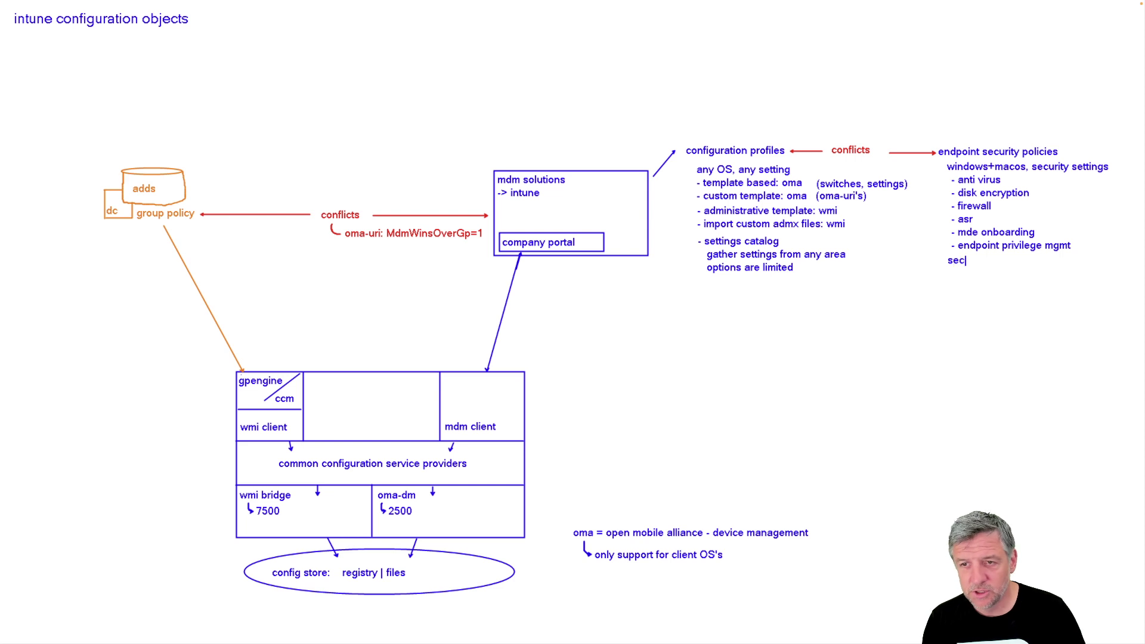
text(urity teams)
key(BackSpace)
key(BackSpace)
key(BackSpace)
key(BackSpace)
text(ea)
key(BackSpace)
key(BackSpace)
key(BackSpace)
text(ba)
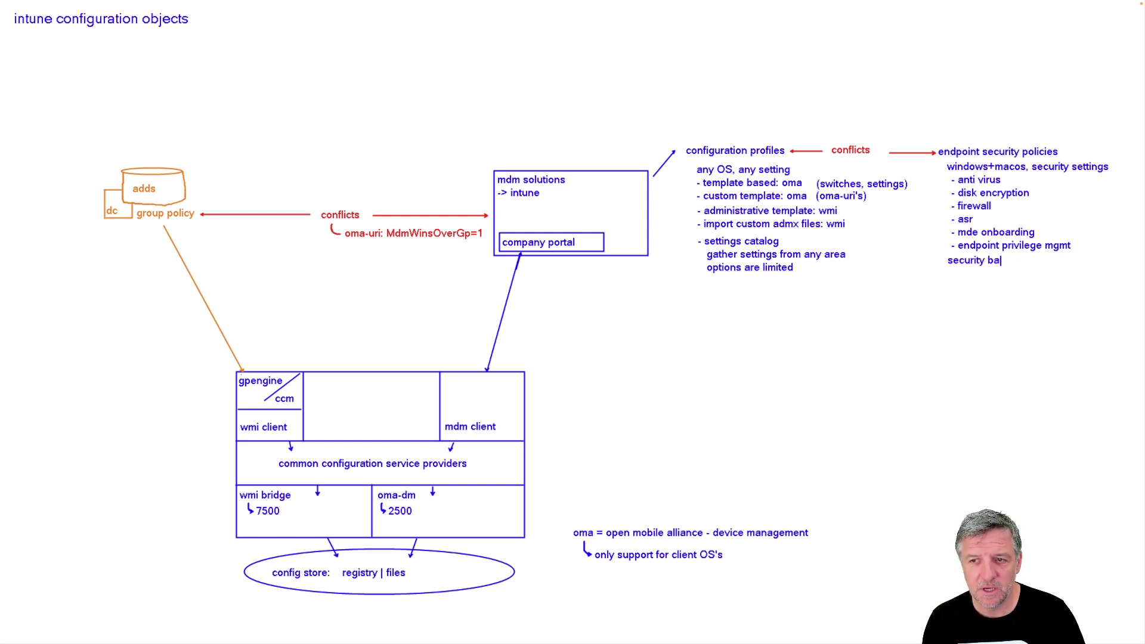
text(selines)
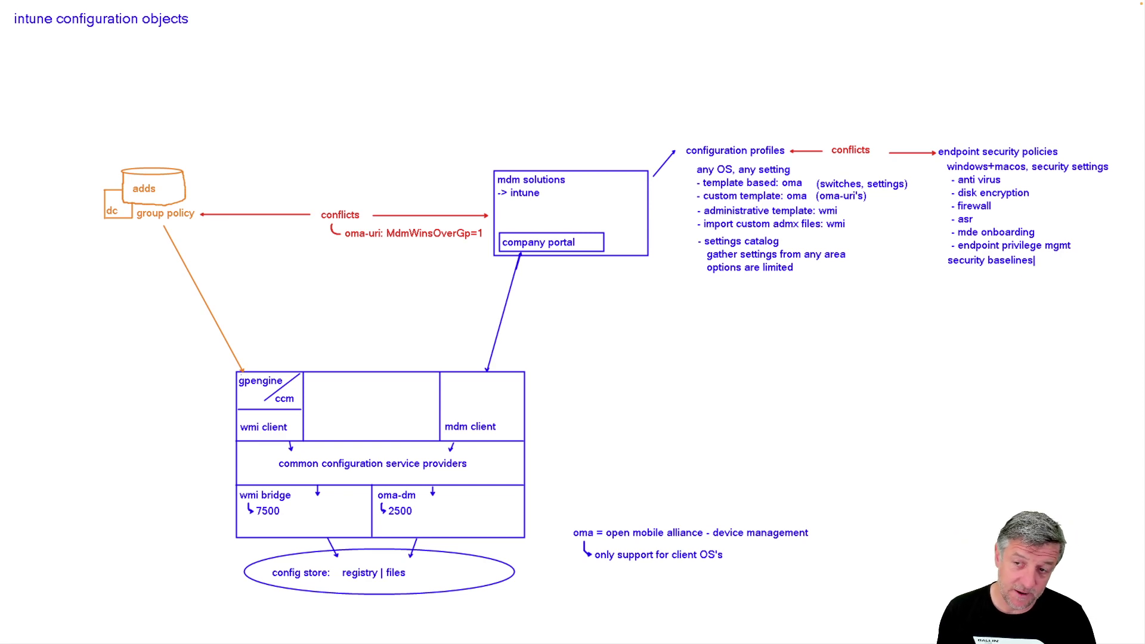
Step: Switch to Intune and open the configuration settings of the MDE Baseline profile in the Microsoft Defender for Endpoint security baseline
key(ctrl+Left)
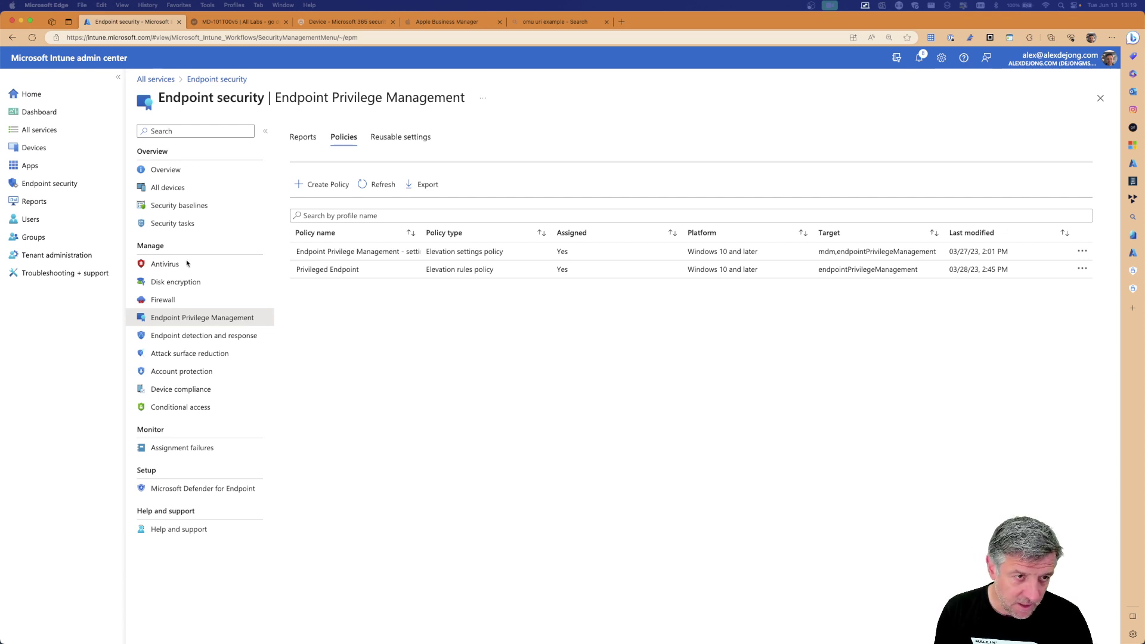
click(174, 207)
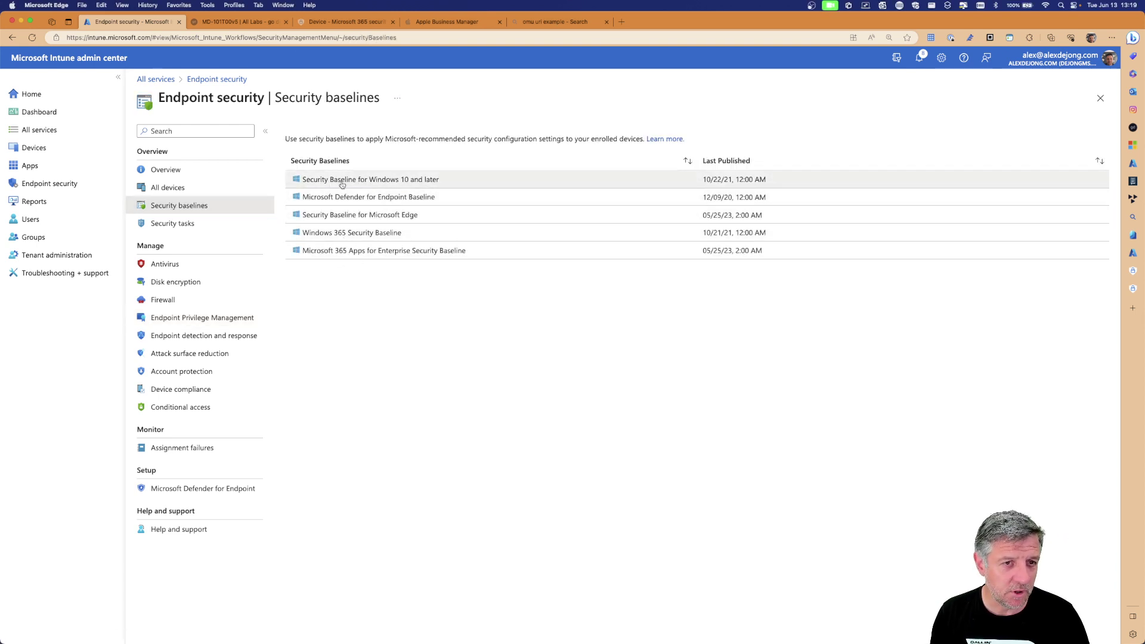
click(331, 199)
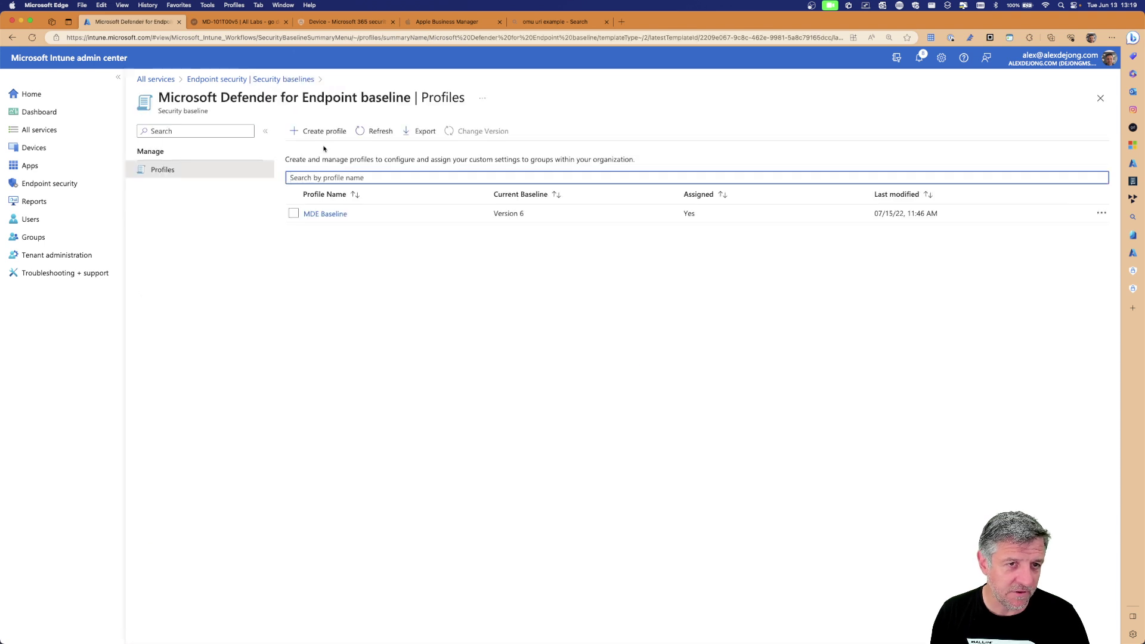
click(331, 217)
click(173, 210)
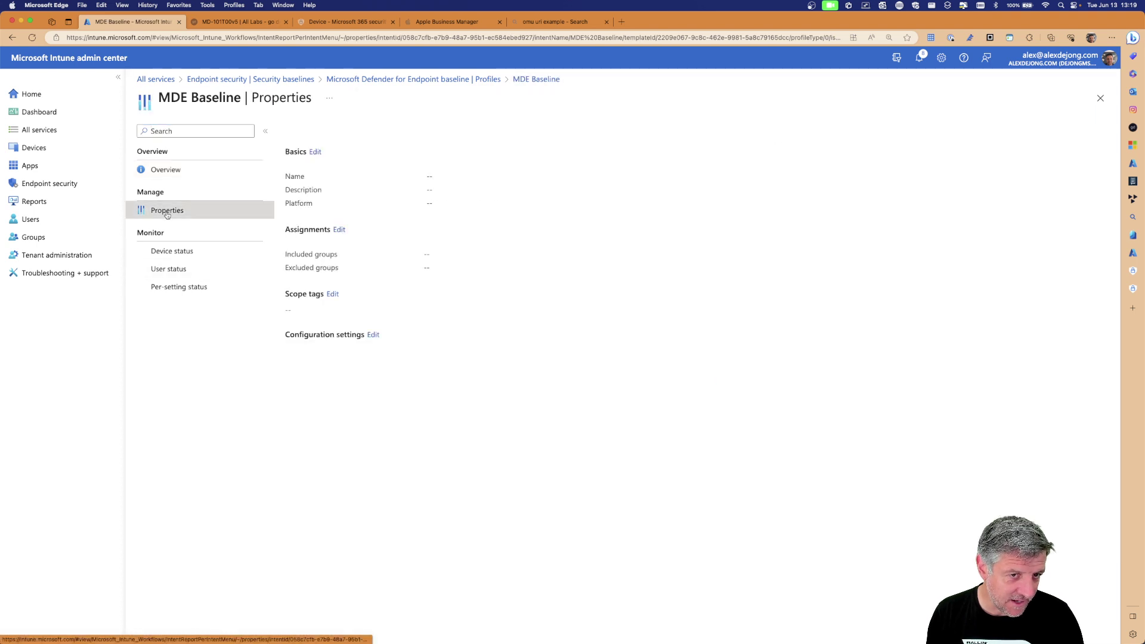
click(374, 355)
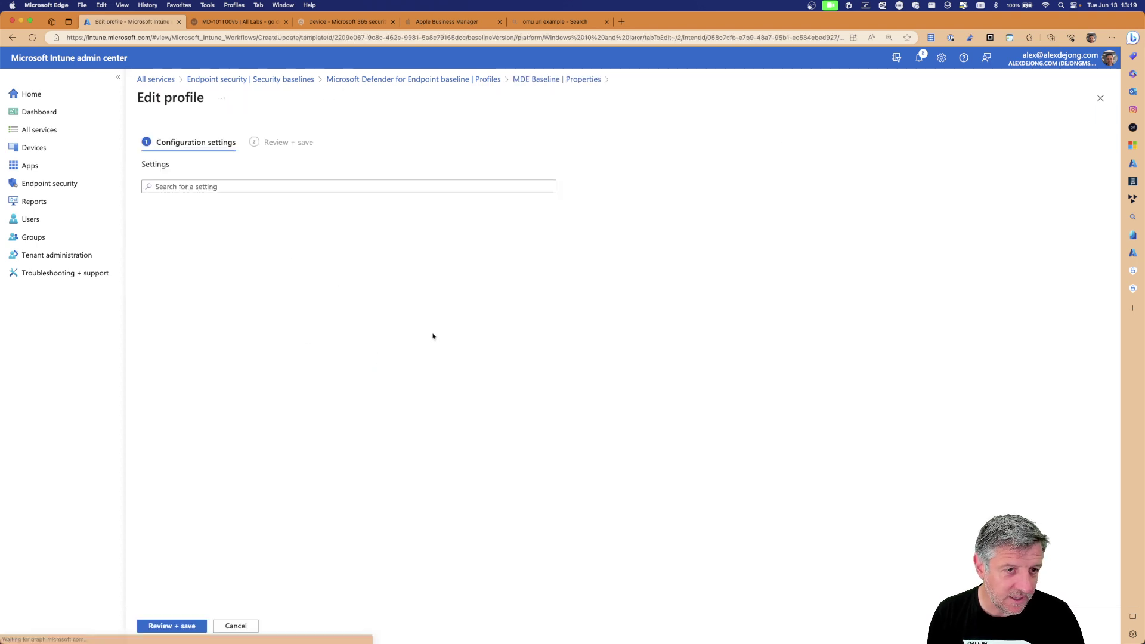
Step: Examine the Attack Surface Reduction Rules settings of the MDE Baseline profile
scroll(300, 275, down, 3)
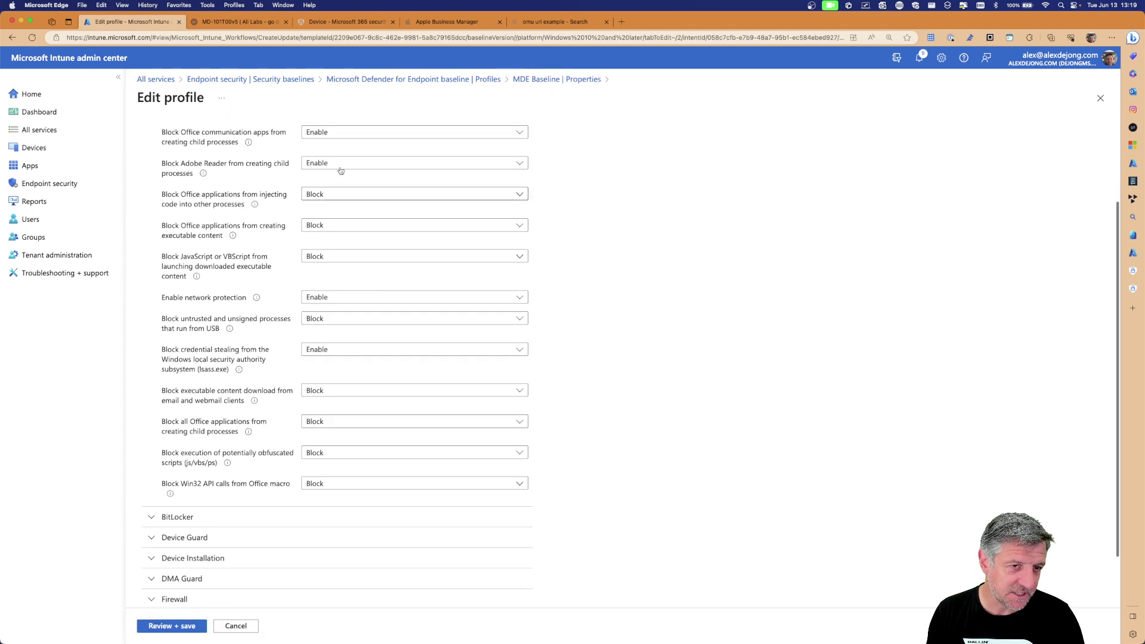
scroll(300, 275, down, 2)
scroll(258, 296, up, 3)
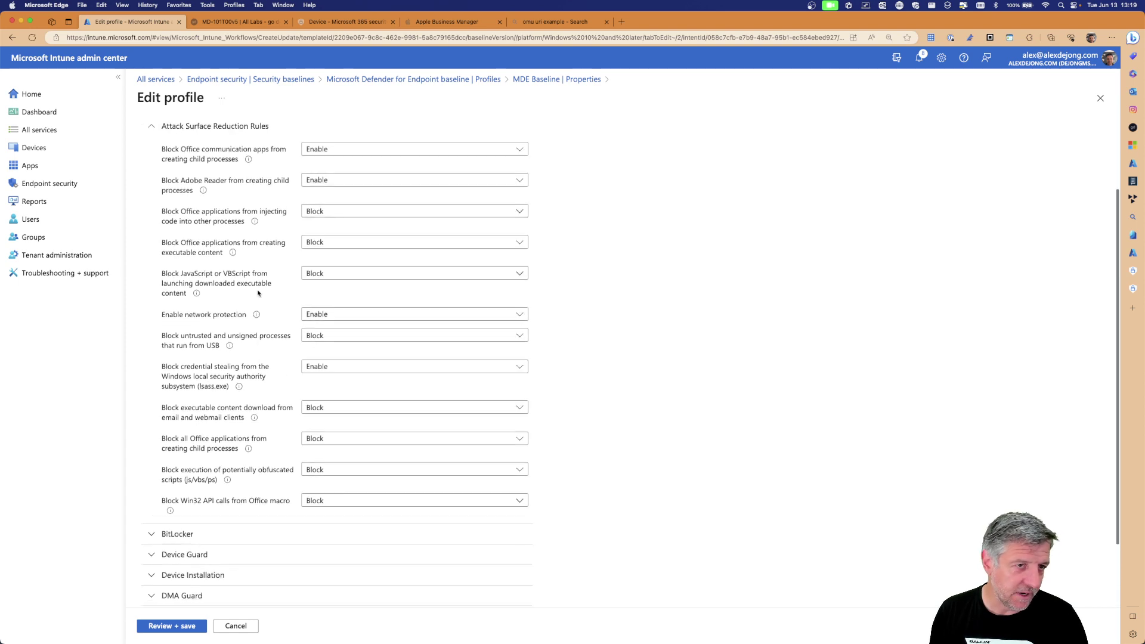
scroll(258, 293, up, 2)
scroll(257, 287, up, 5)
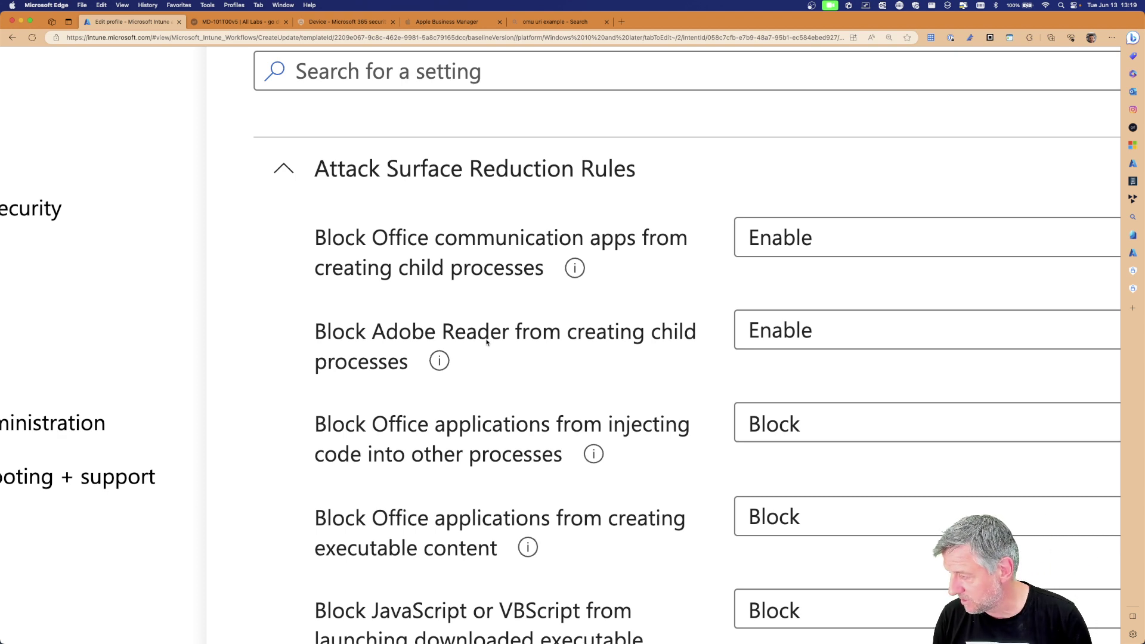
scroll(487, 342, down, 5)
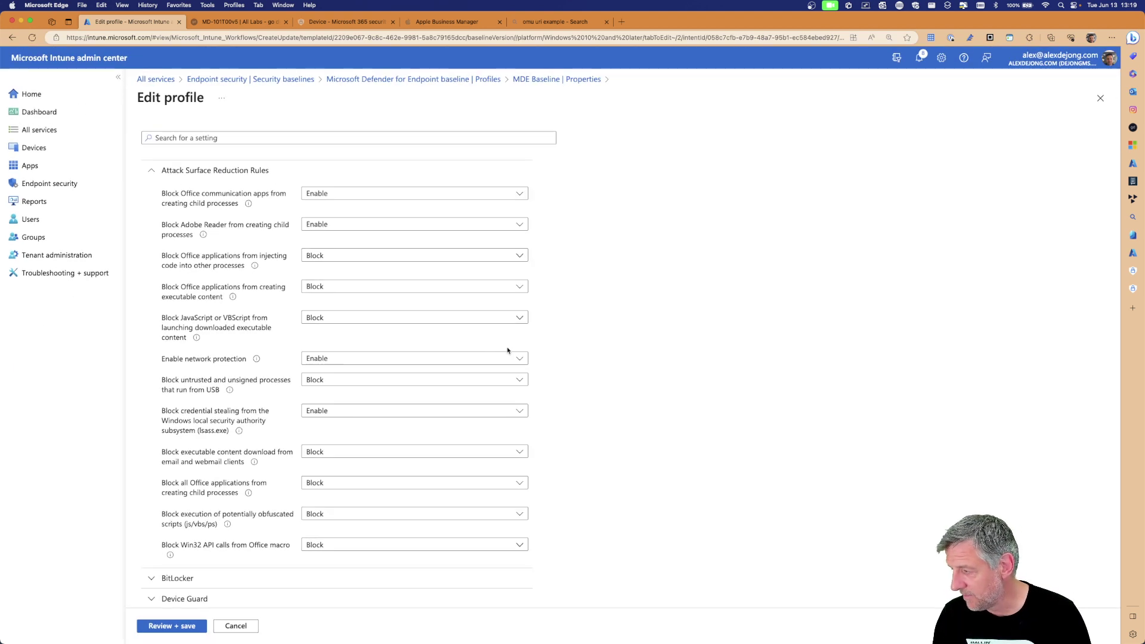
Step: Expand the BitLocker section to look over its settings, and return to the Microsoft Defender for Endpoint baseline's profile list
scroll(270, 372, down, 4)
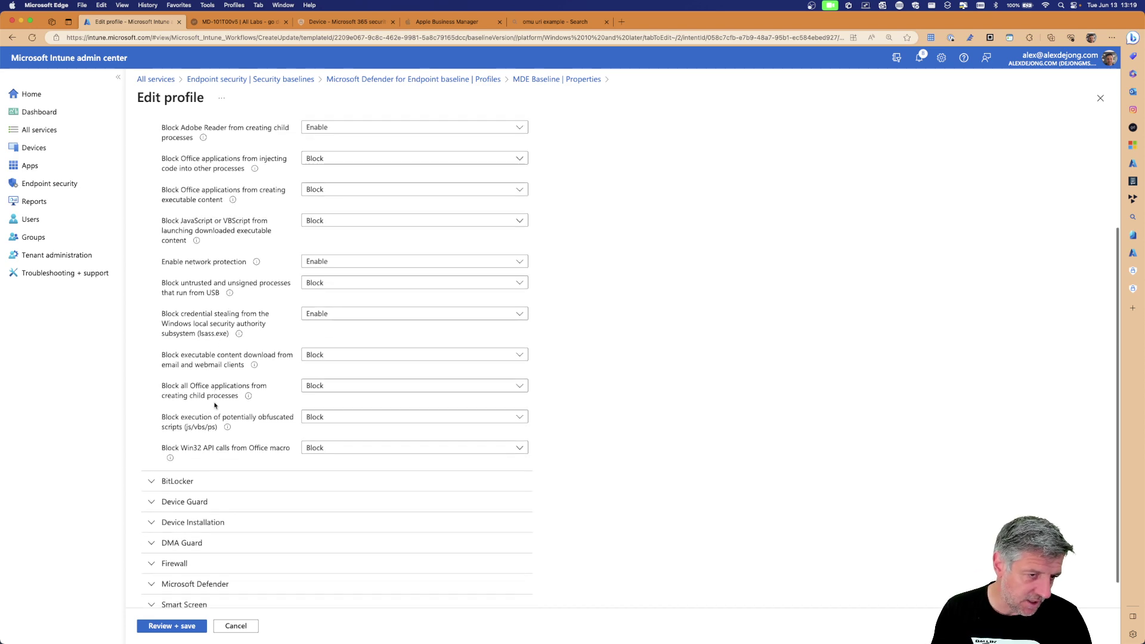
click(153, 449)
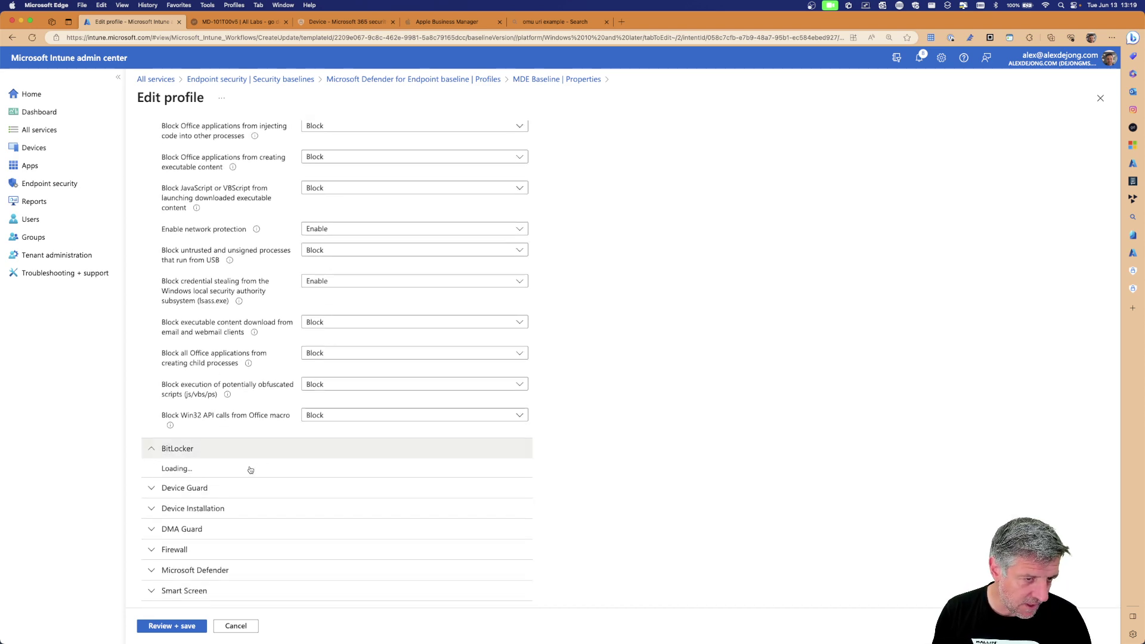
scroll(251, 470, down, 1)
scroll(250, 469, down, 6)
scroll(230, 473, up, 10)
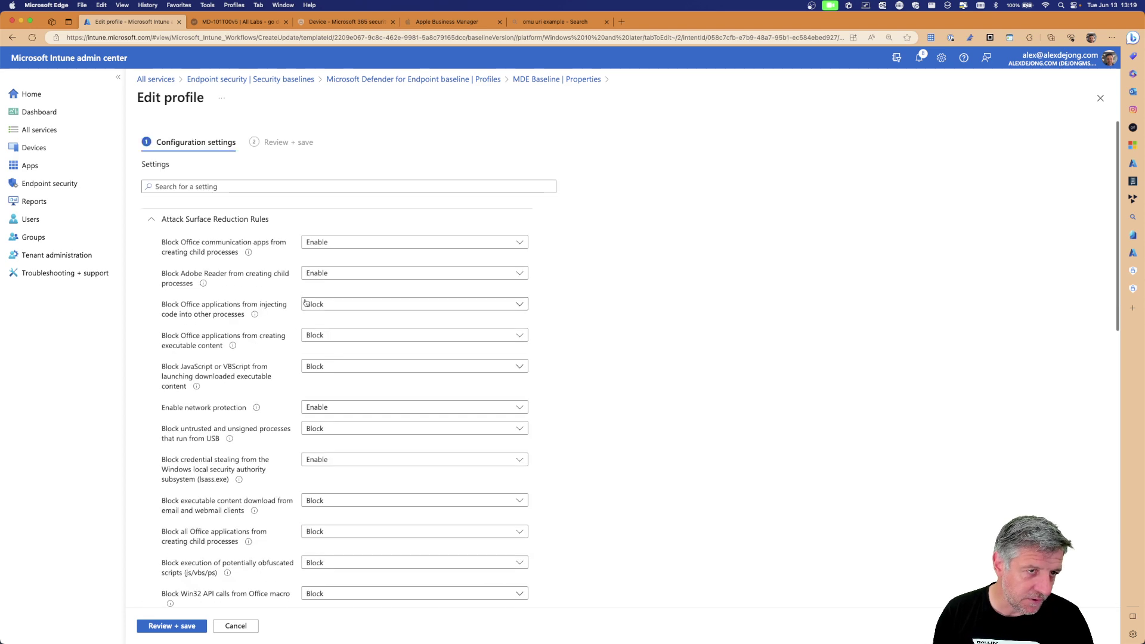
click(412, 80)
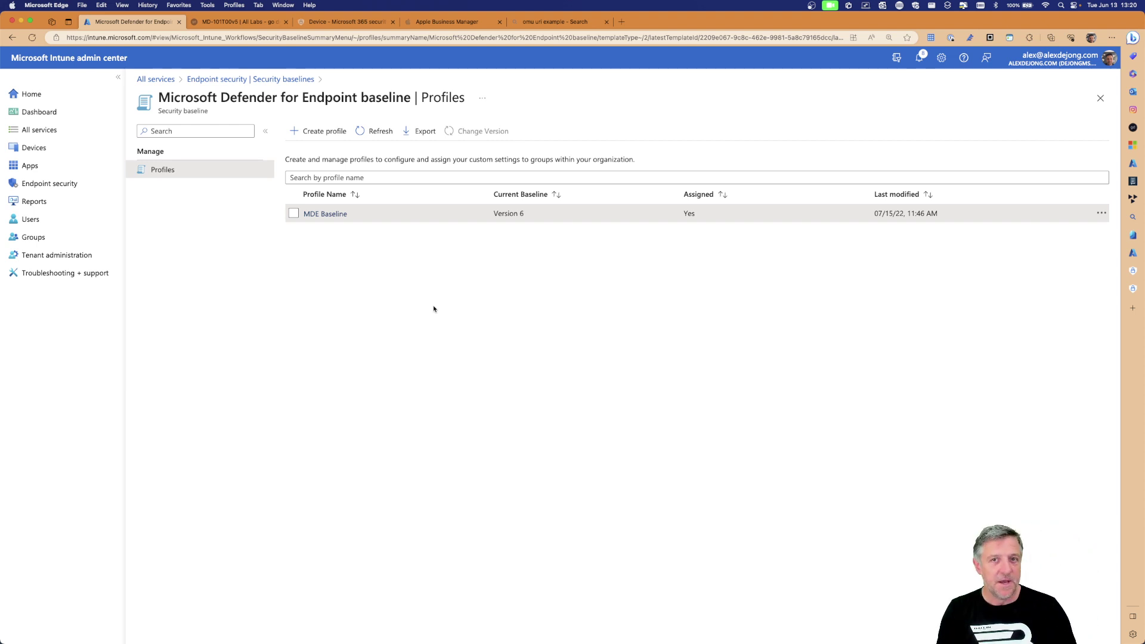
Step: Switch to the whiteboard and write "deploy and run scripts" below the configuration profiles notes
key(ctrl+Right)
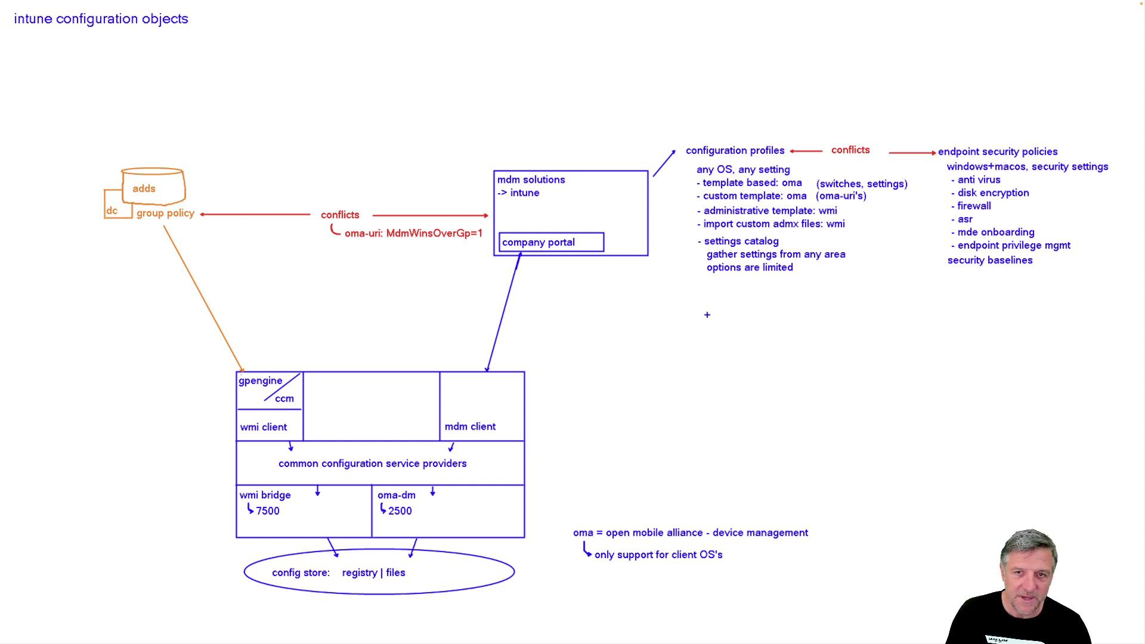
click(694, 316)
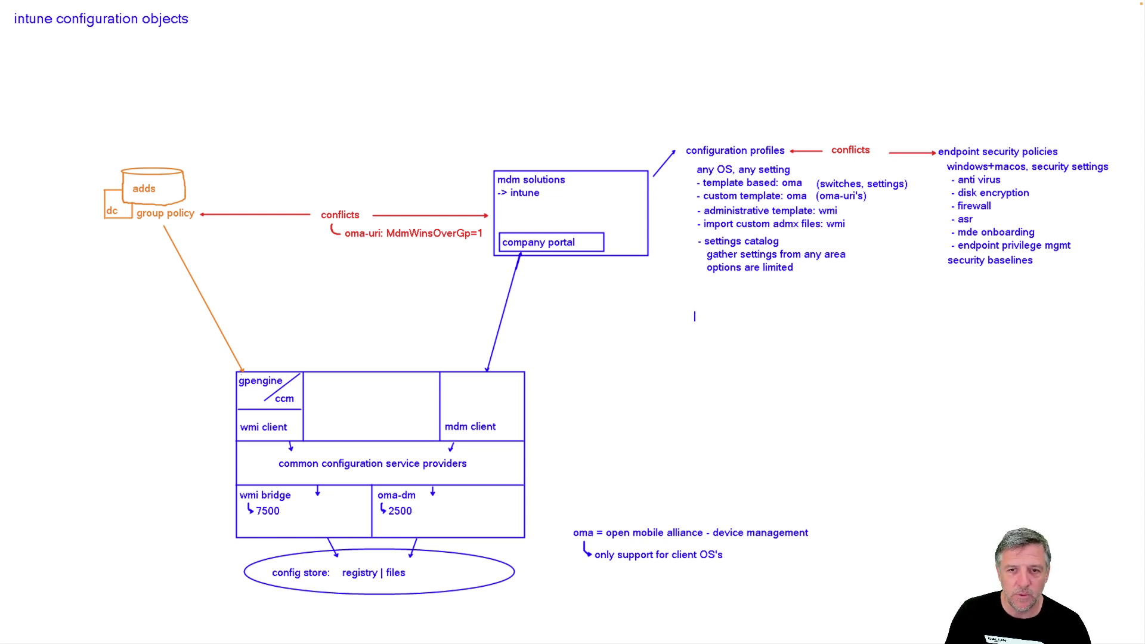
text(depl)
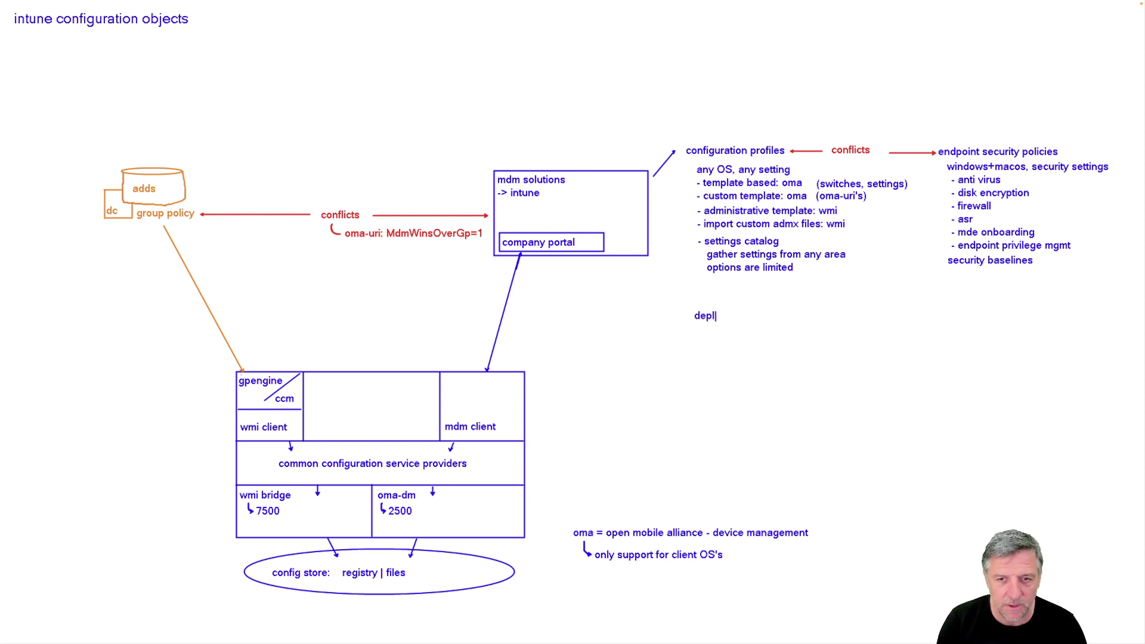
text(oy and r)
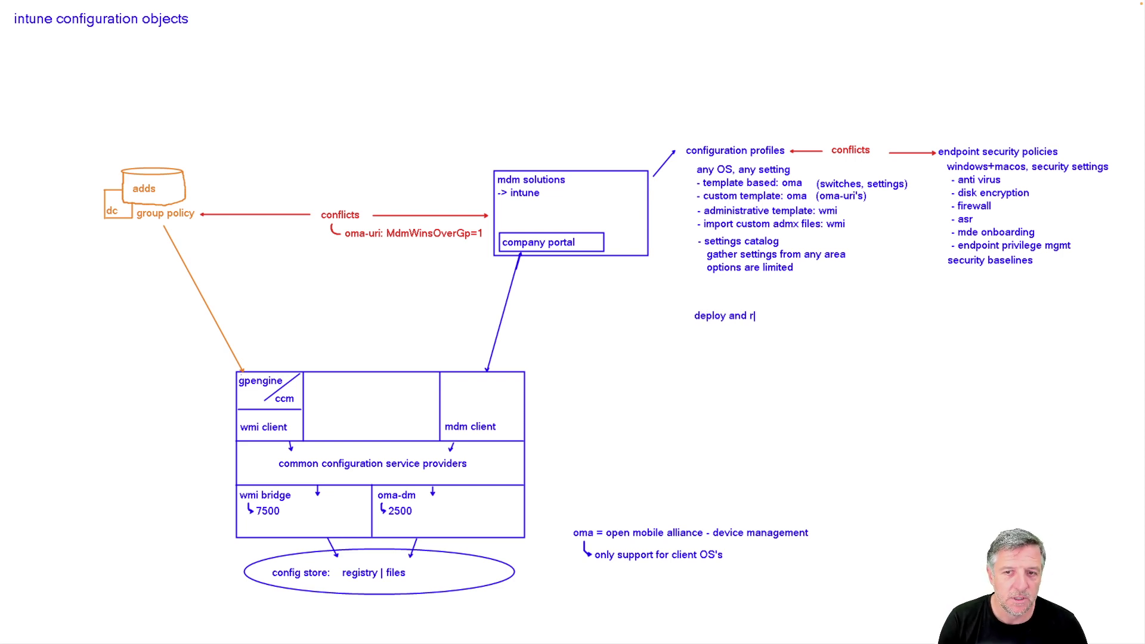
text(un scripts)
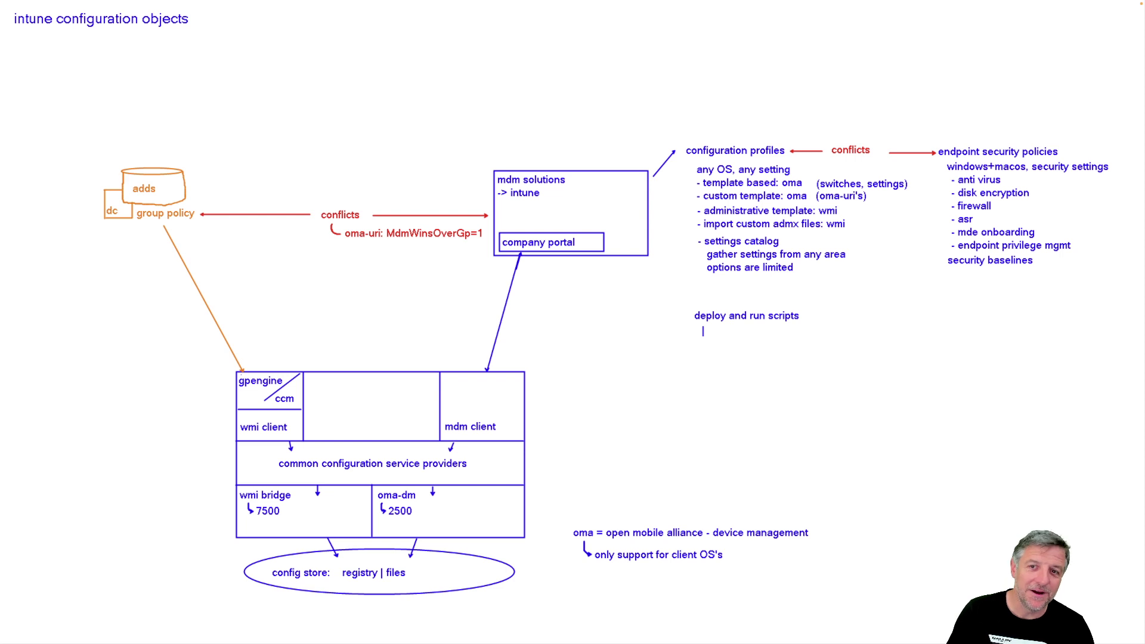
Step: Switch back to Intune and look through the list of device configuration policies
key(ctrl+Left)
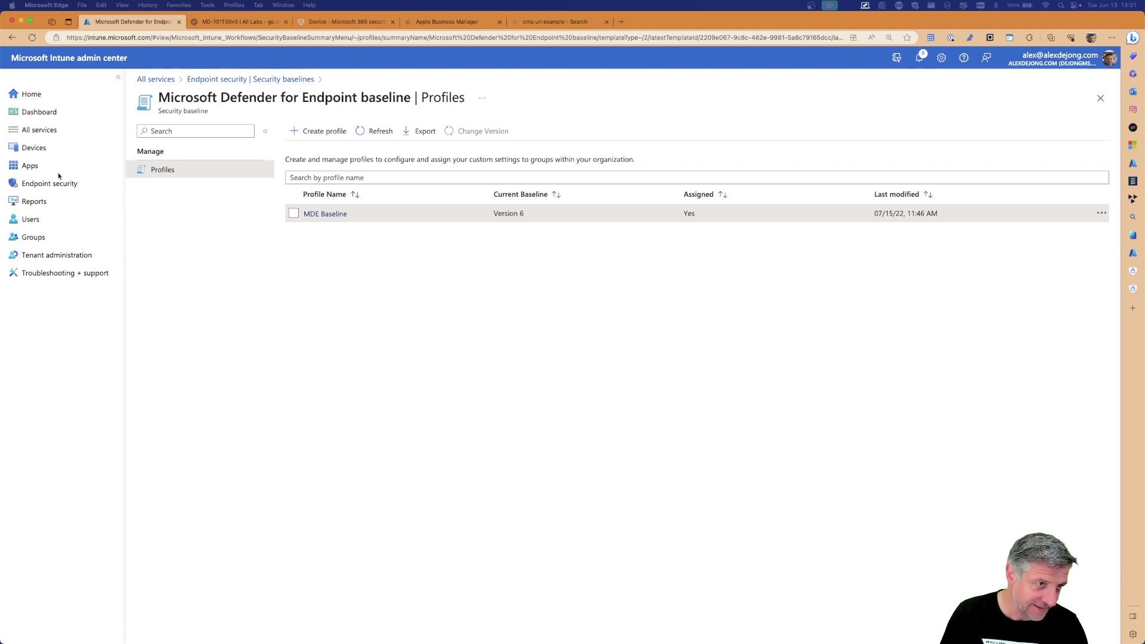
click(34, 148)
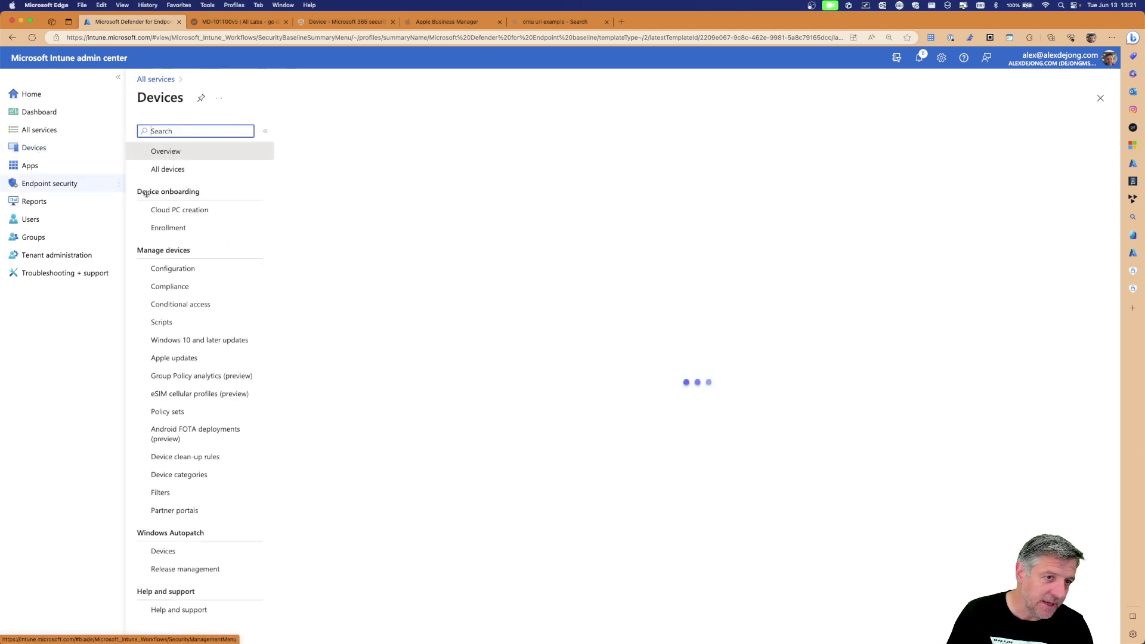
click(196, 268)
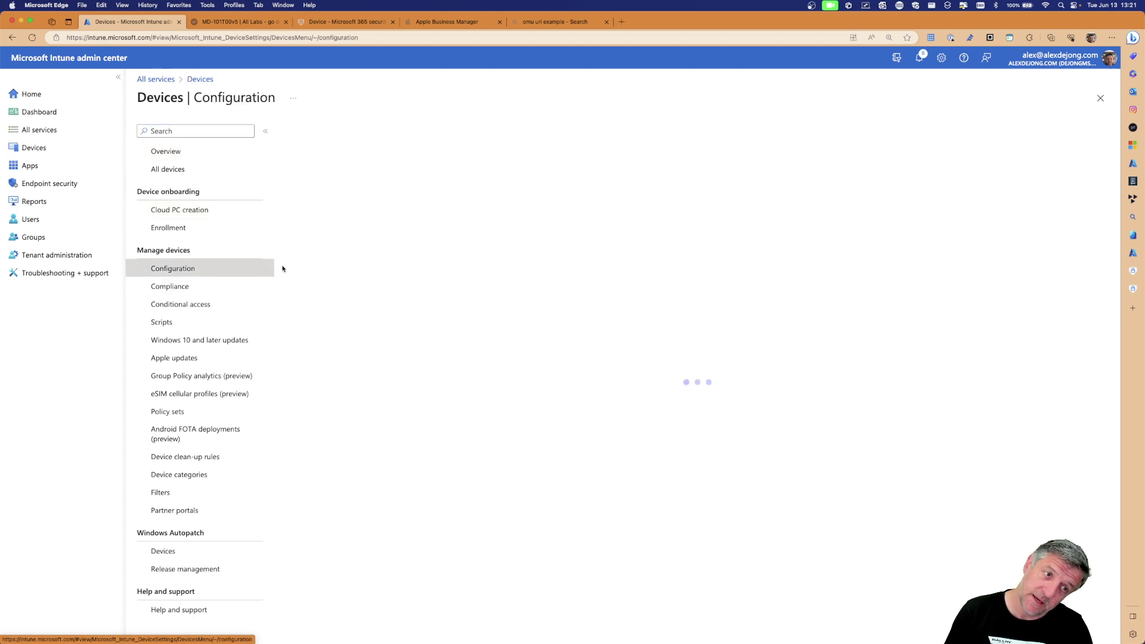
click(347, 139)
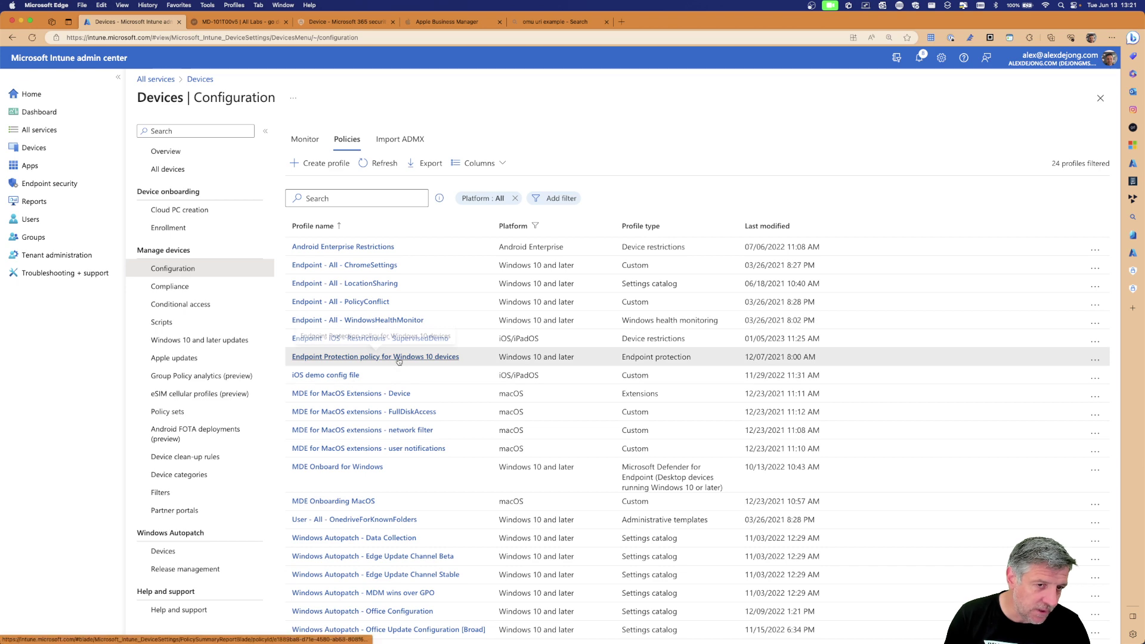
scroll(409, 334, down, 1)
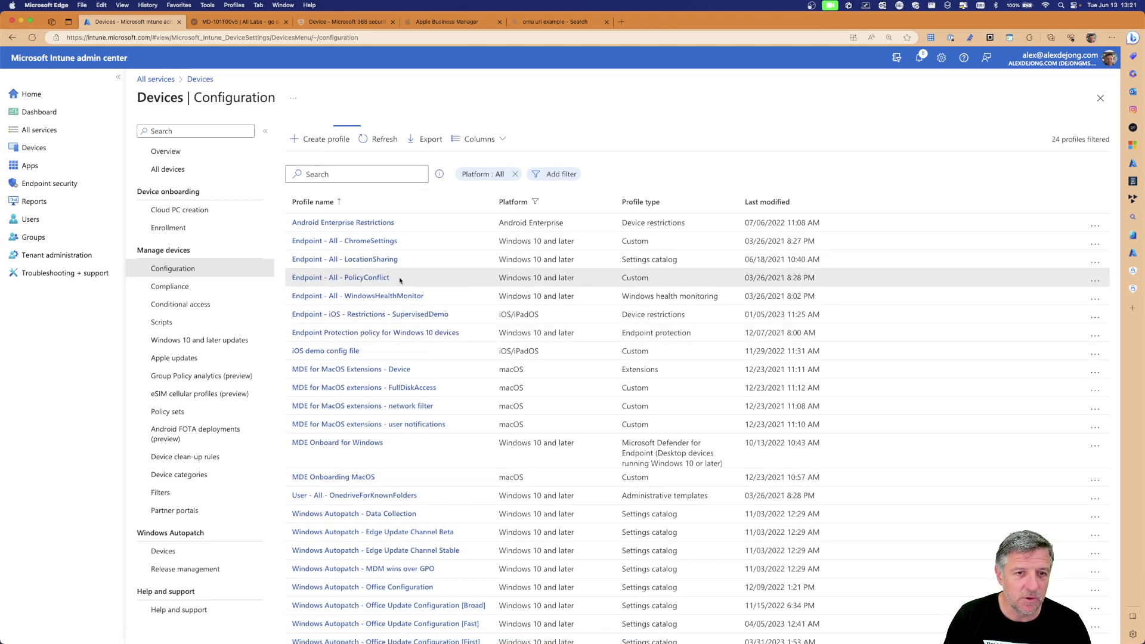
Step: Examine the check-in status of the "Endpoint - All - WindowsHealthMonitor" profile, down to the per-setting status for the SurfaceBook3 device with a logged-in user
click(351, 292)
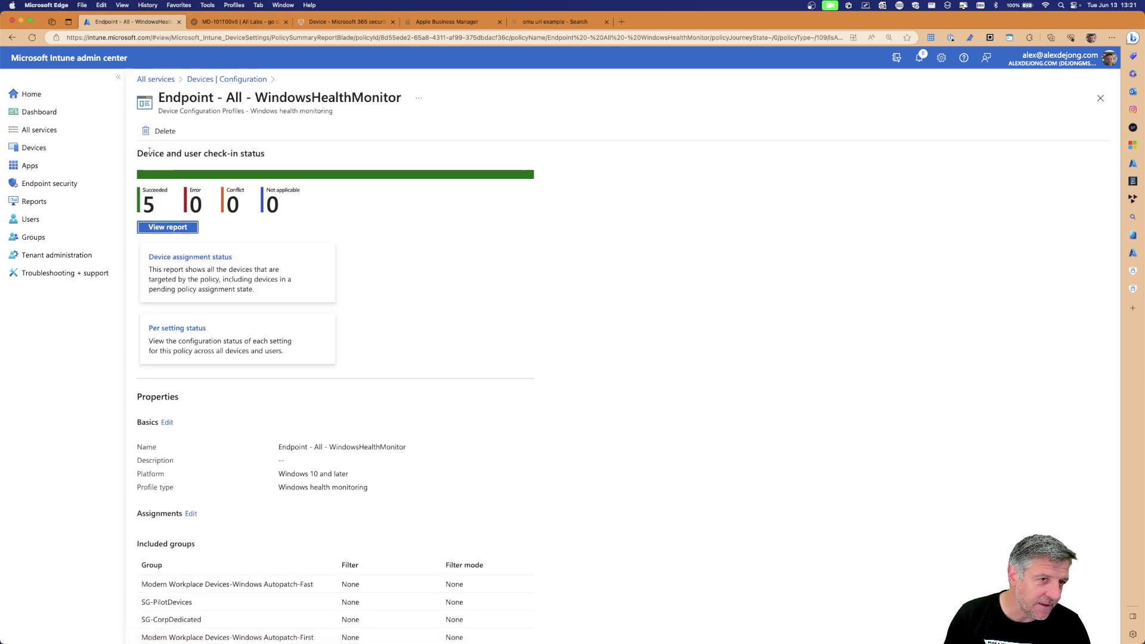
scroll(216, 216, up, 5)
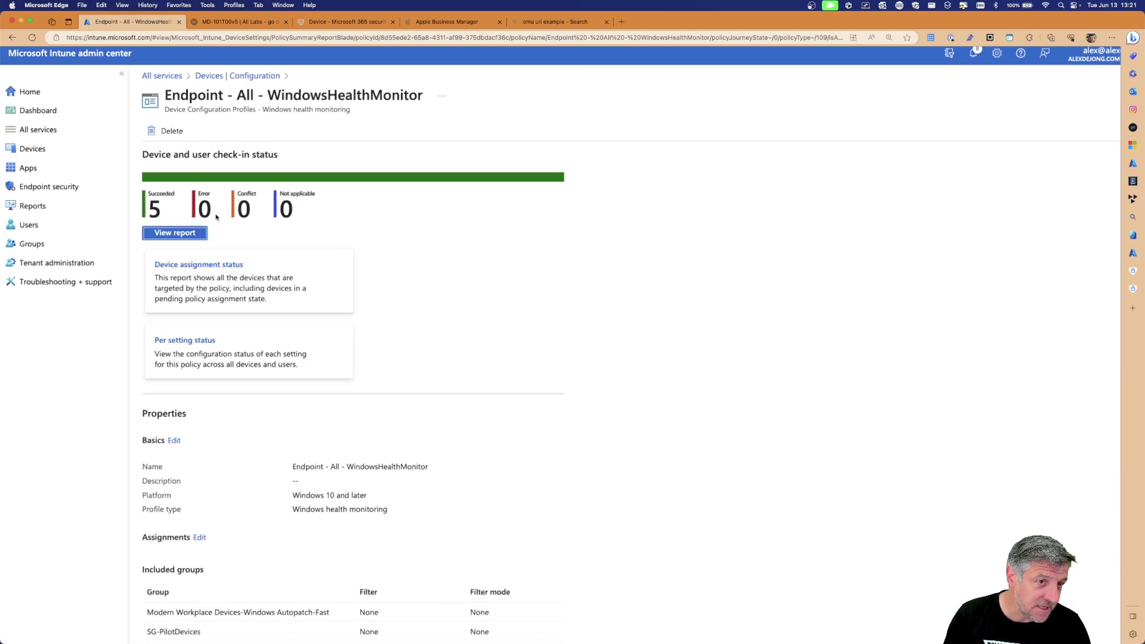
scroll(351, 322, right, 3)
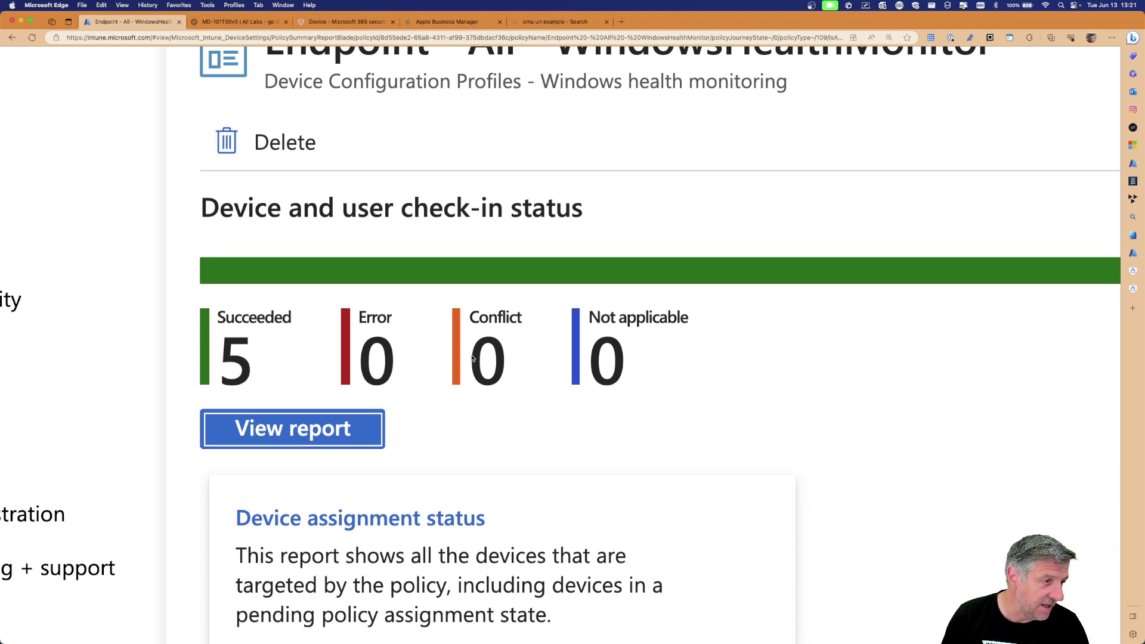
scroll(473, 358, down, 5)
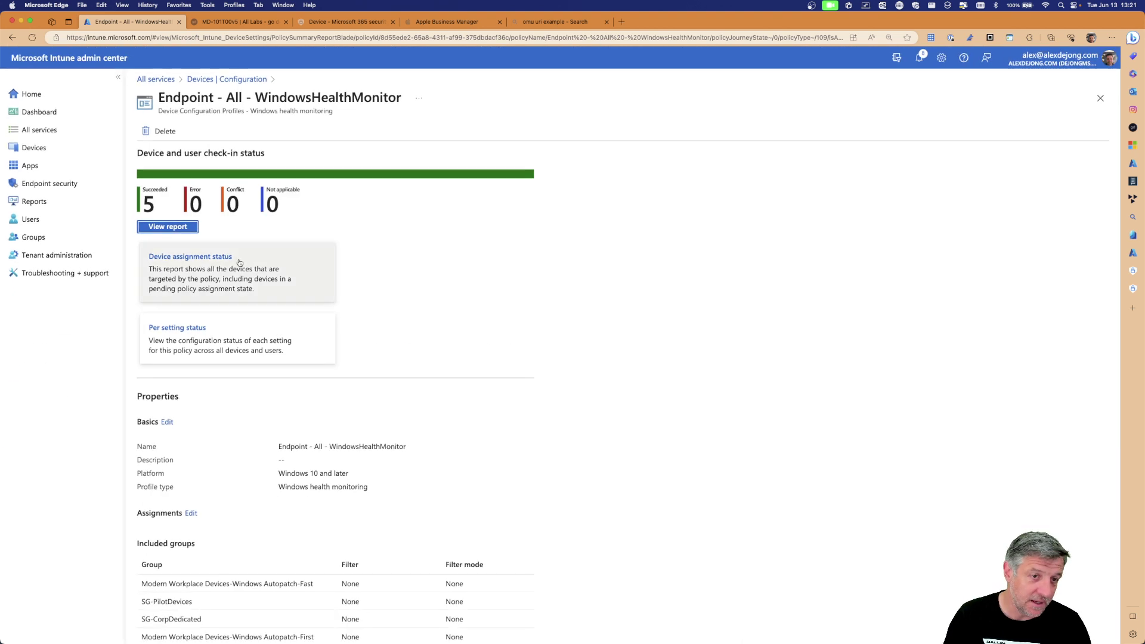
click(183, 229)
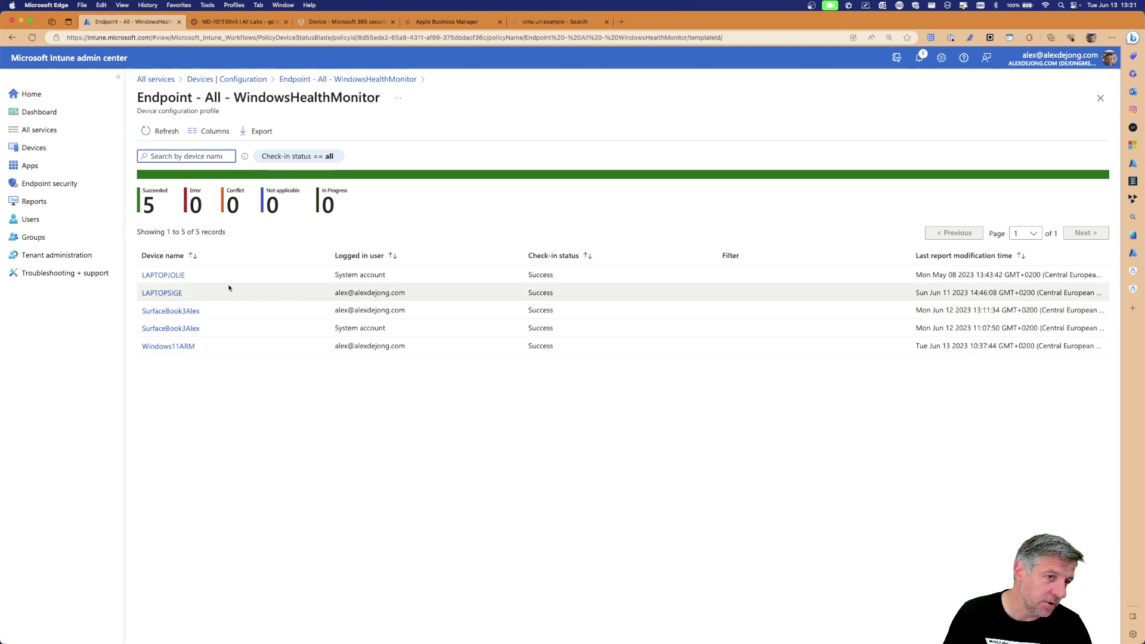
click(171, 311)
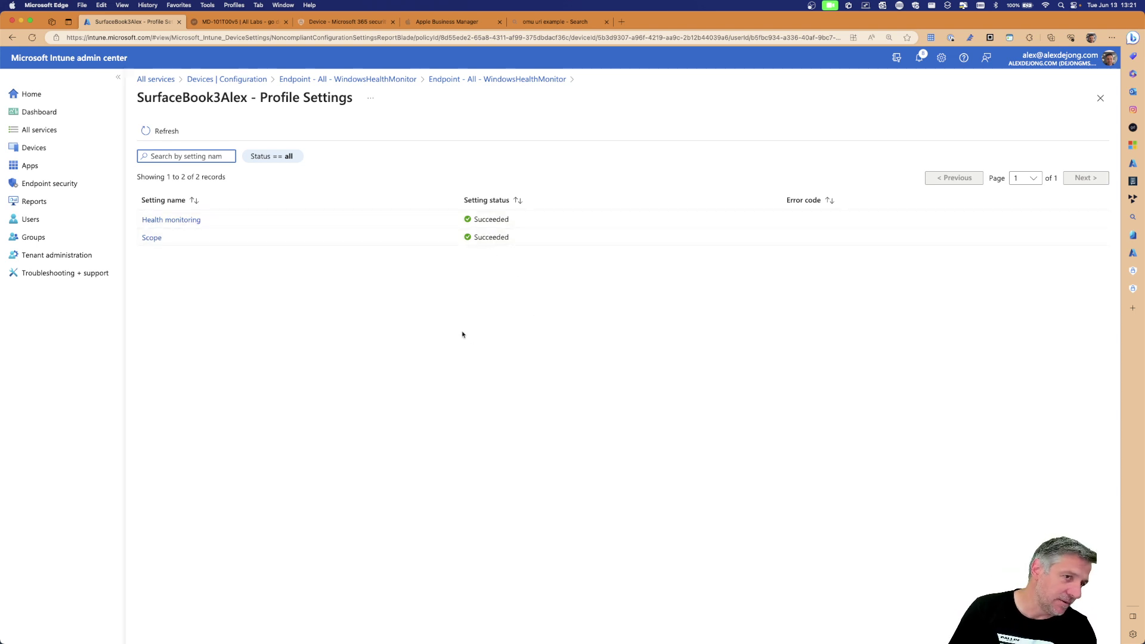
Step: Open the SurfaceBook3 device from the Windows devices list and examine the states of its assigned device configuration policies
click(34, 147)
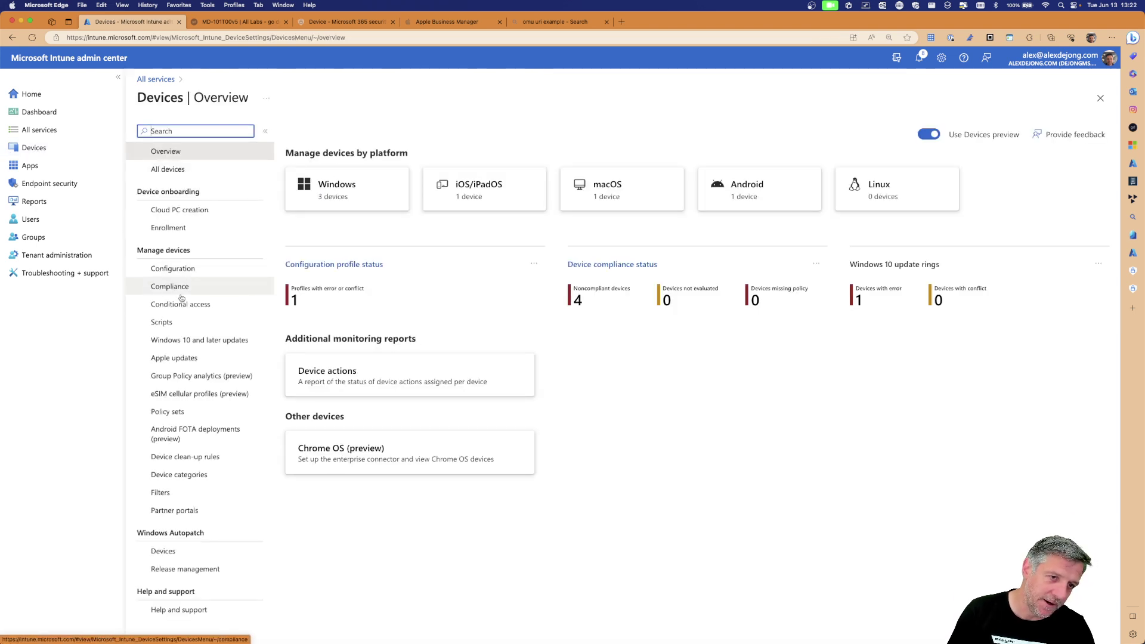
click(296, 195)
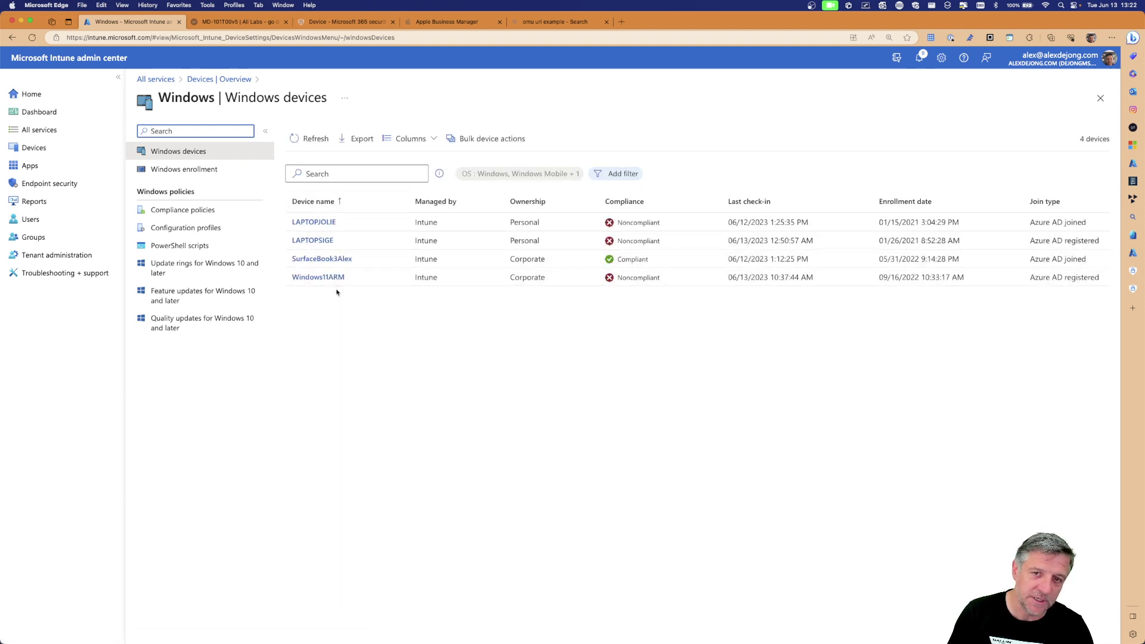
click(322, 259)
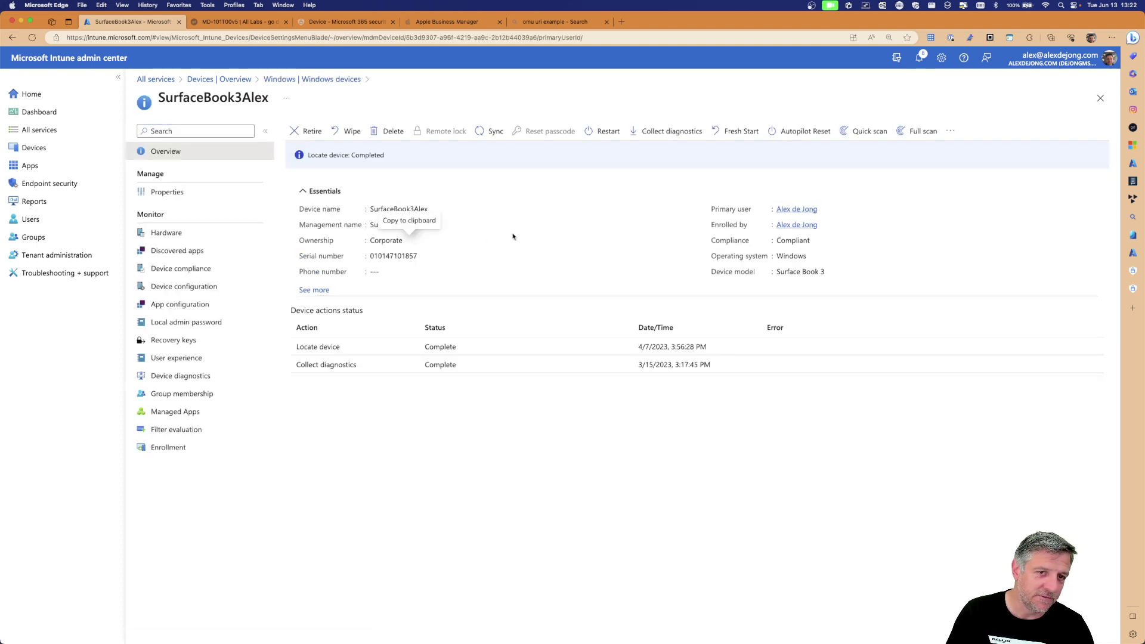
click(185, 289)
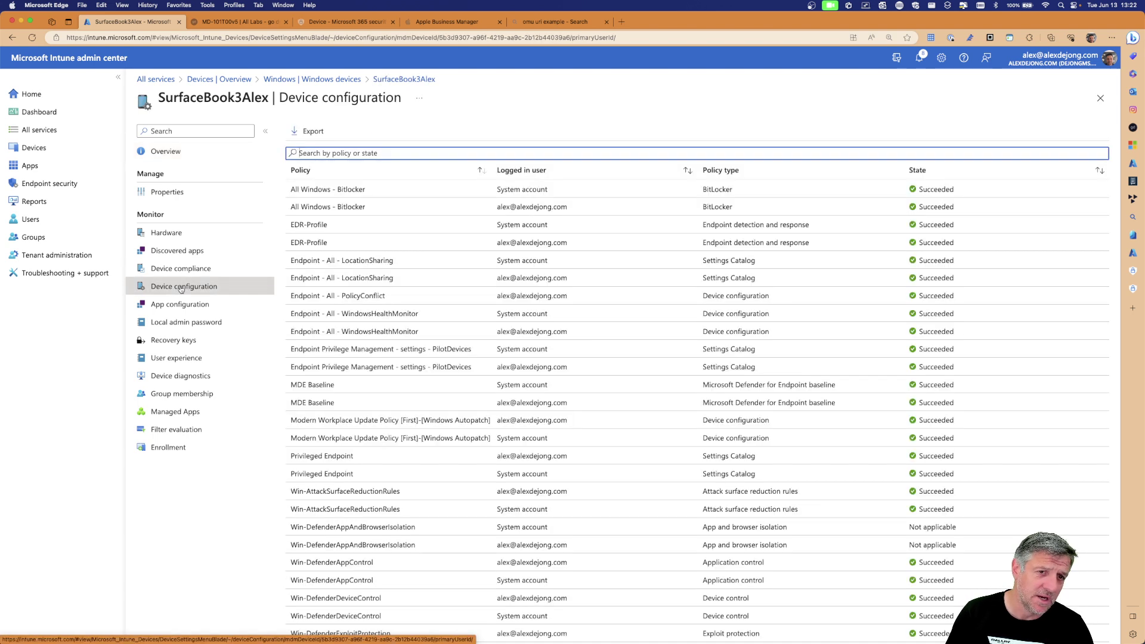
scroll(361, 359, down, 4)
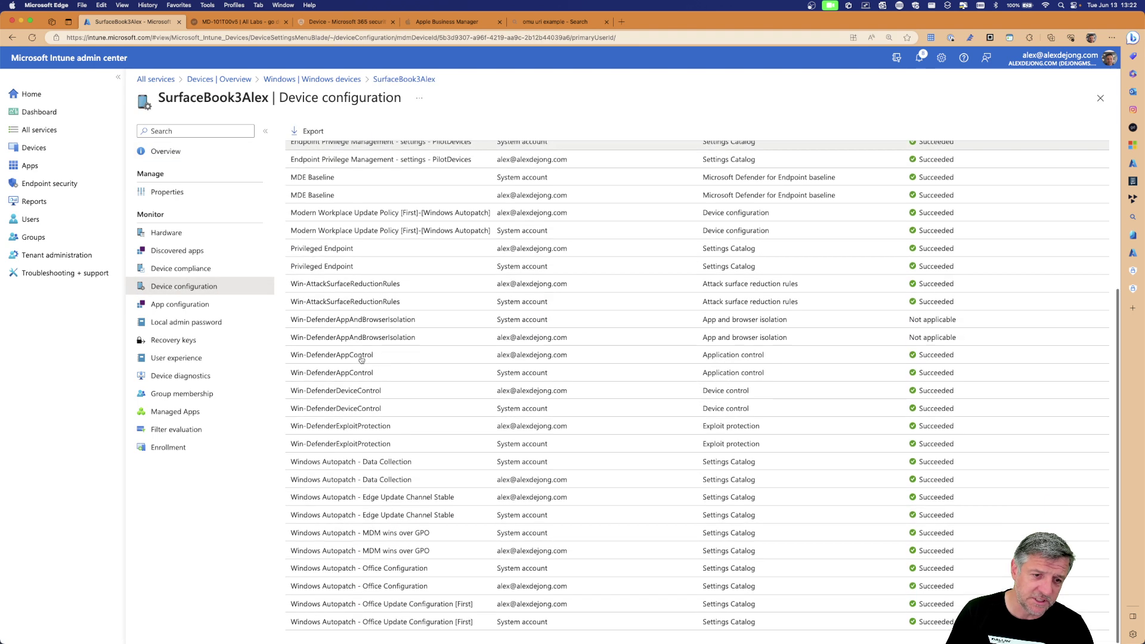
scroll(931, 188, up, 5)
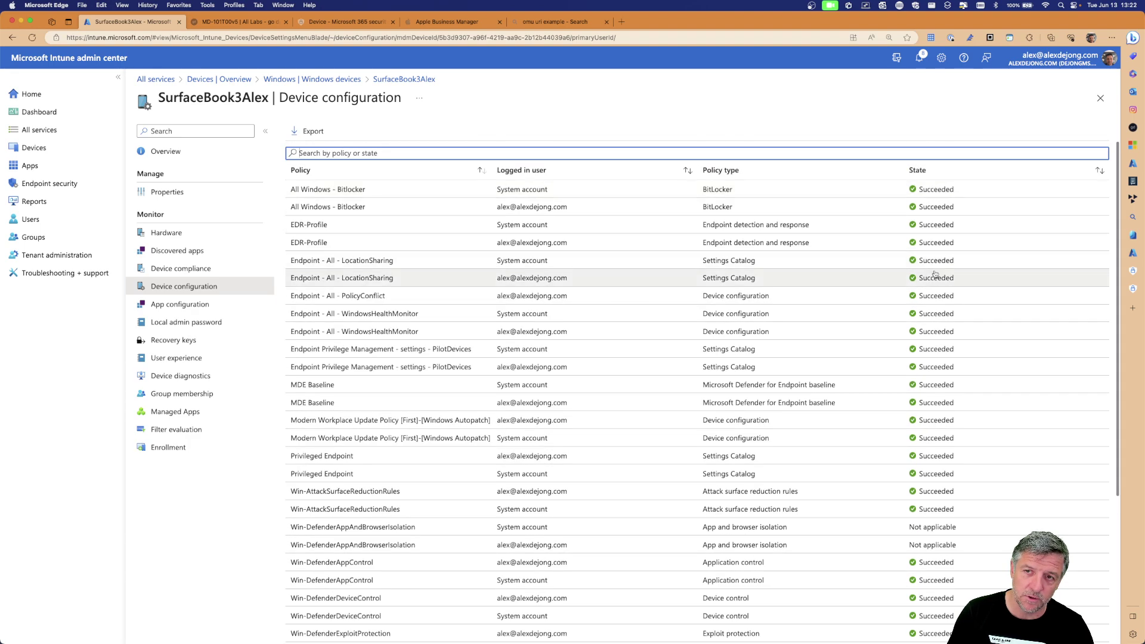
scroll(935, 275, down, 1)
scroll(931, 262, up, 2)
scroll(929, 251, down, 4)
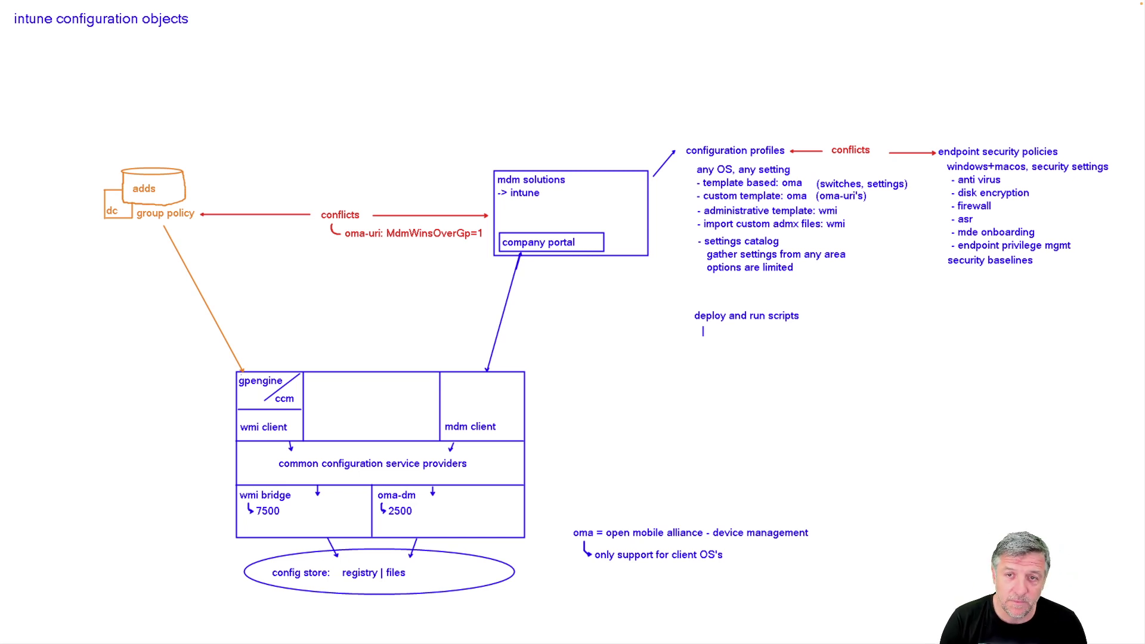
Step: Write "windows+macos" below "deploy and run scripts" on the whiteboard, and switch back to Intune
text(windows+macos)
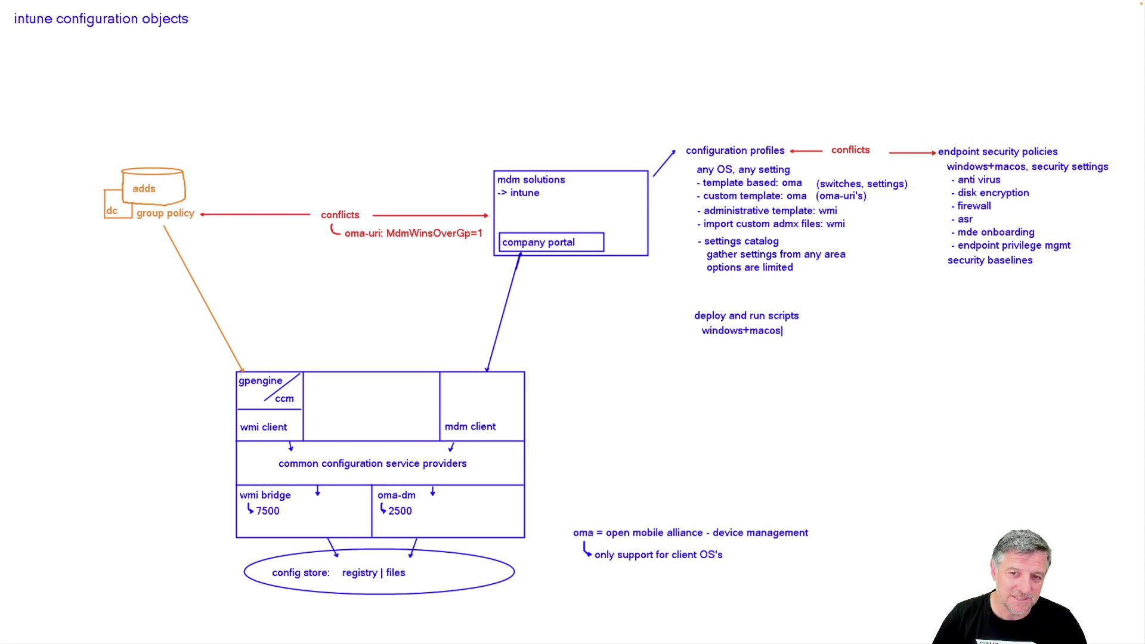
key(ctrl+Left)
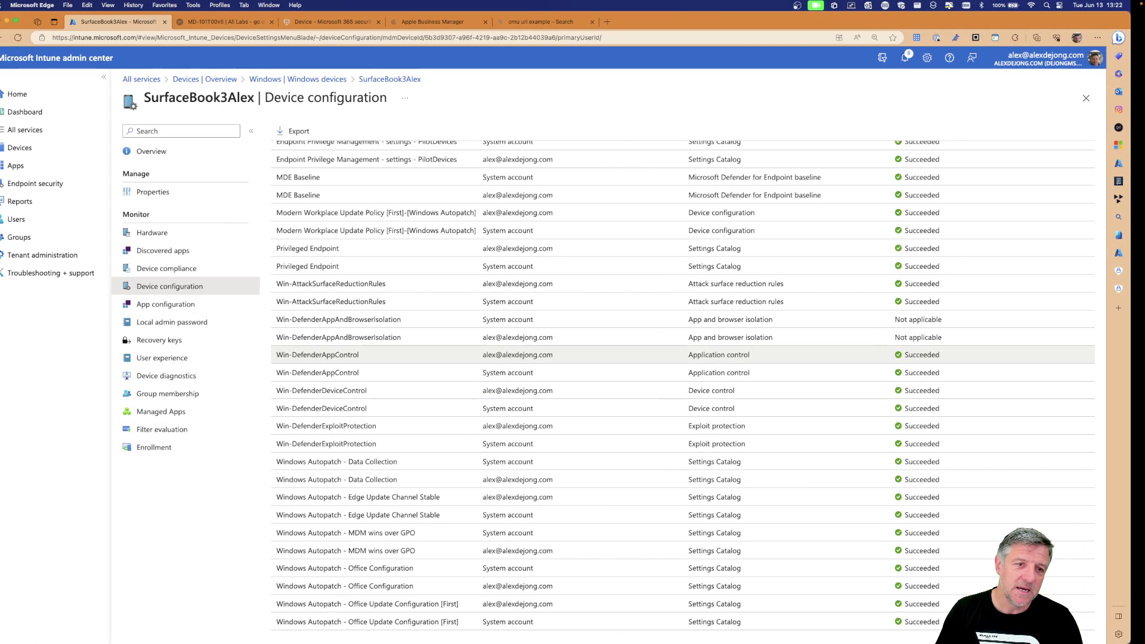
Step: Open the list of device scripts and examine which platforms are offered for adding a new script
click(42, 147)
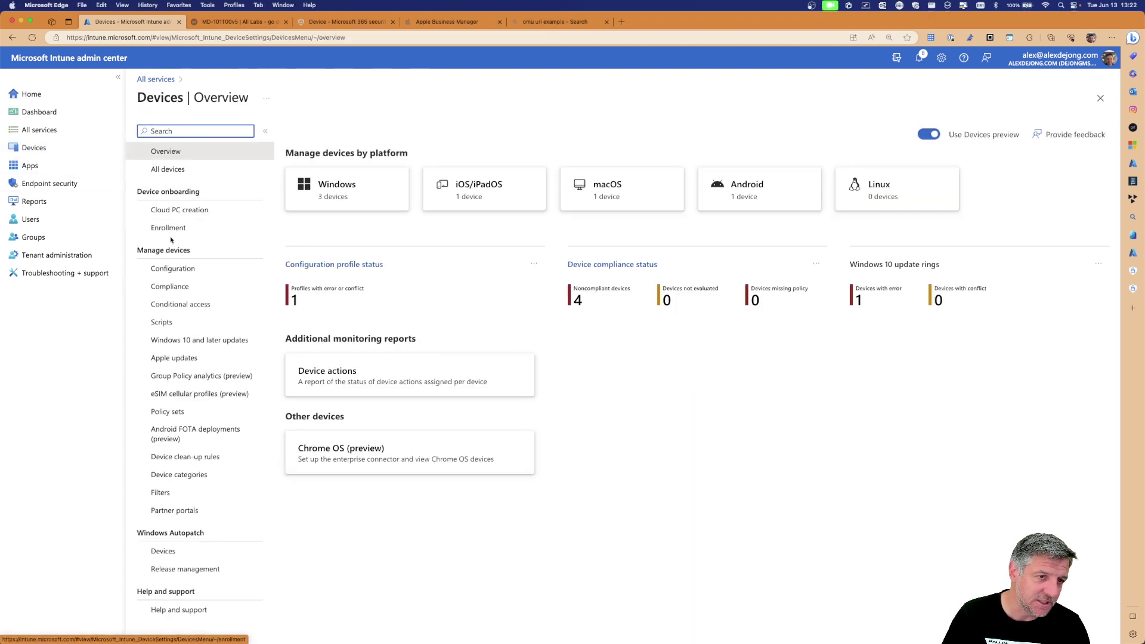
click(162, 325)
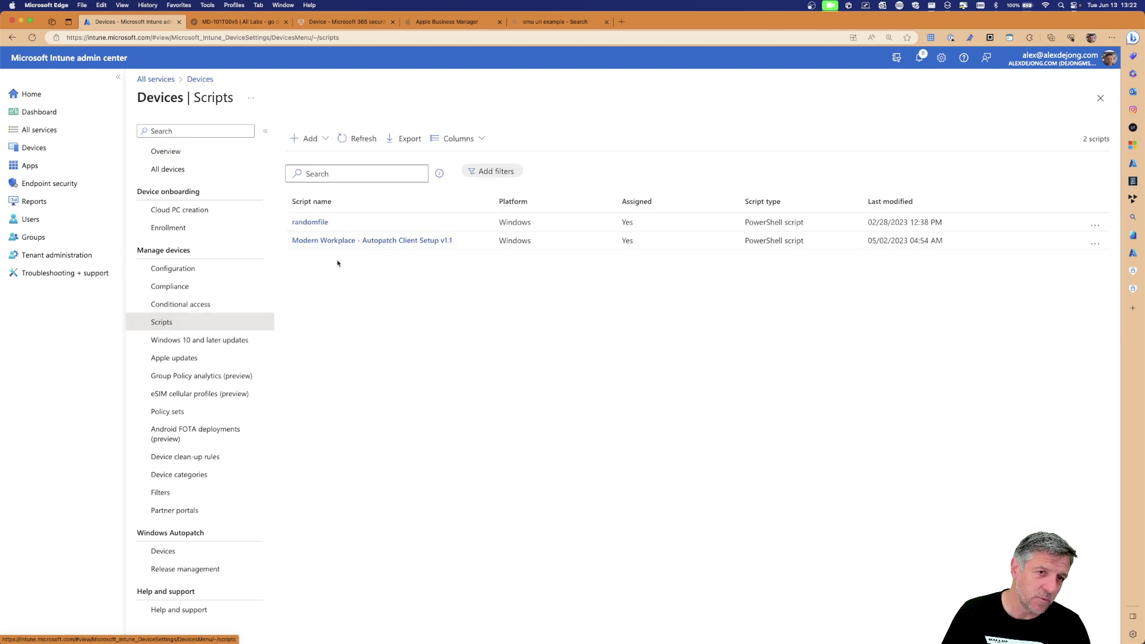
click(307, 138)
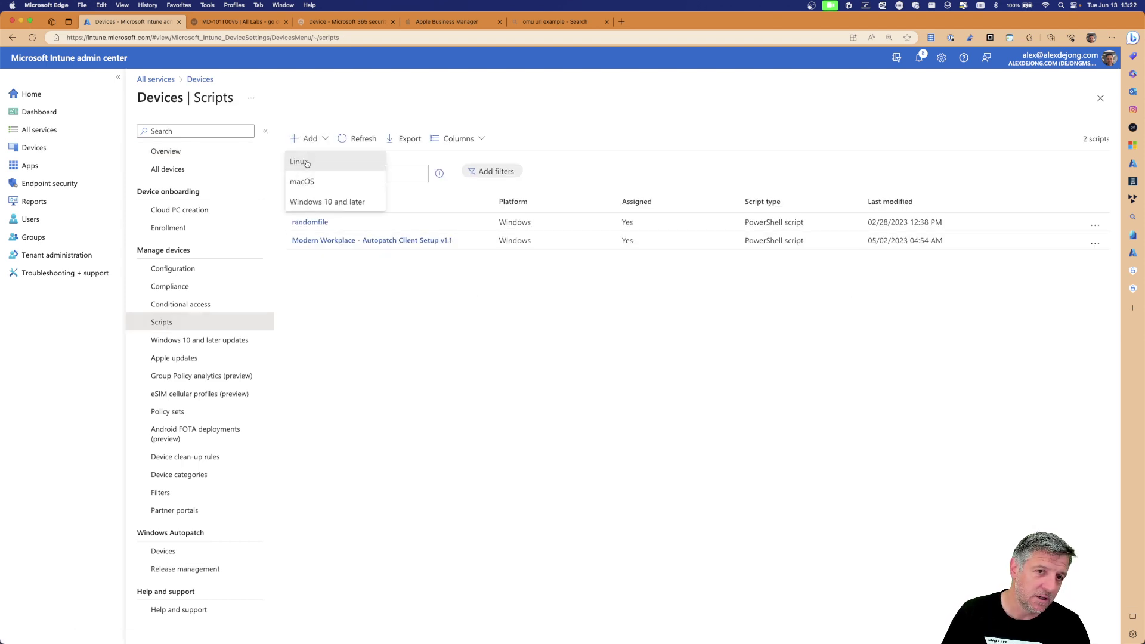
scroll(292, 167, up, 3)
scroll(153, 155, up, 3)
scroll(84, 158, left, 3)
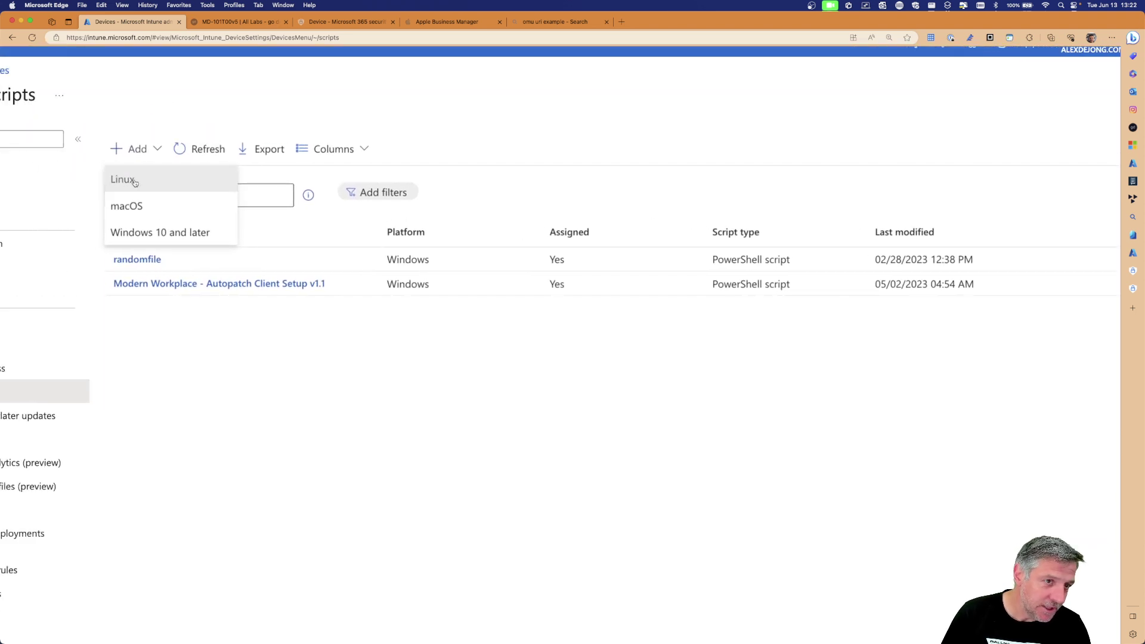
scroll(134, 182, down, 3)
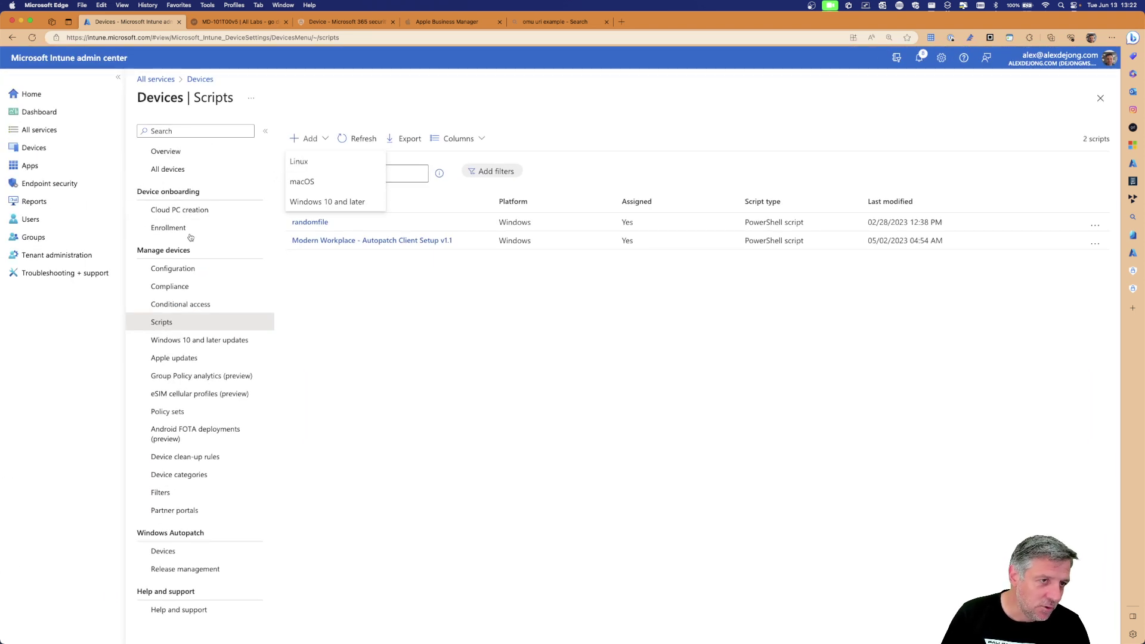
Step: Look over the list of all devices, and check which platforms are offered when creating a configuration profile
click(157, 173)
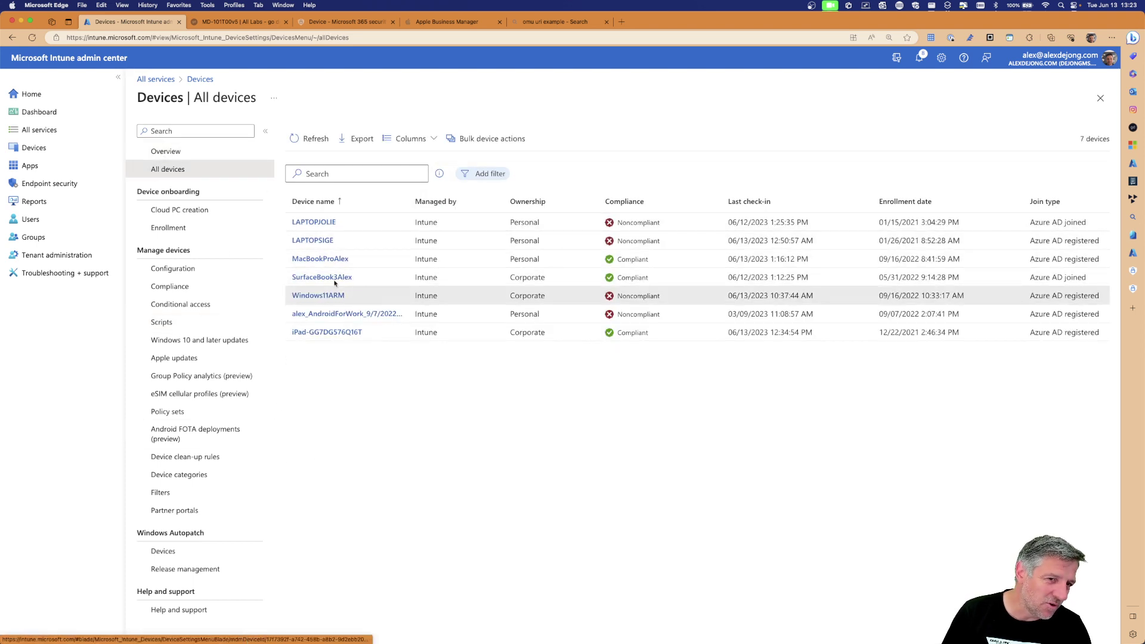
click(24, 149)
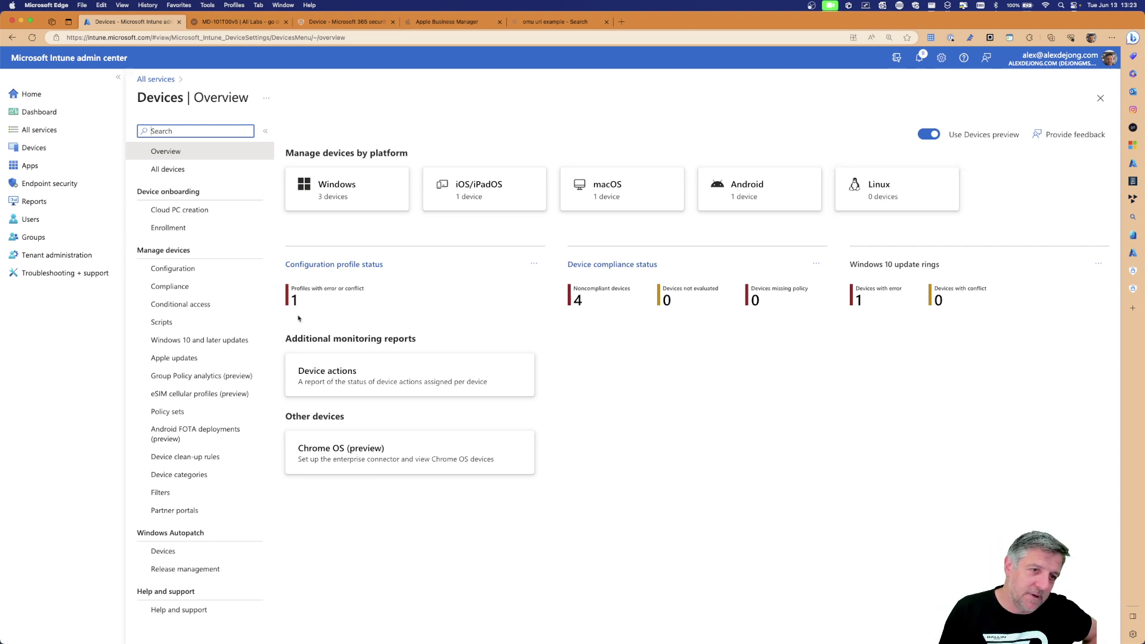
click(206, 272)
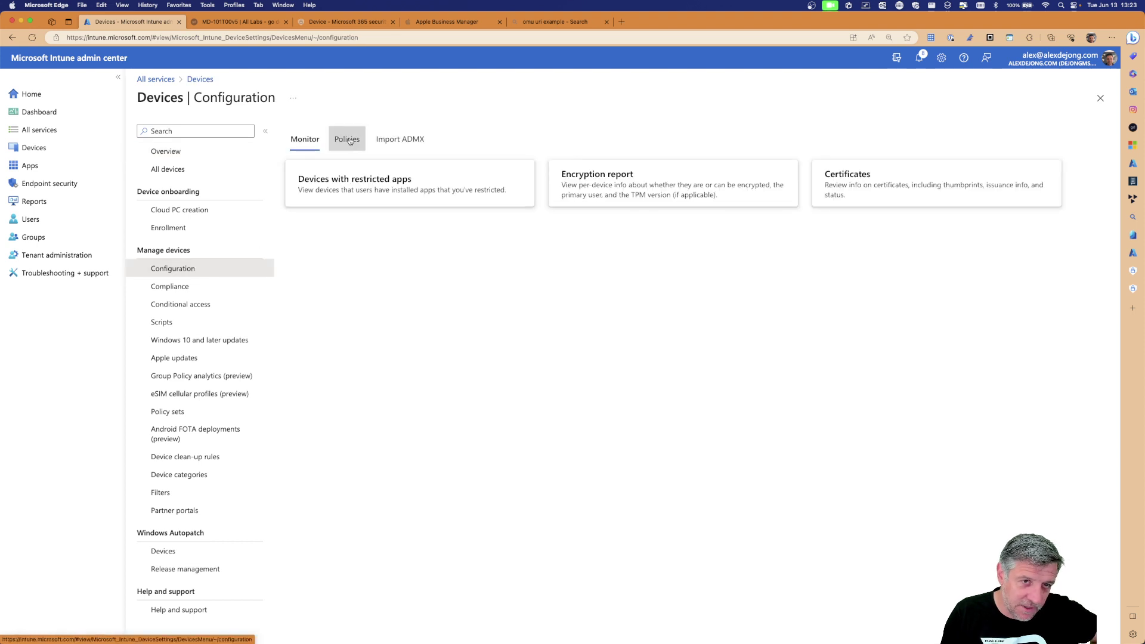
click(348, 139)
click(319, 162)
click(907, 136)
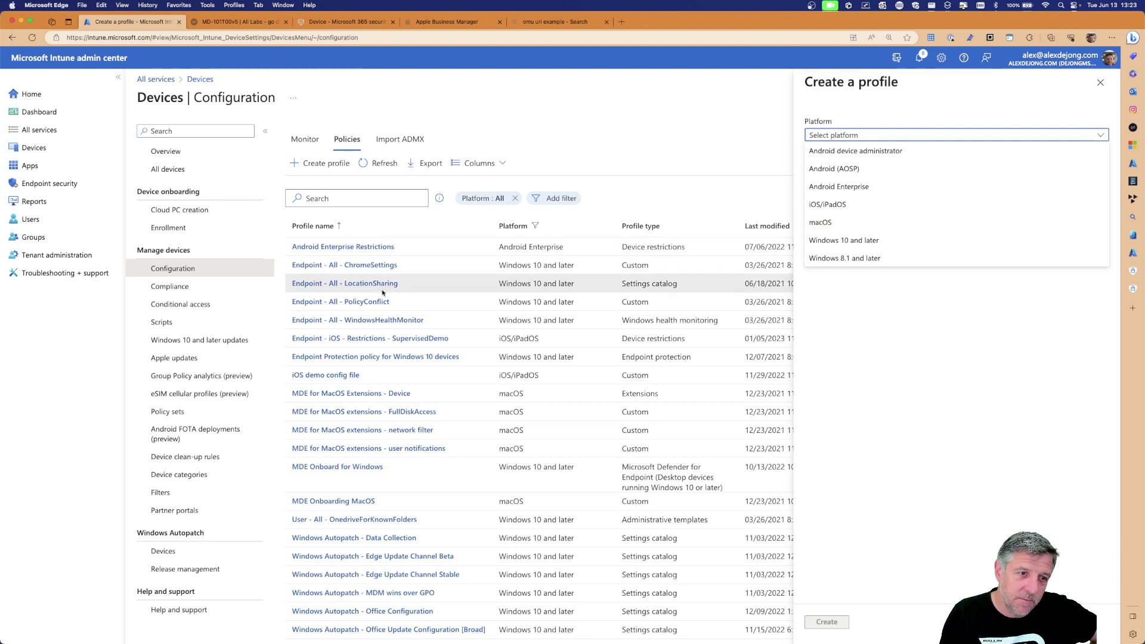
Step: Check which platforms are offered when creating a compliance policy, and close the policy pane and the Compliance page
click(170, 286)
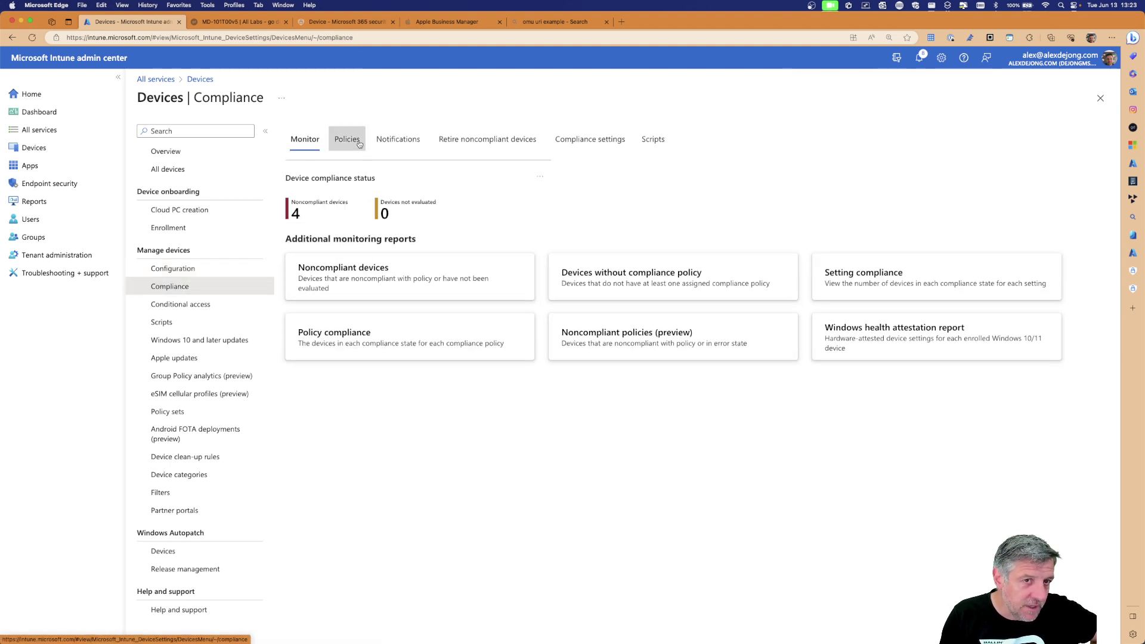
click(347, 139)
click(342, 167)
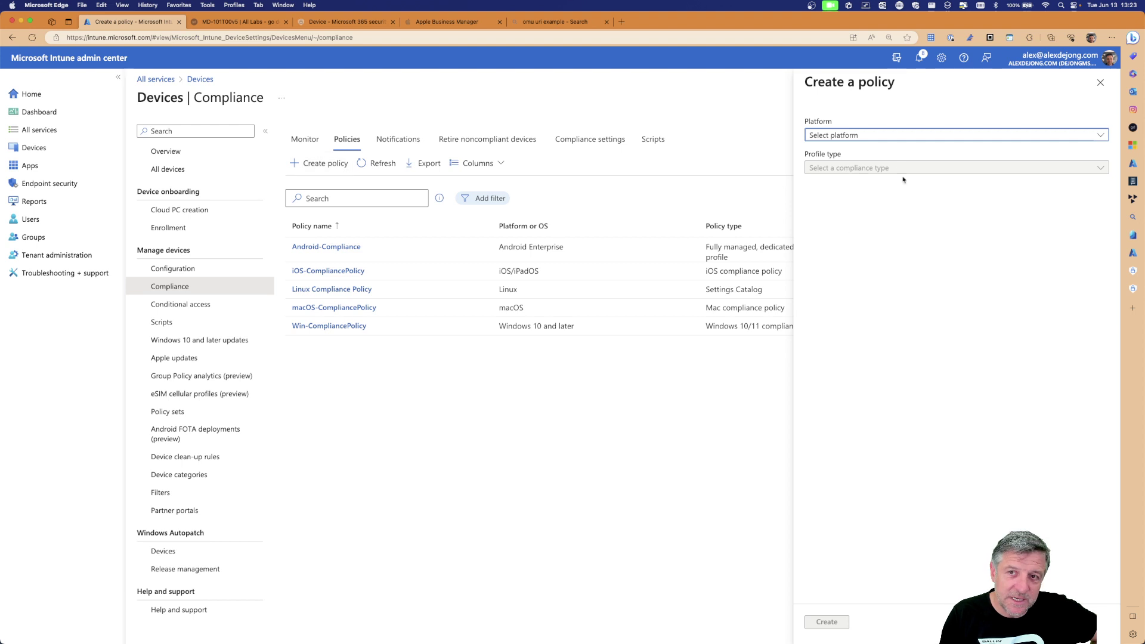
click(877, 136)
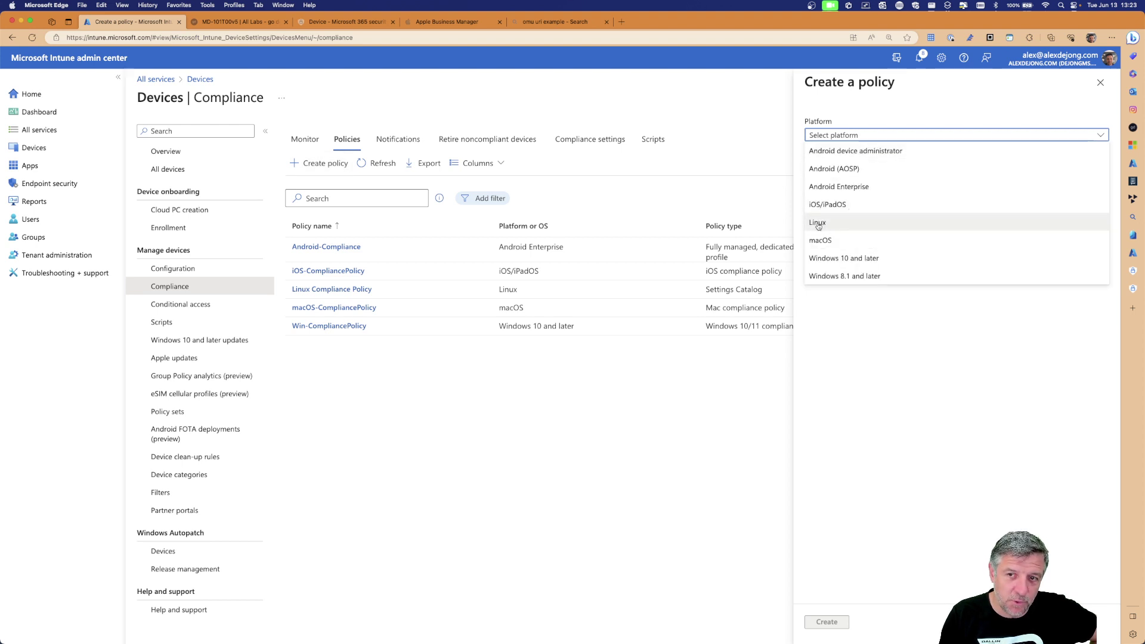
click(1100, 82)
click(1101, 97)
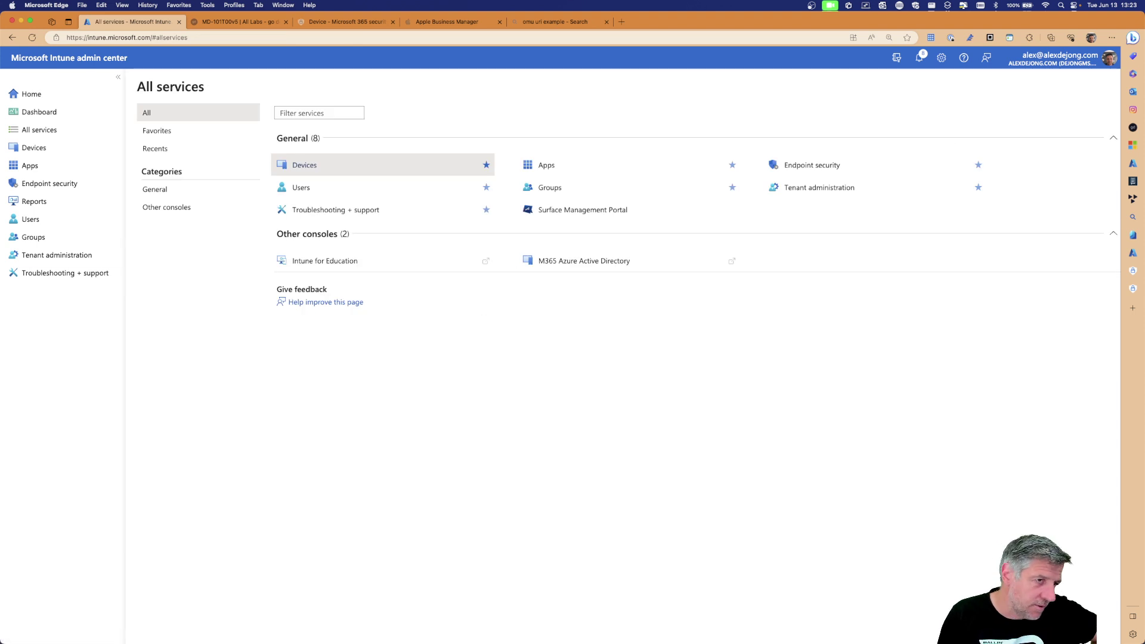
Step: Start adding a PowerShell script for Windows 10 and later named "tese" and proceed to its script settings
click(54, 153)
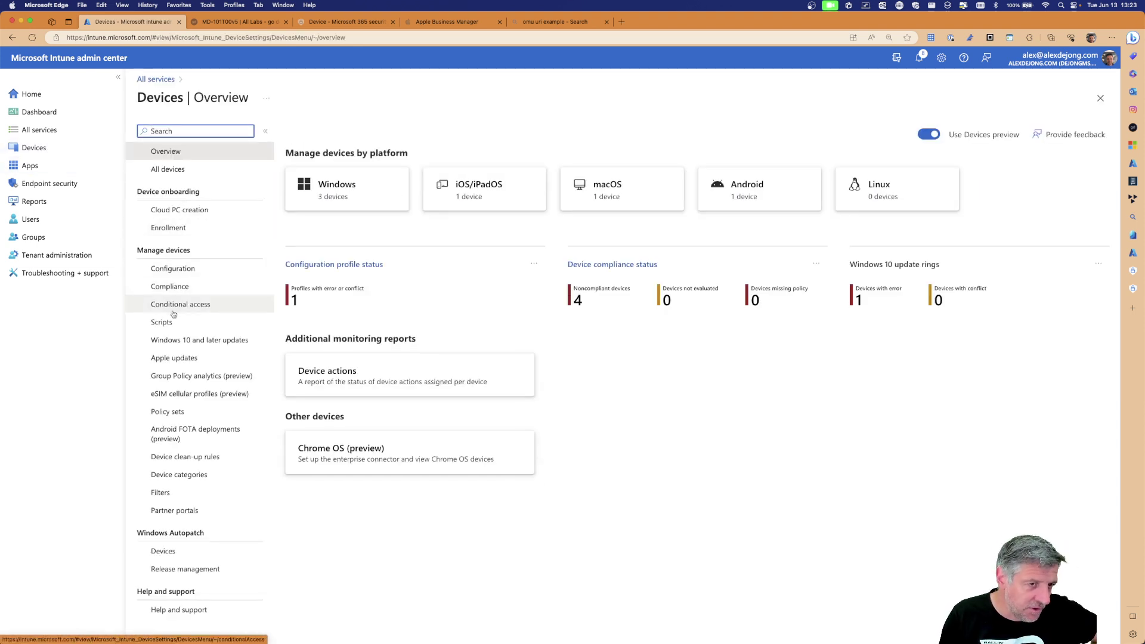
click(162, 323)
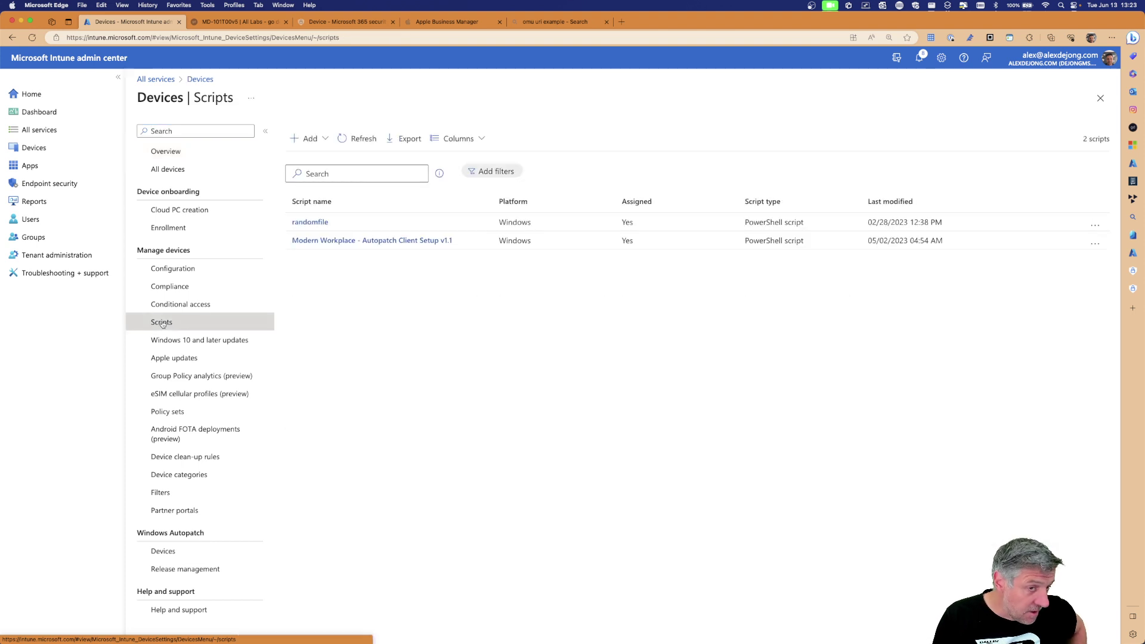
click(307, 139)
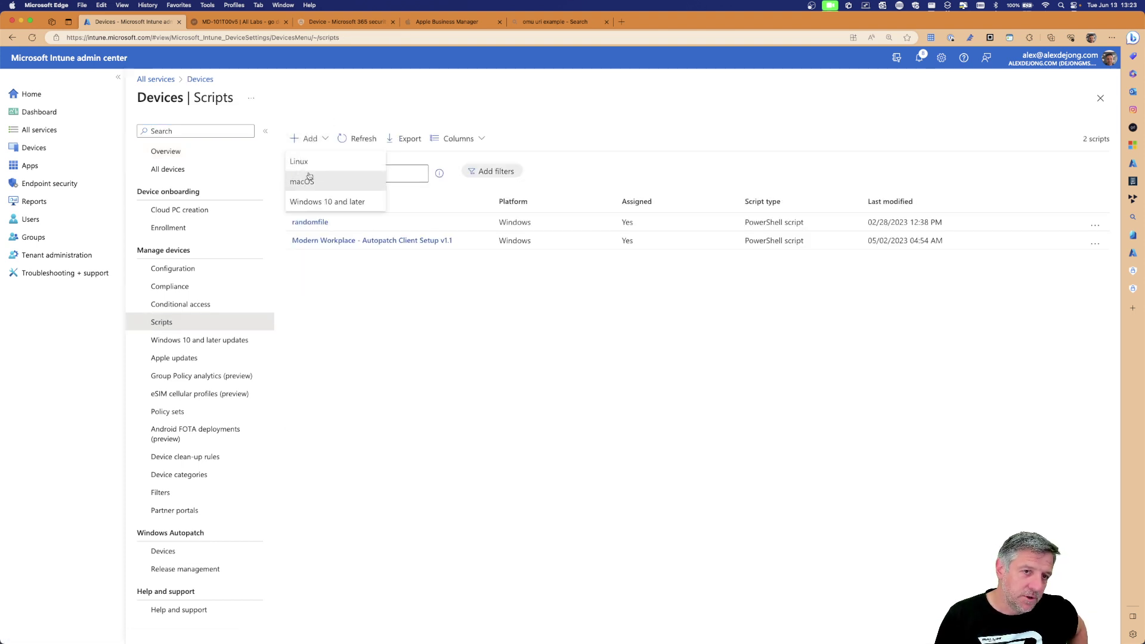
click(312, 201)
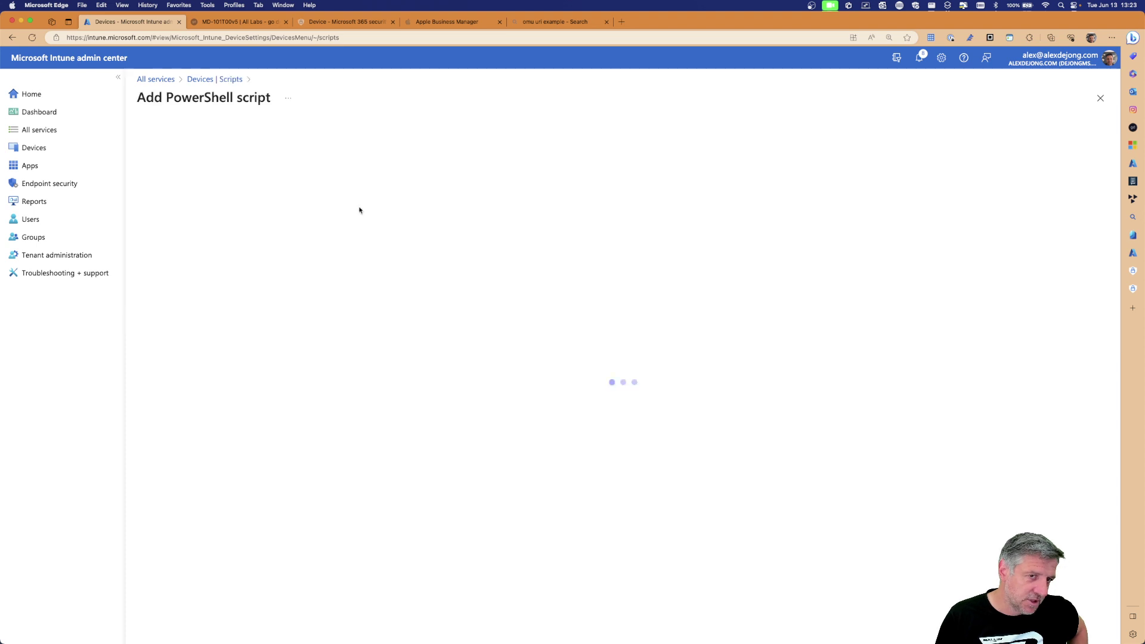
click(335, 164)
text(tese)
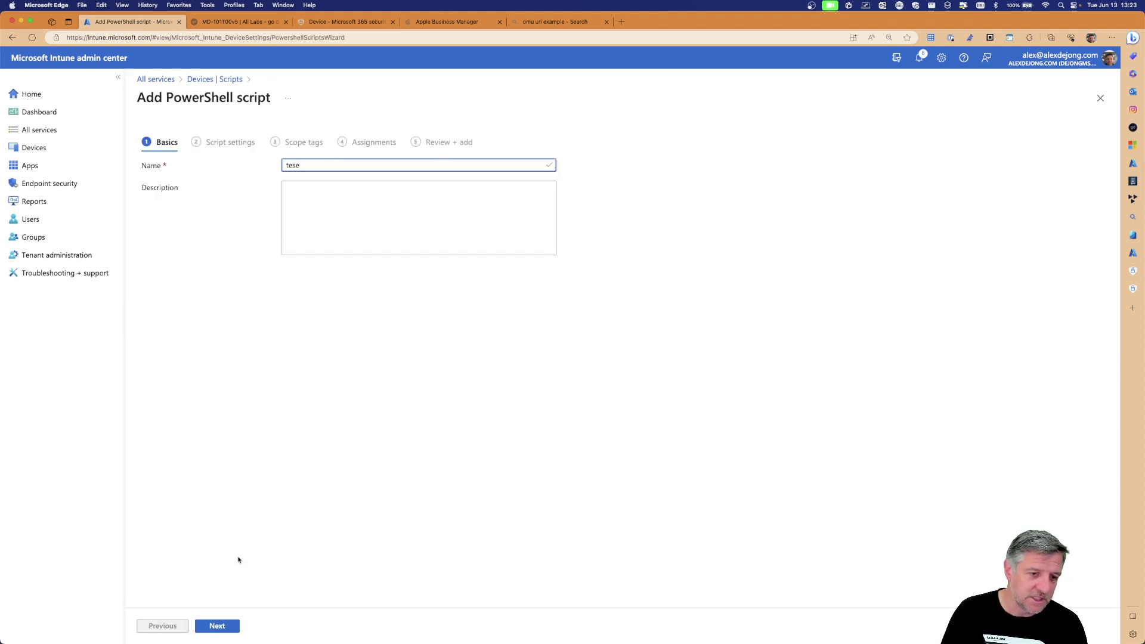
click(230, 626)
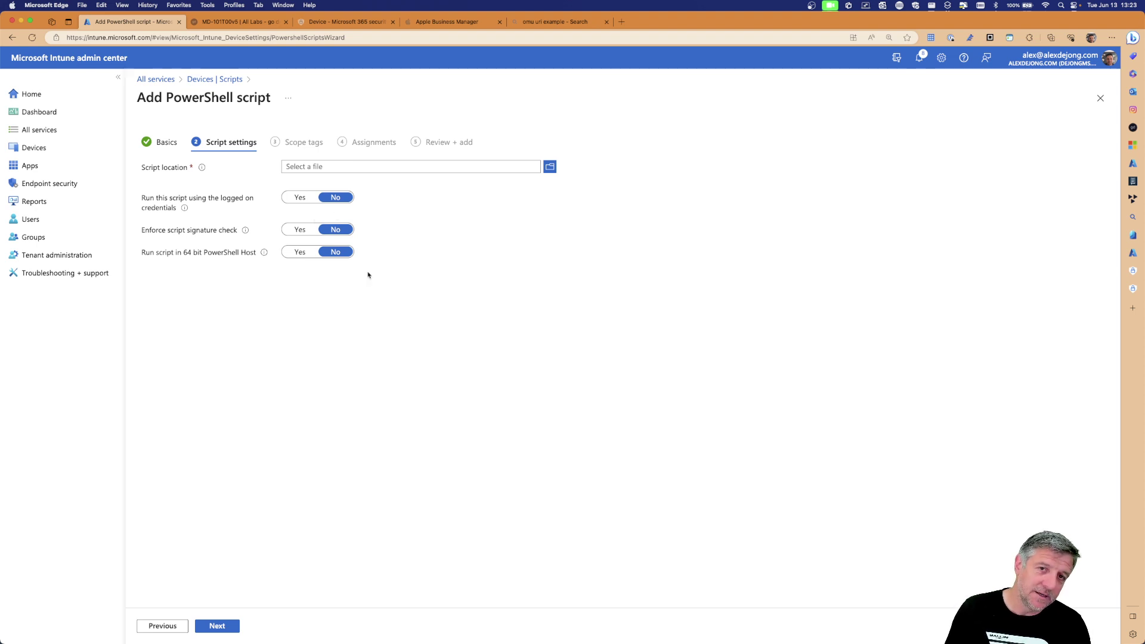
Step: Switch to the whiteboard, extend the scripts platform line to "windows+macos+linux", and add "- script runs once" below it
key(ctrl+Right)
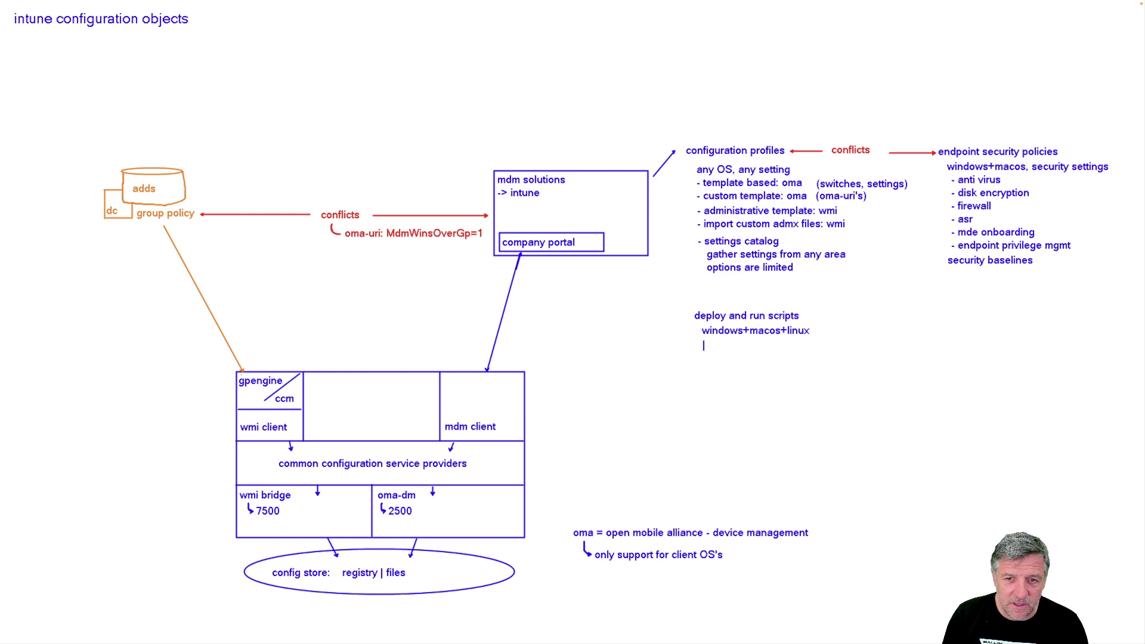
text(script)
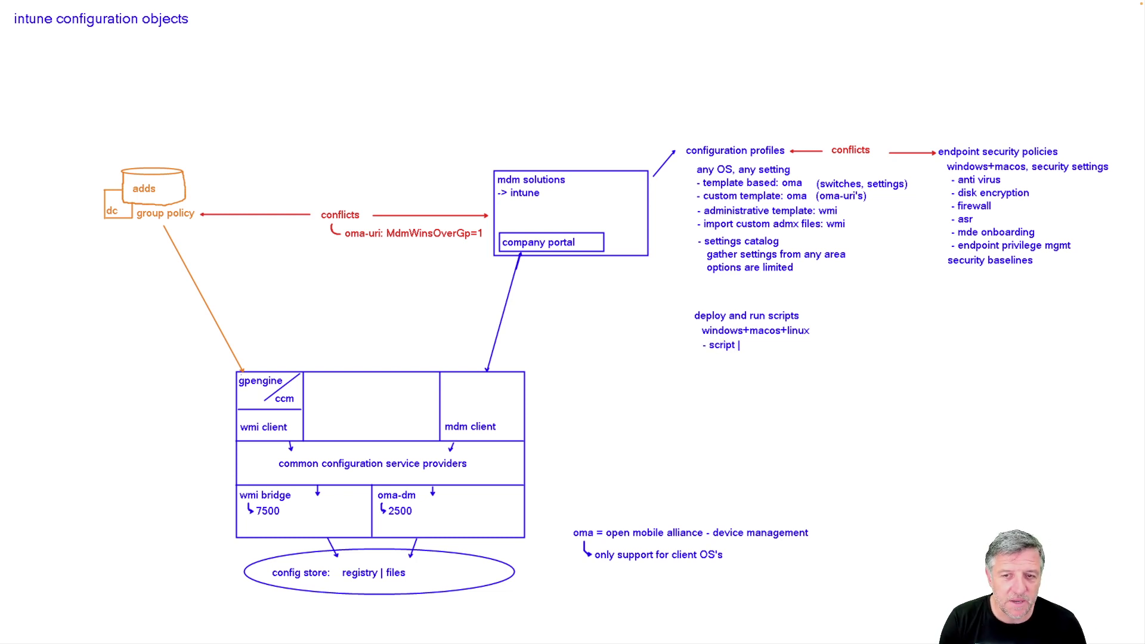
text( runs once)
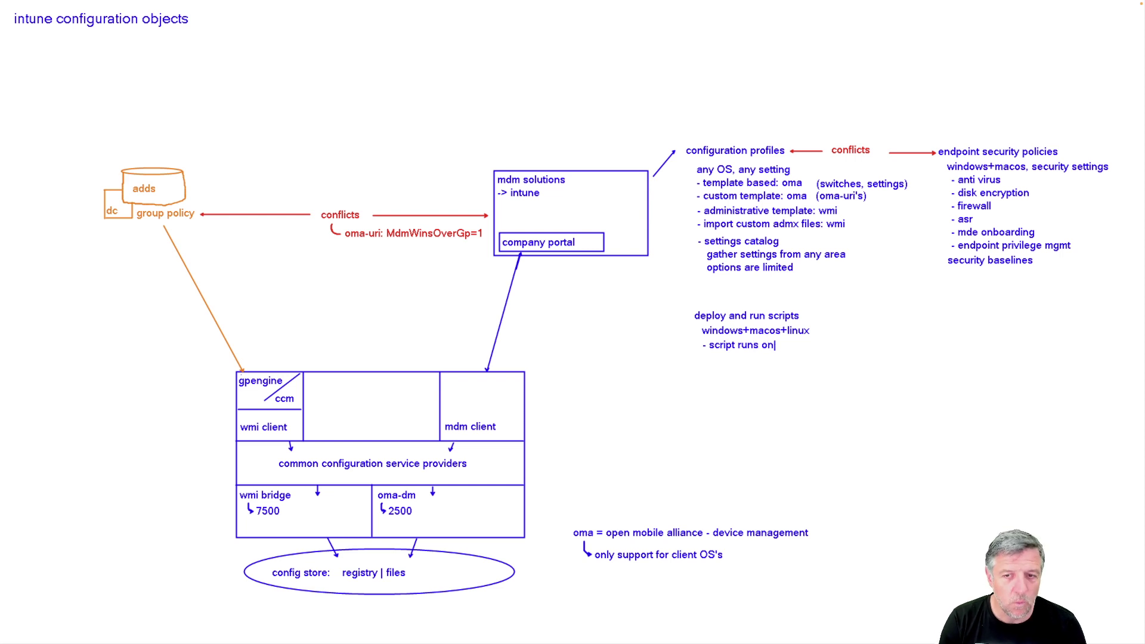